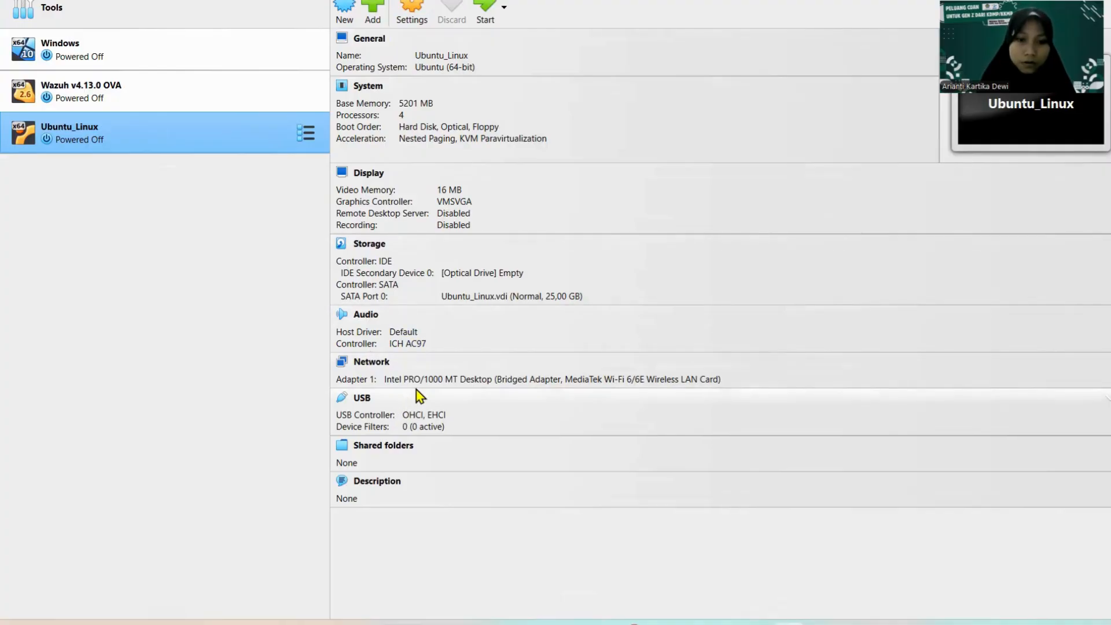
# Step: Set network Adapter 1 of the Ubuntu_Linux virtual machine to Bridged Adapter and save the machine's settings
pyautogui.click(412, 3)
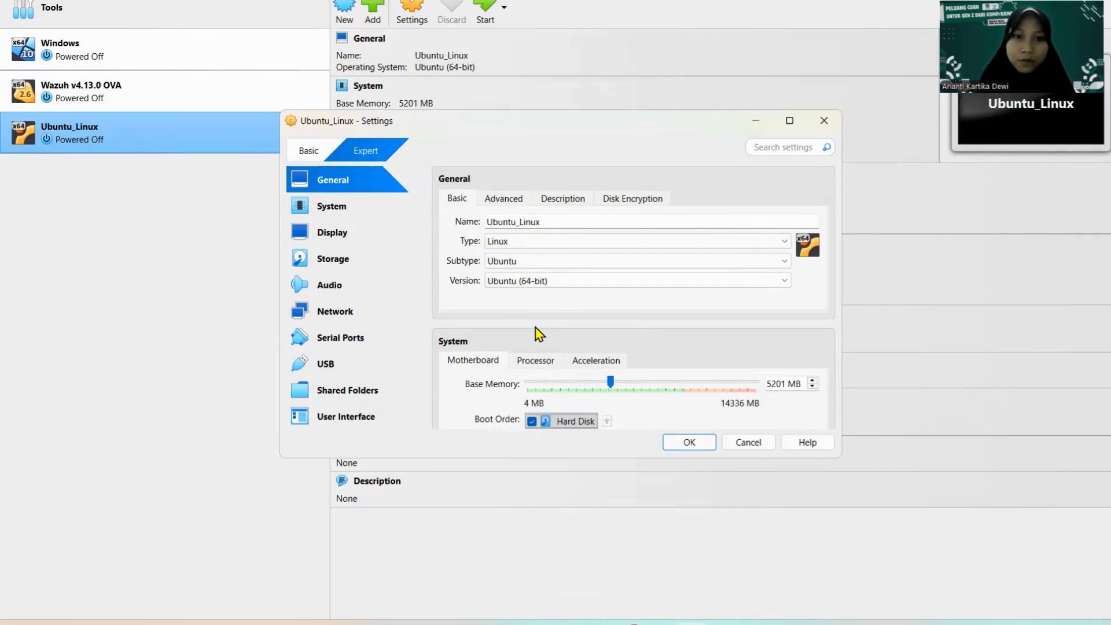
pyautogui.click(322, 313)
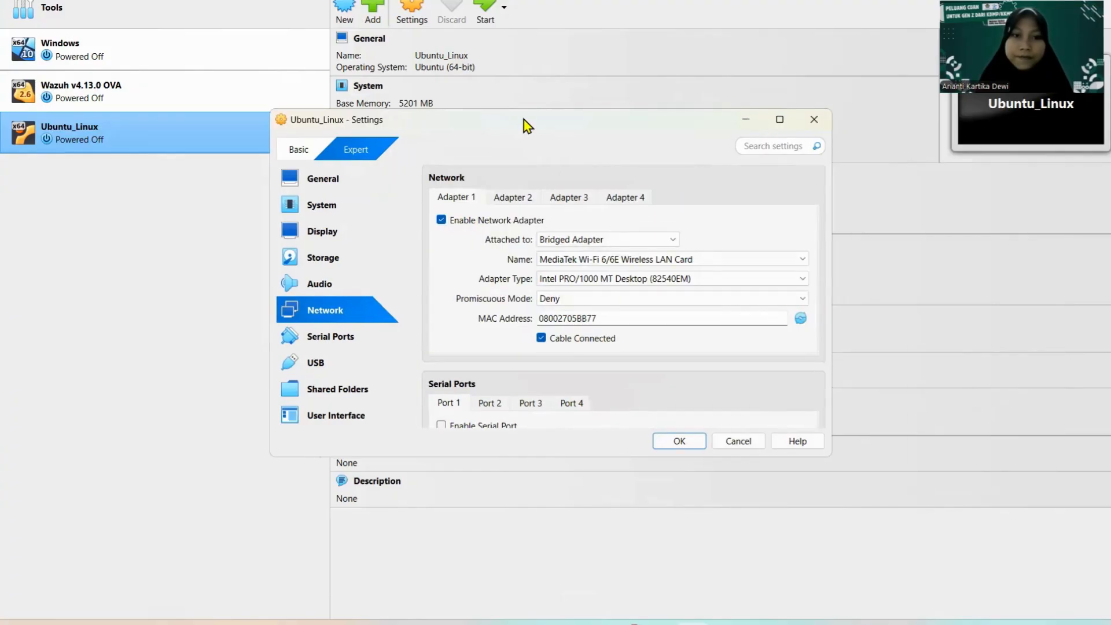
pyautogui.moveTo(526, 124); pyautogui.dragTo(328, 56)
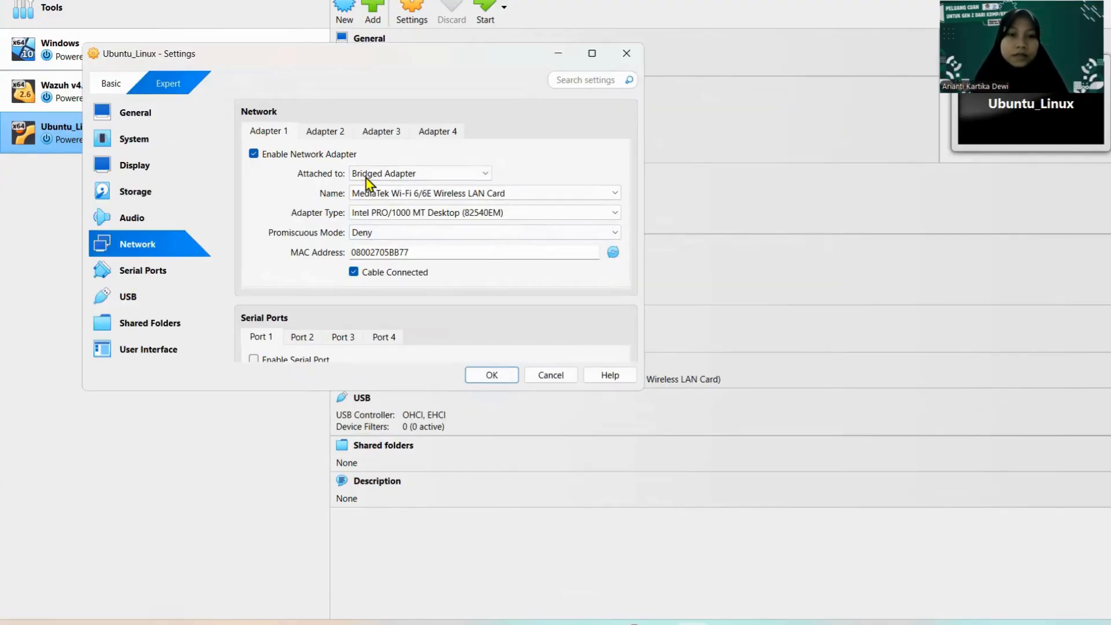
pyautogui.click(407, 174)
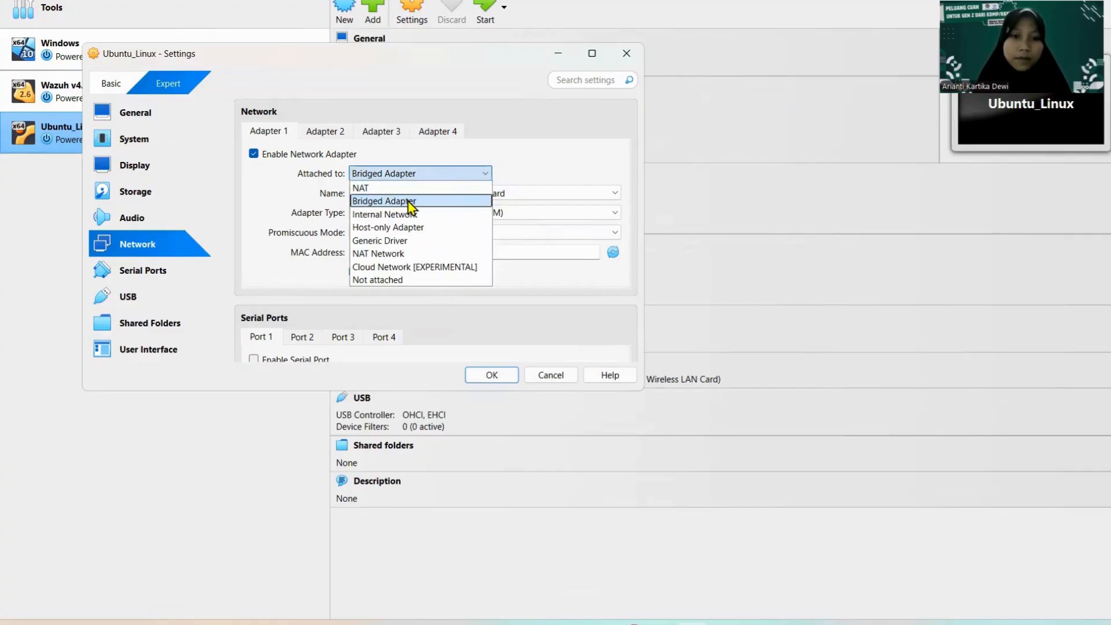
pyautogui.click(408, 202)
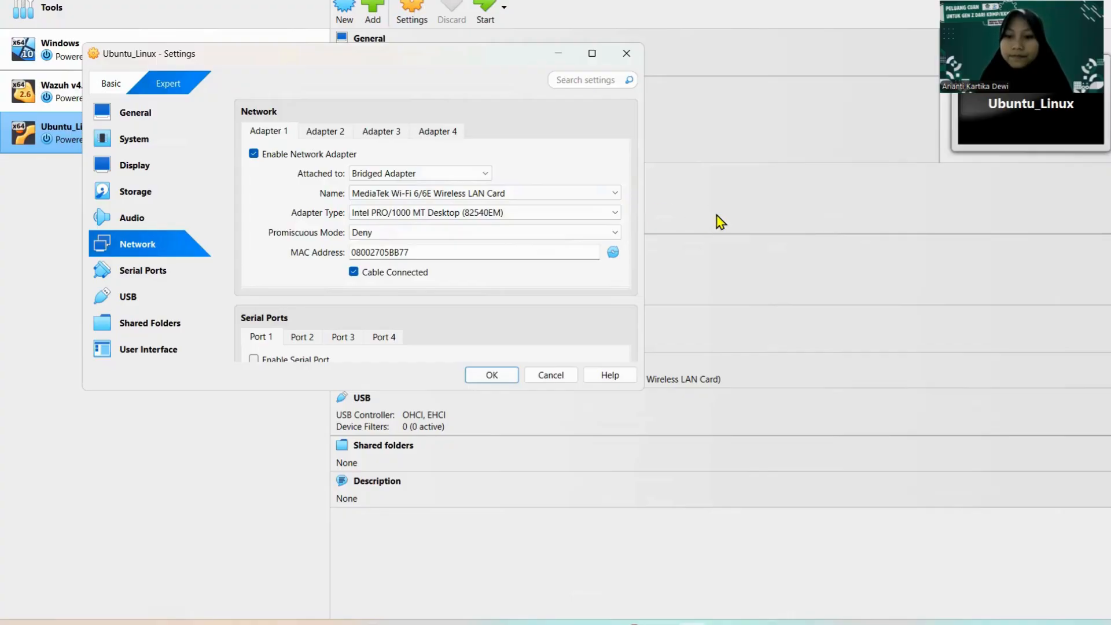
pyautogui.click(488, 375)
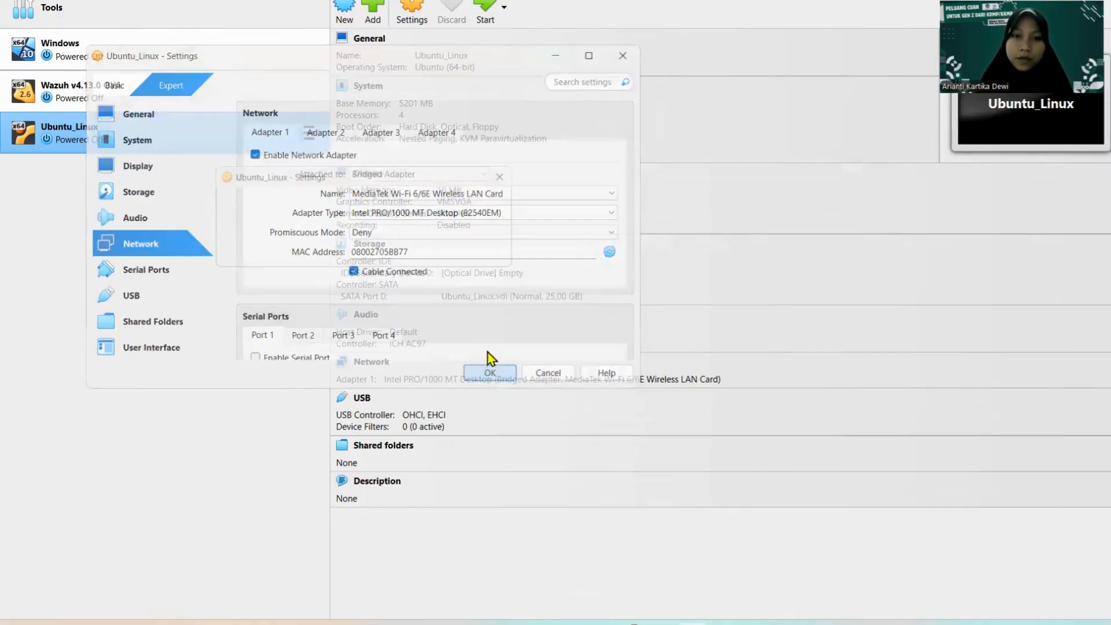
# Step: Start the Ubuntu_Linux virtual machine, dismiss its keyboard capture and mouse integration notices, and reposition its window
pyautogui.click(484, 9)
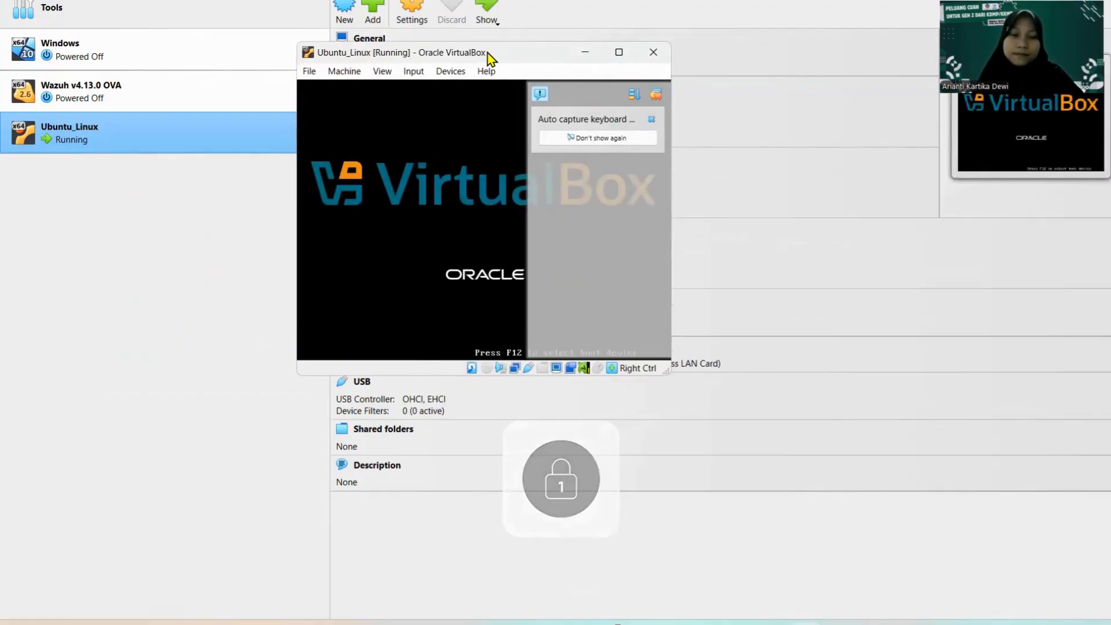
pyautogui.moveTo(487, 53); pyautogui.dragTo(308, 33)
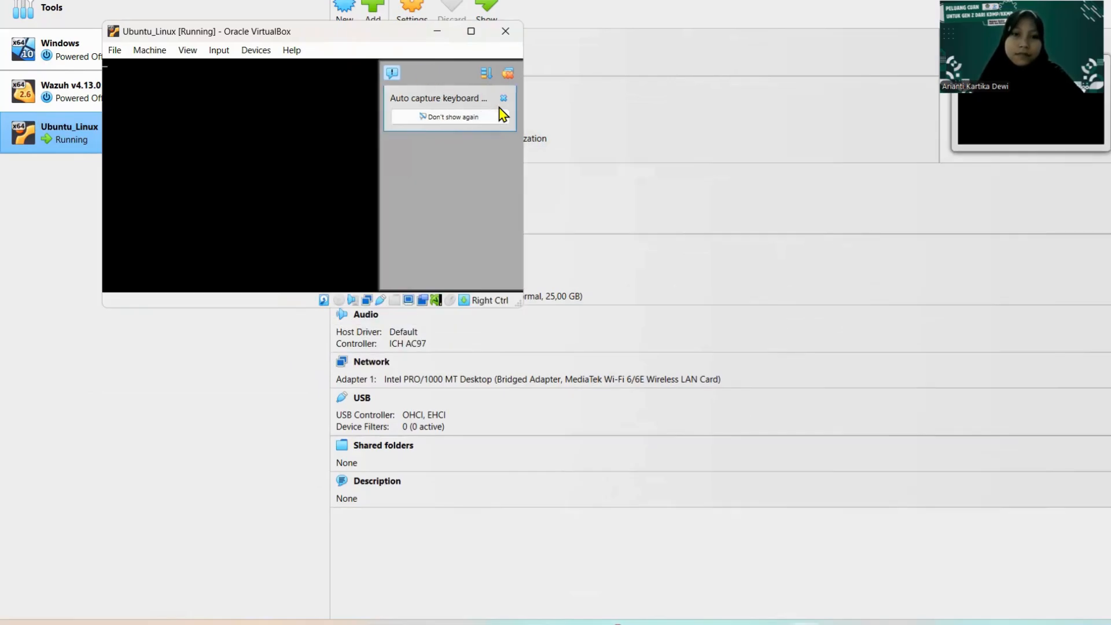
pyautogui.click(504, 99)
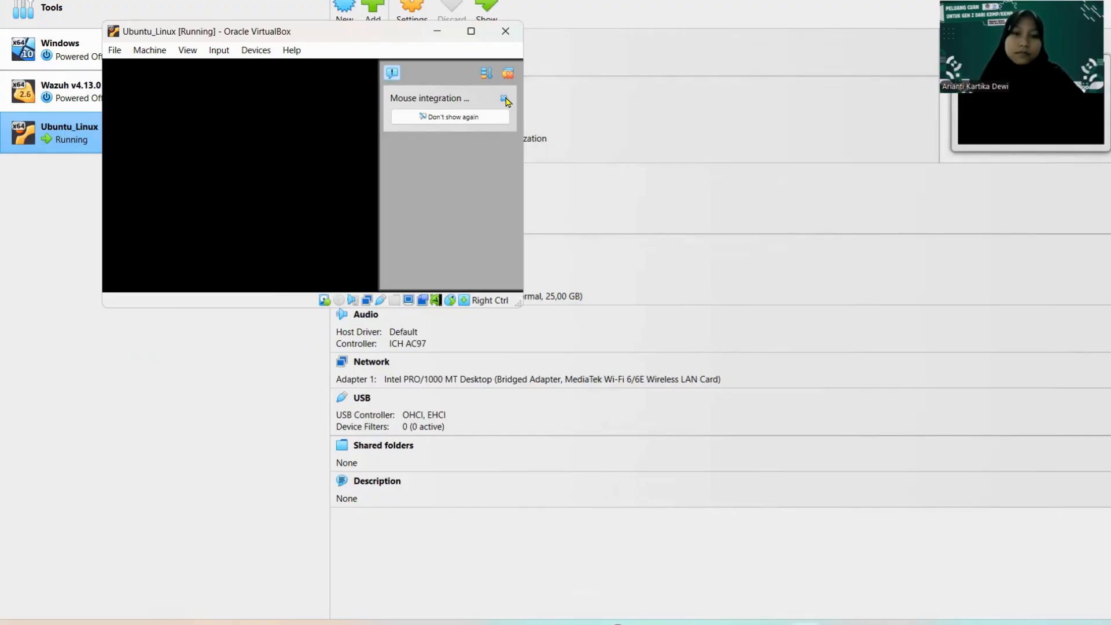
pyautogui.click(505, 100)
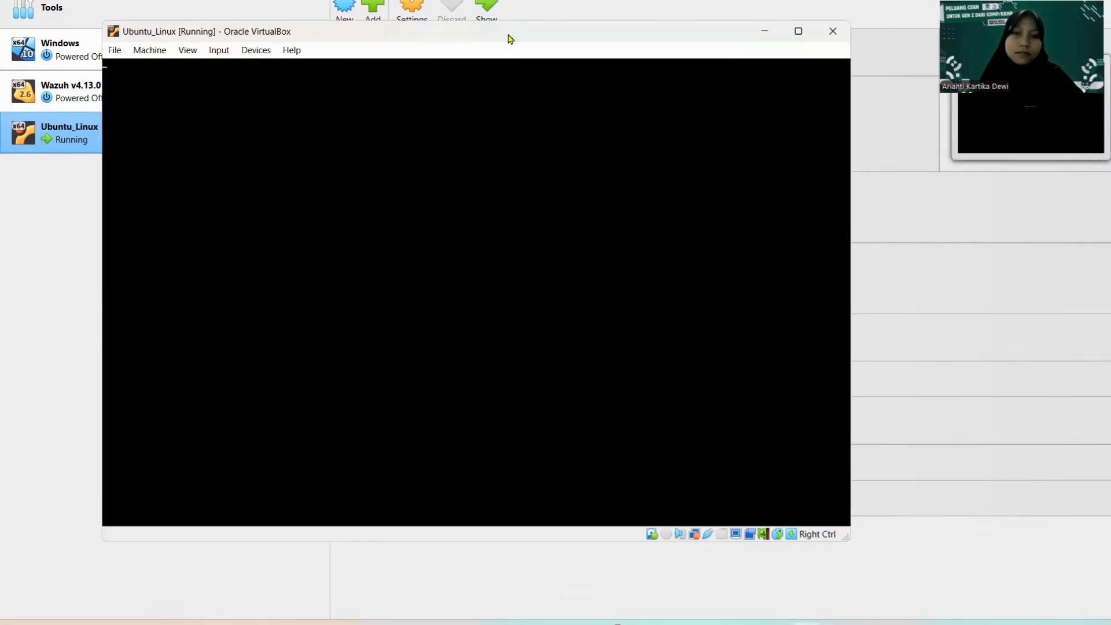
pyautogui.moveTo(512, 40); pyautogui.dragTo(452, 7)
# Step: Log in to the Ubuntu console with the account's username and password
pyautogui.write('ariantikartika login: arianti')
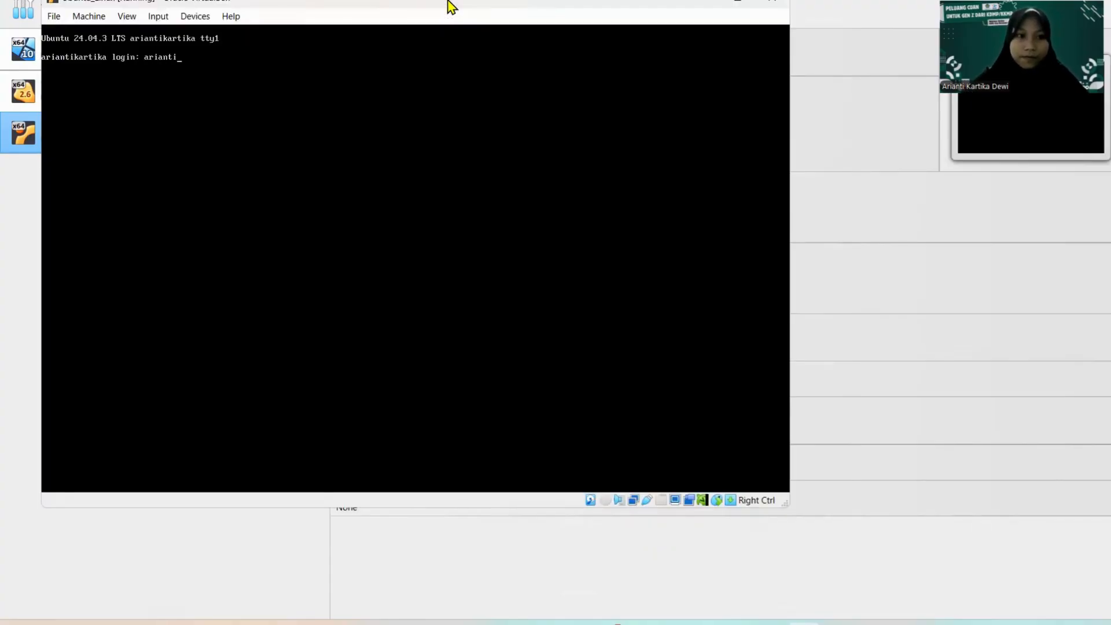
pyautogui.press('Return')
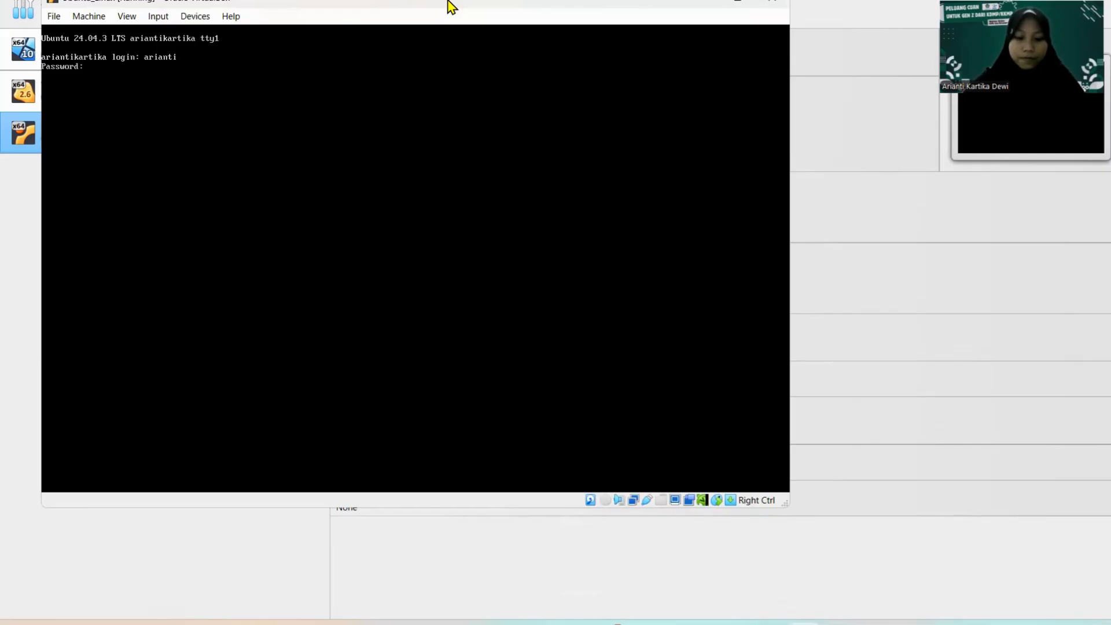
pyautogui.press('Return')
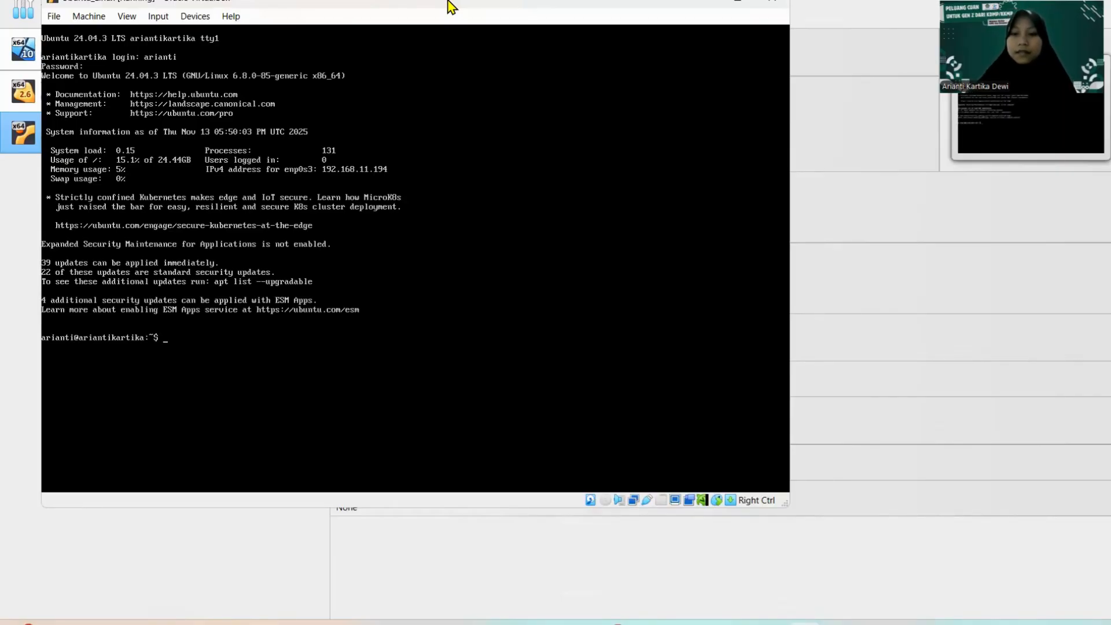
# Step: List the virtual machine's network interfaces and IP addresses with the ip a command
pyautogui.write('ip')
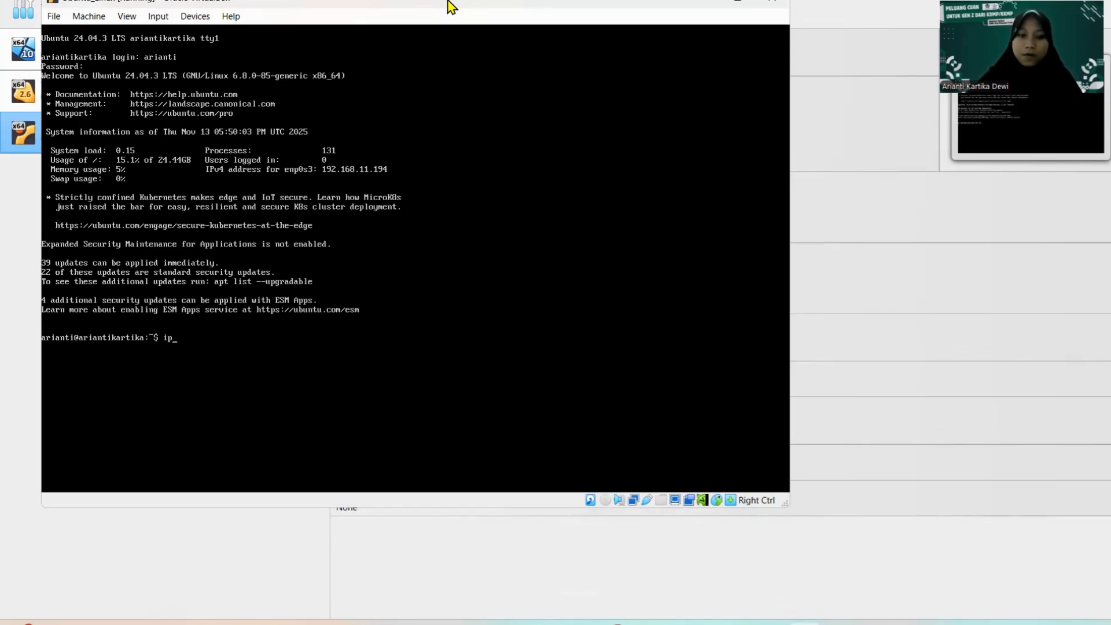
pyautogui.write(' a')
pyautogui.press('Return')
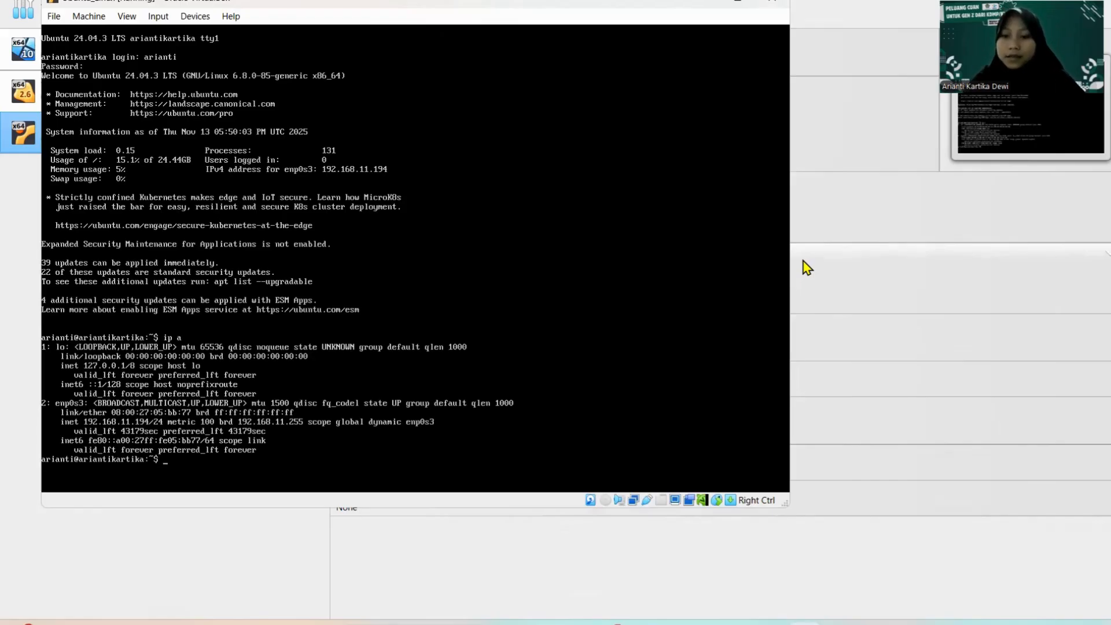
# Step: Refresh the package lists with sudo apt update, authenticating with the sudo password
pyautogui.write('sudo')
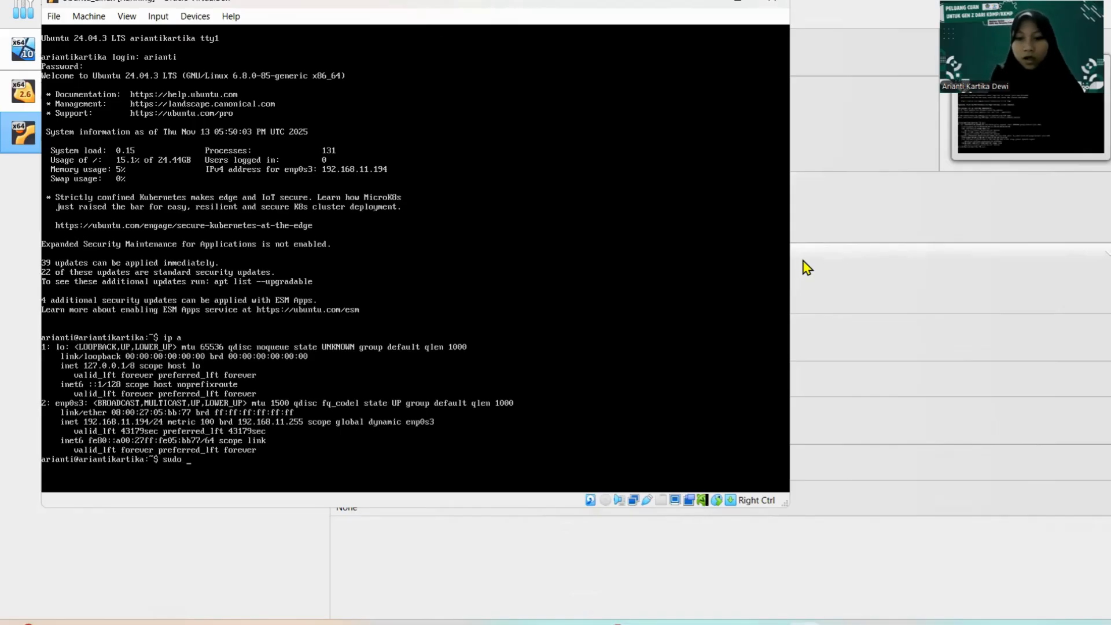
pyautogui.write(' a')
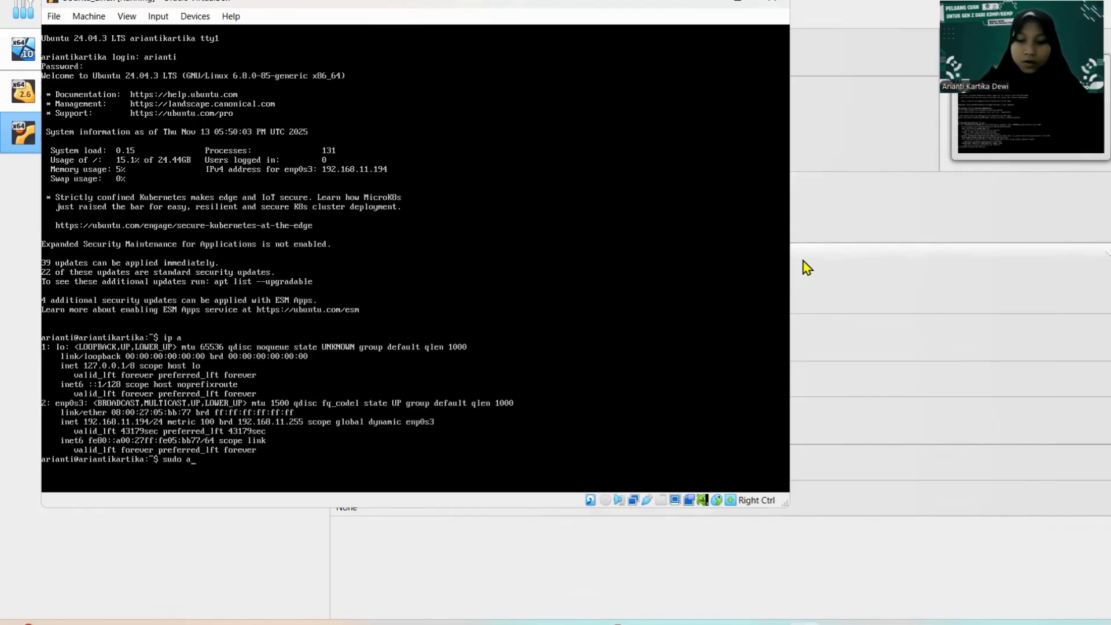
pyautogui.write('pt update')
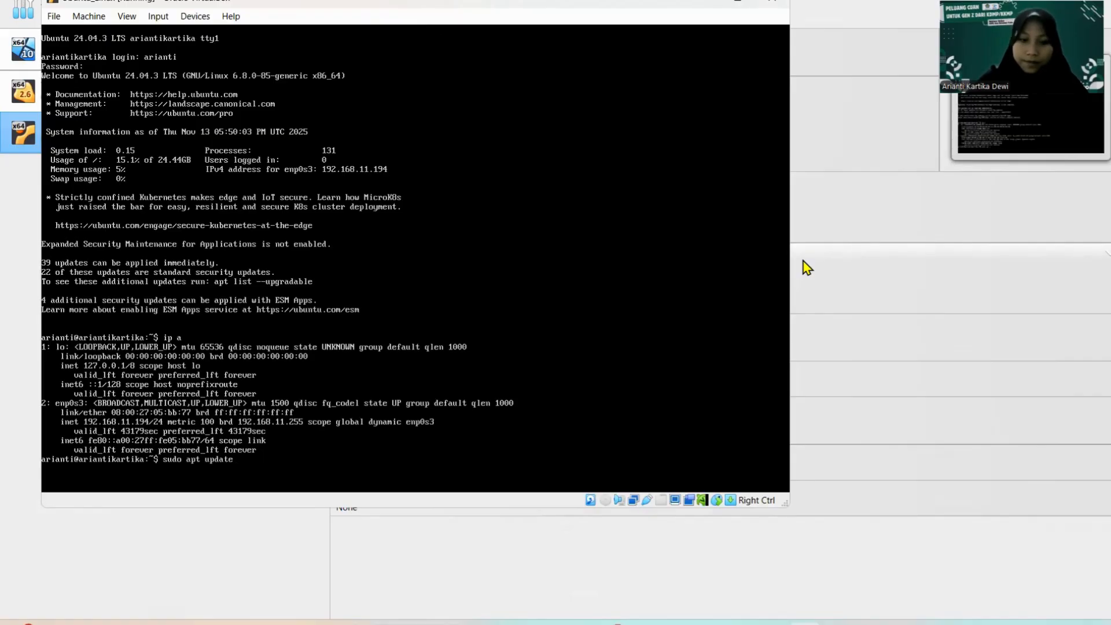
pyautogui.press('Return')
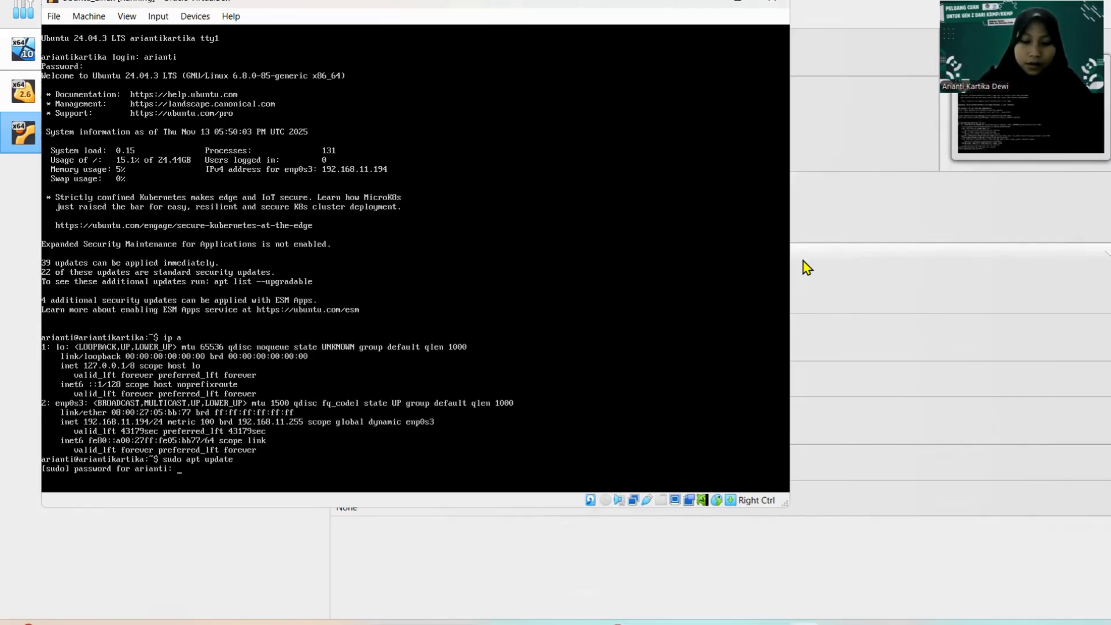
pyautogui.press('Return')
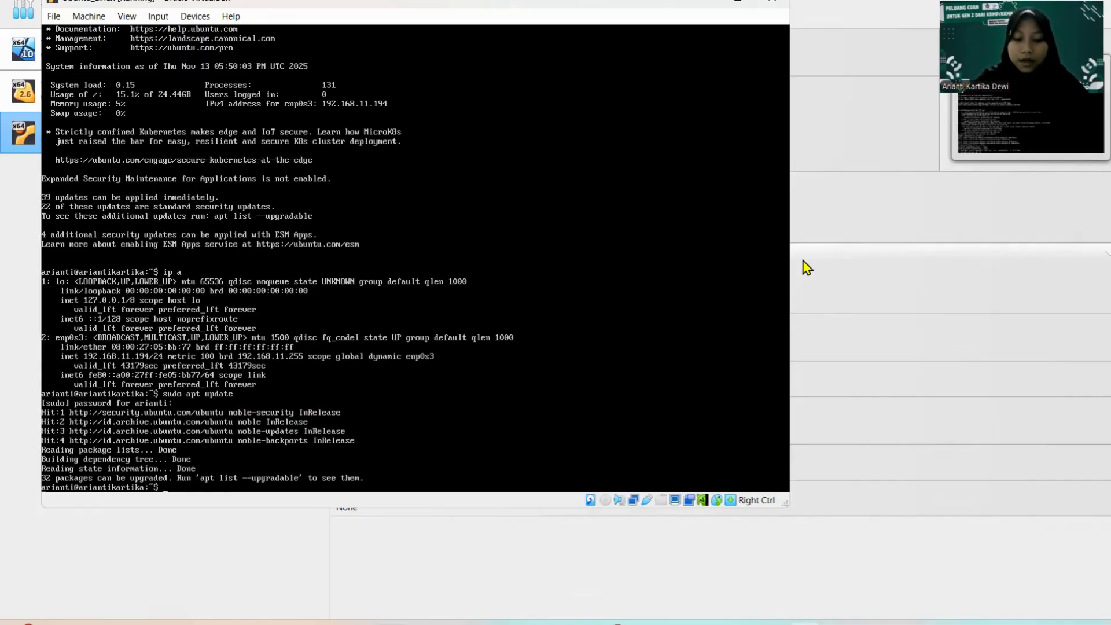
# Step: Install the snmpd and snmp packages with sudo apt install, agreeing to continue the installation
pyautogui.write('sudo')
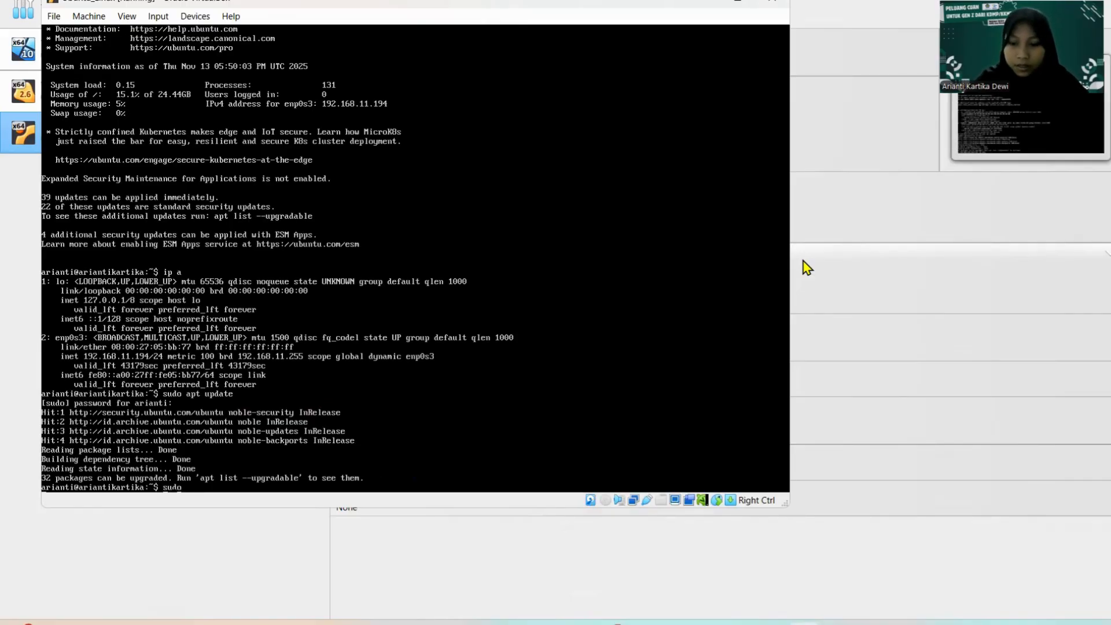
pyautogui.write(' apt')
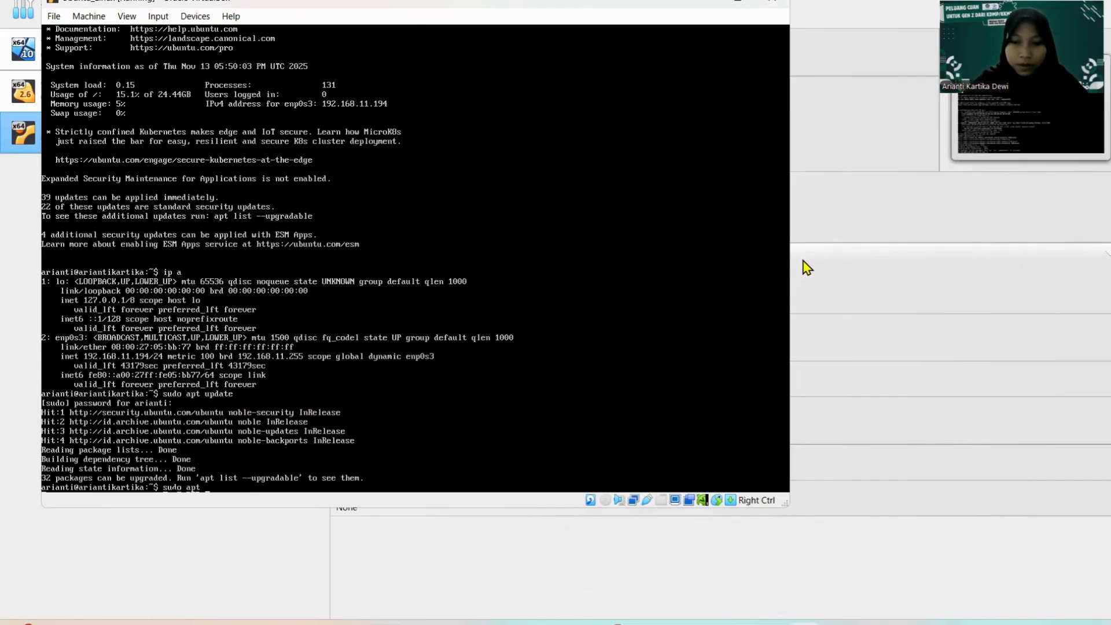
pyautogui.write(' install')
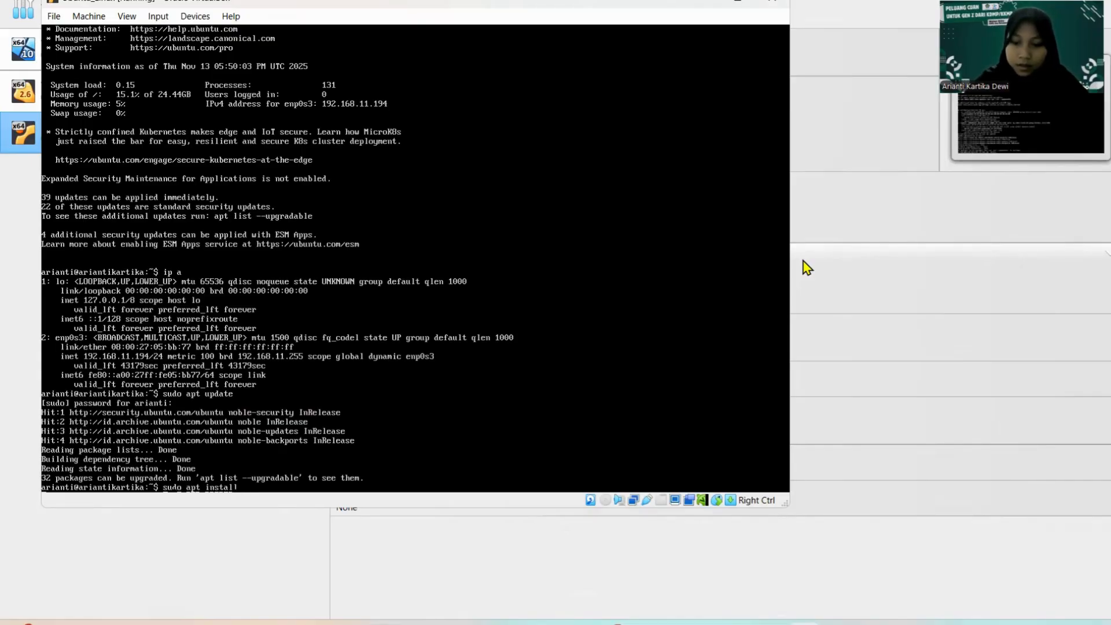
pyautogui.write(' s')
pyautogui.write('n')
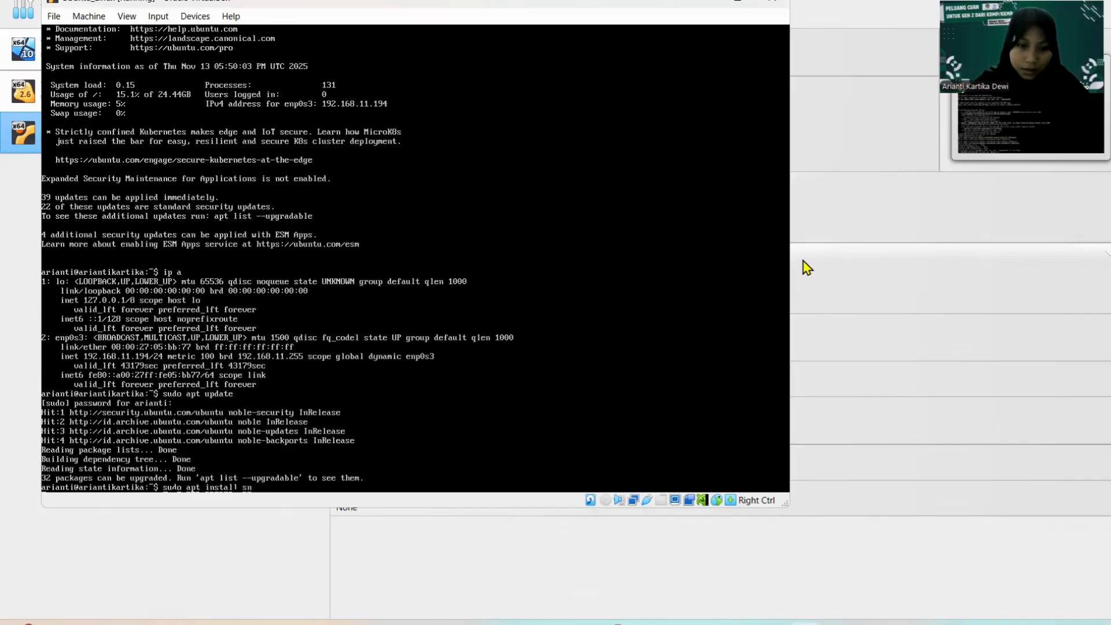
pyautogui.write('mp')
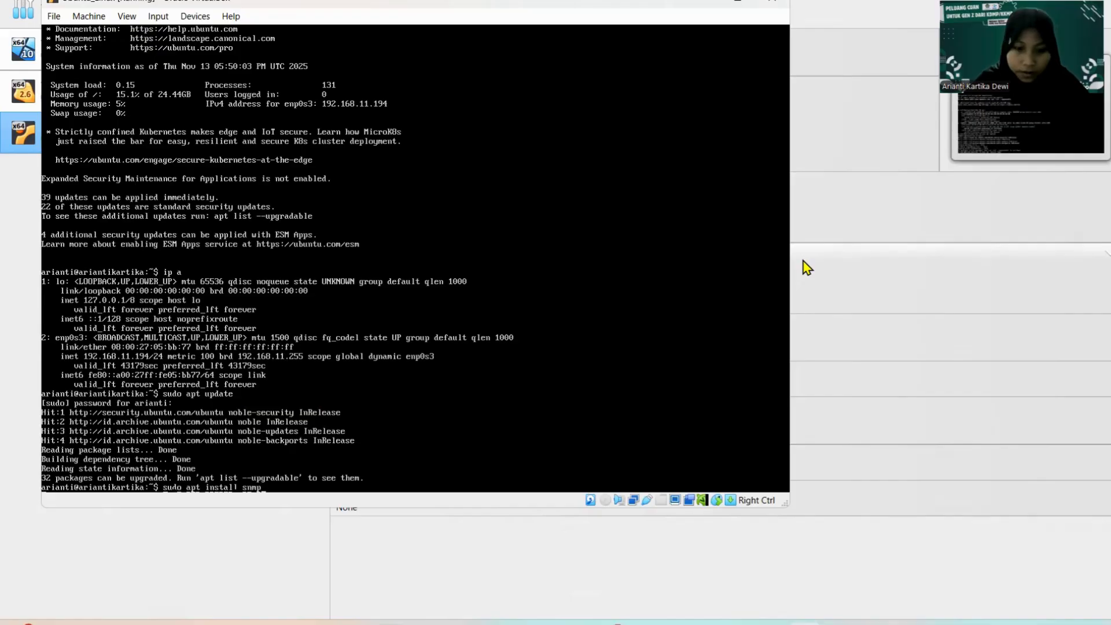
pyautogui.write('d snmp')
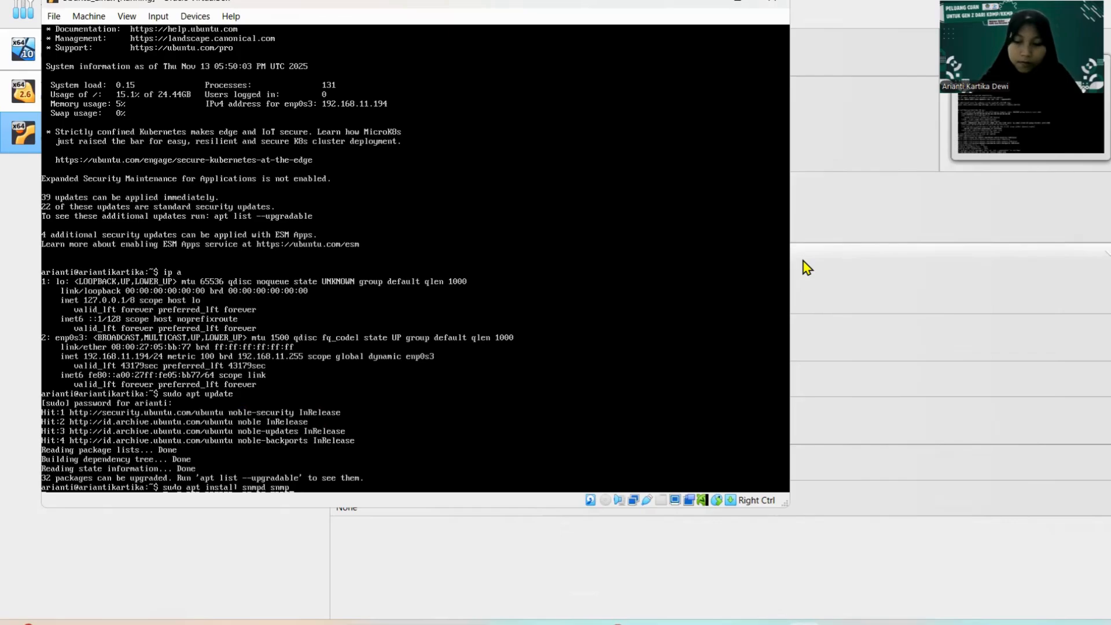
pyautogui.press('Return')
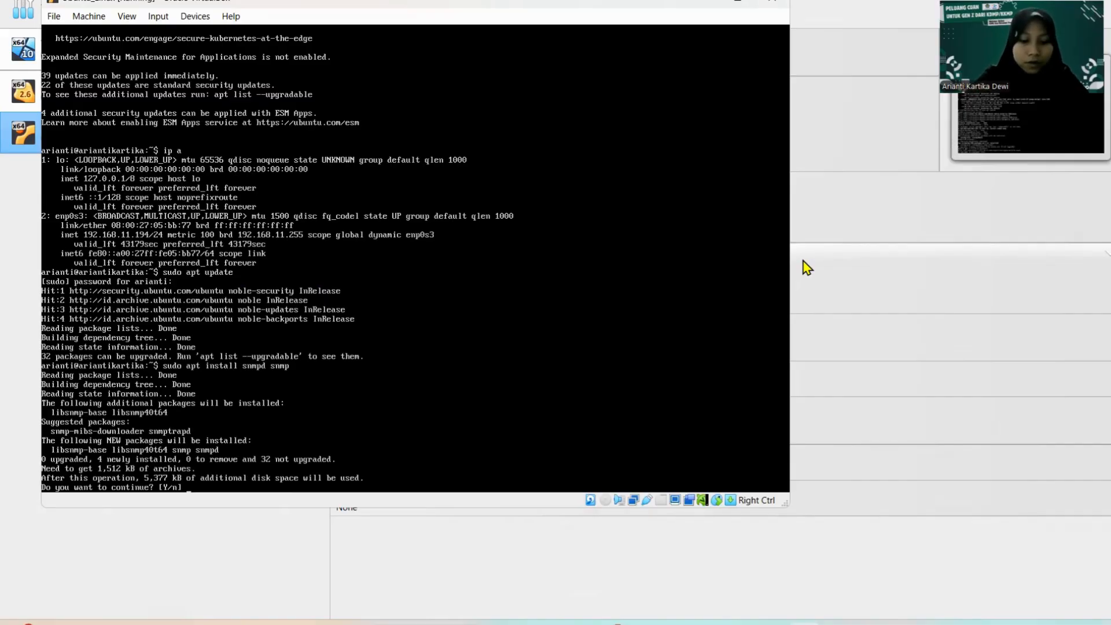
pyautogui.write('y')
pyautogui.press('Return')
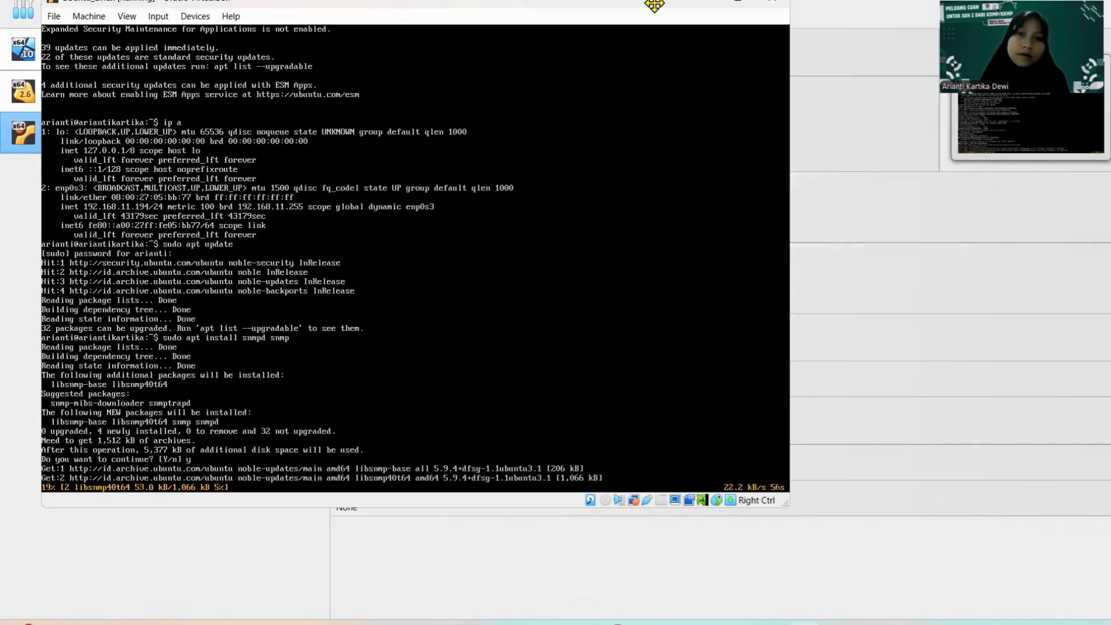
pyautogui.press('Num_Lock')
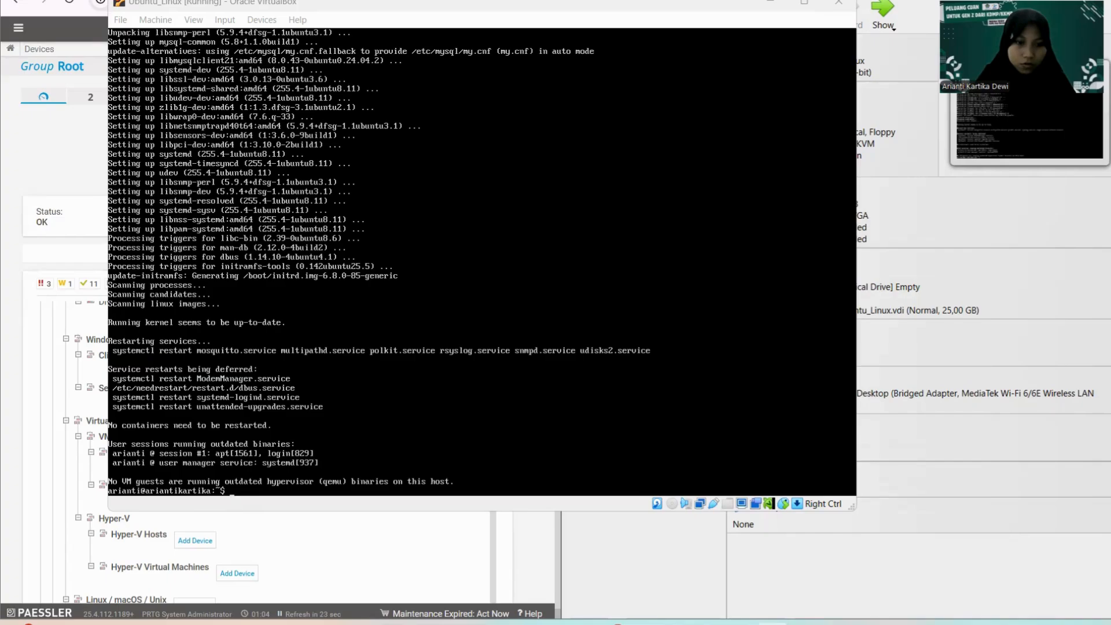
# Step: Open the configuration file /etc/snmp/snmpd.conf for editing with sudo nano
pyautogui.click(405, 347)
pyautogui.write('s')
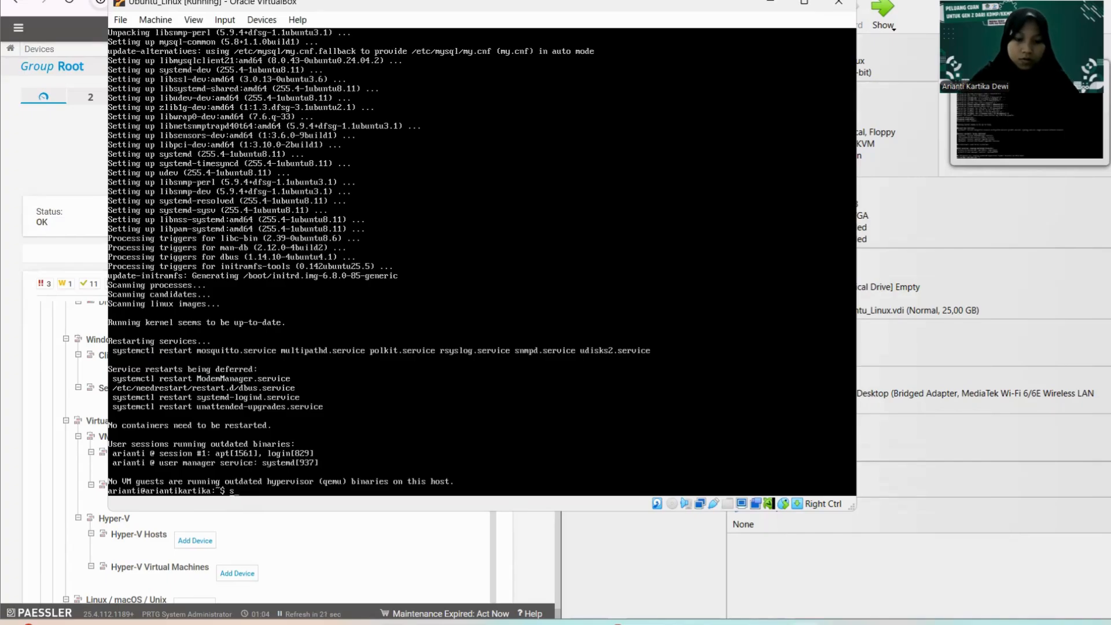
pyautogui.write('udo nano')
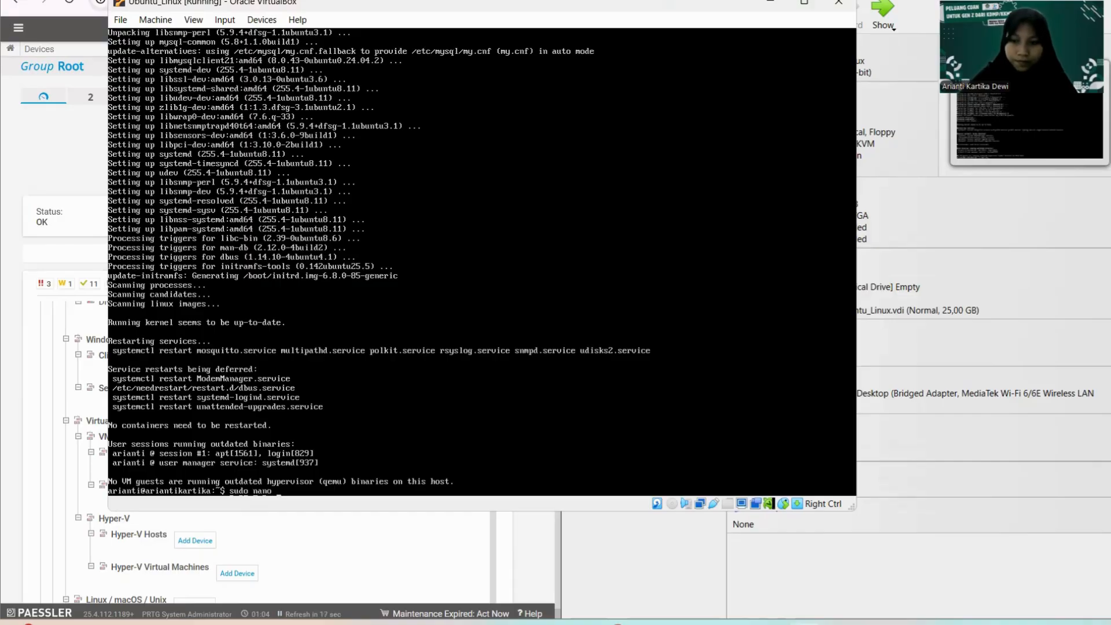
pyautogui.write(' /etc')
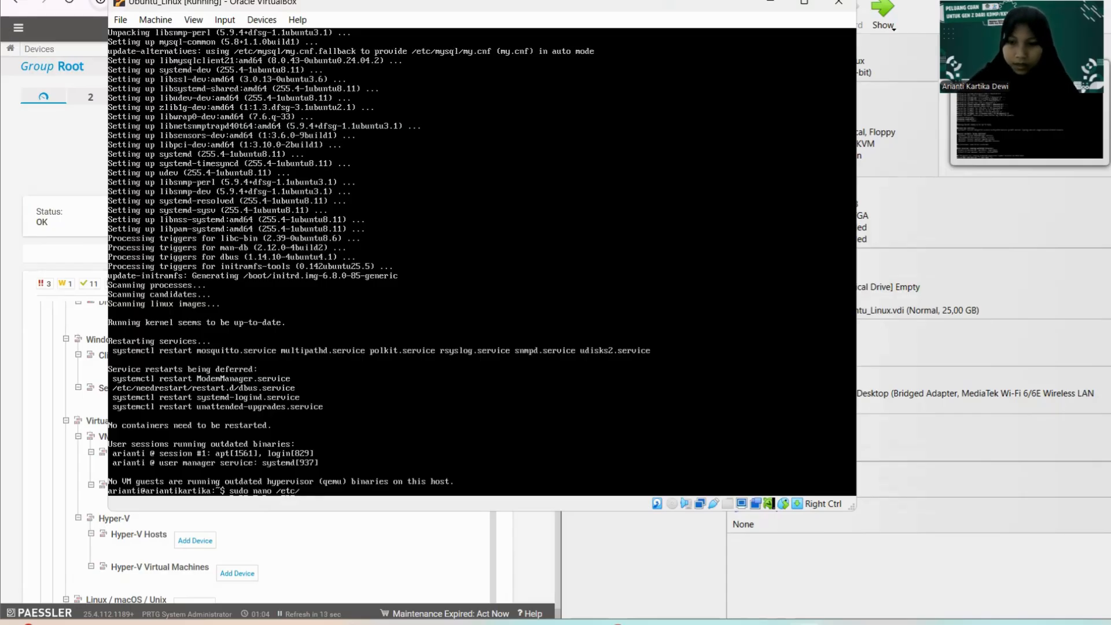
pyautogui.write('/snmp')
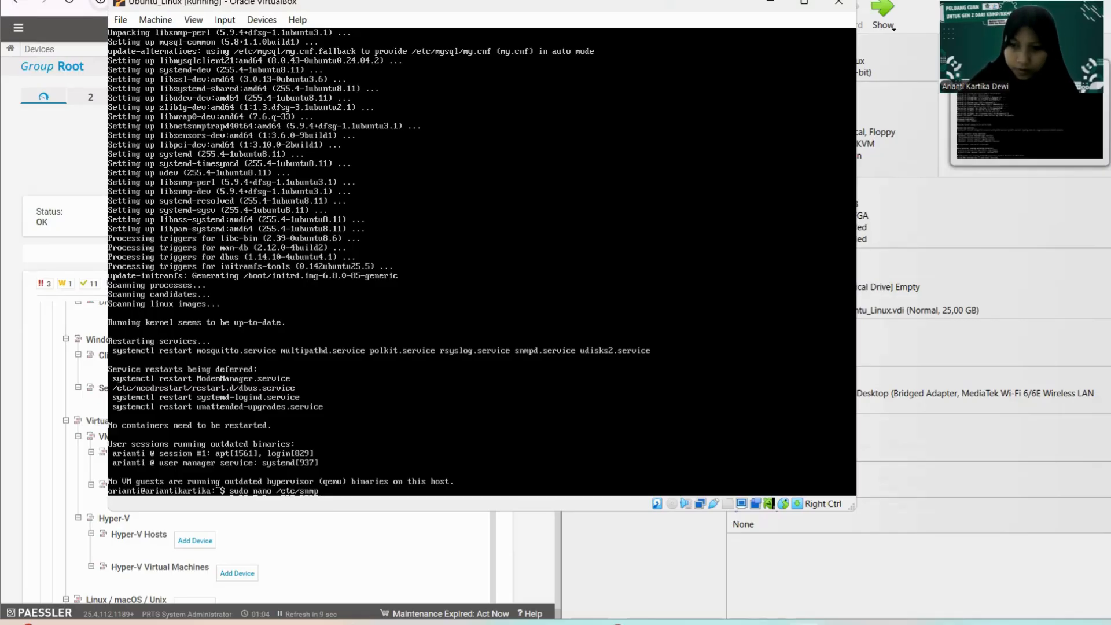
pyautogui.write('/snmp')
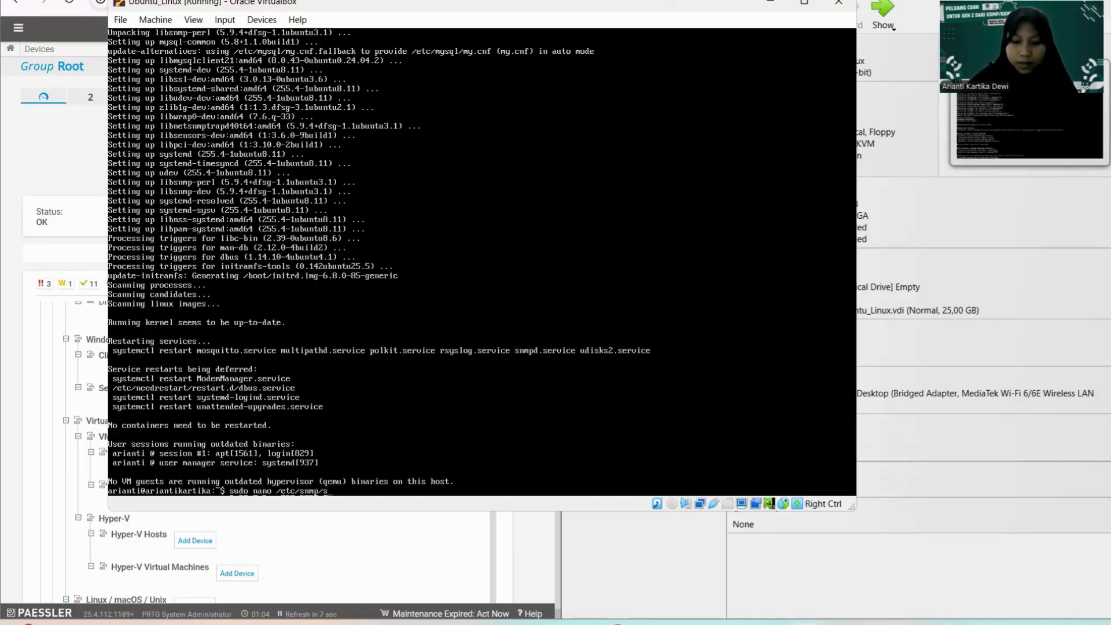
pyautogui.write('d')
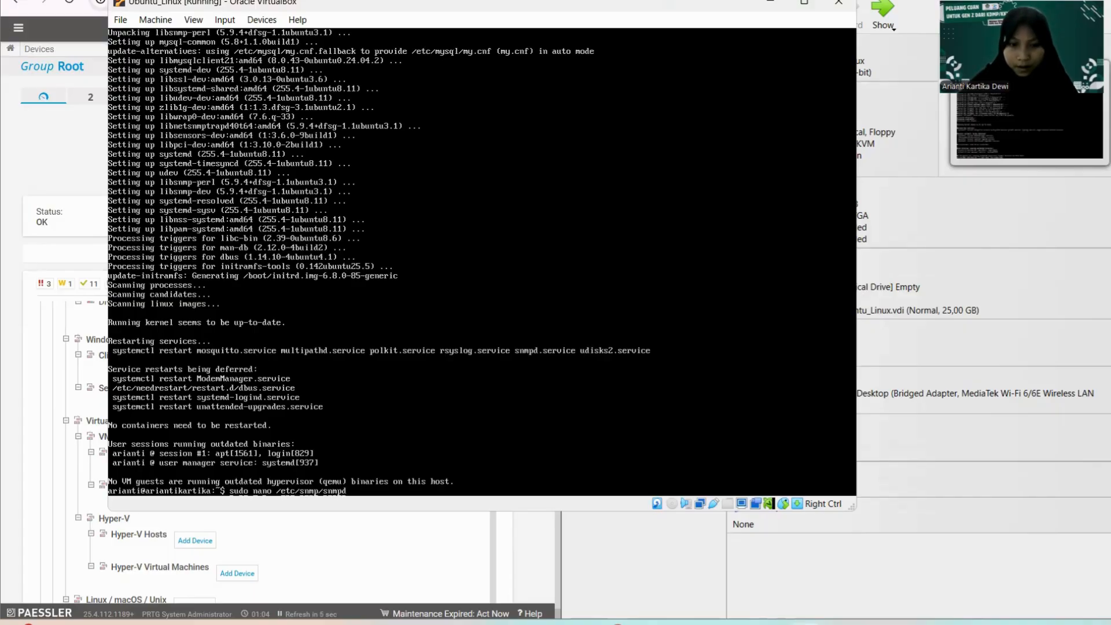
pyautogui.write('.c')
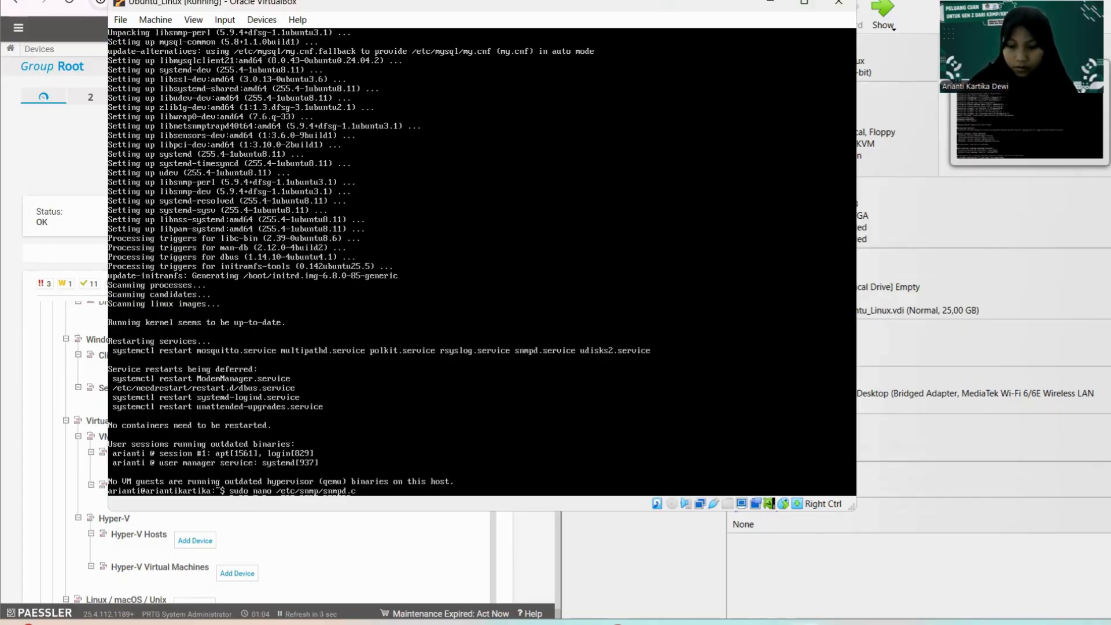
pyautogui.write('onf')
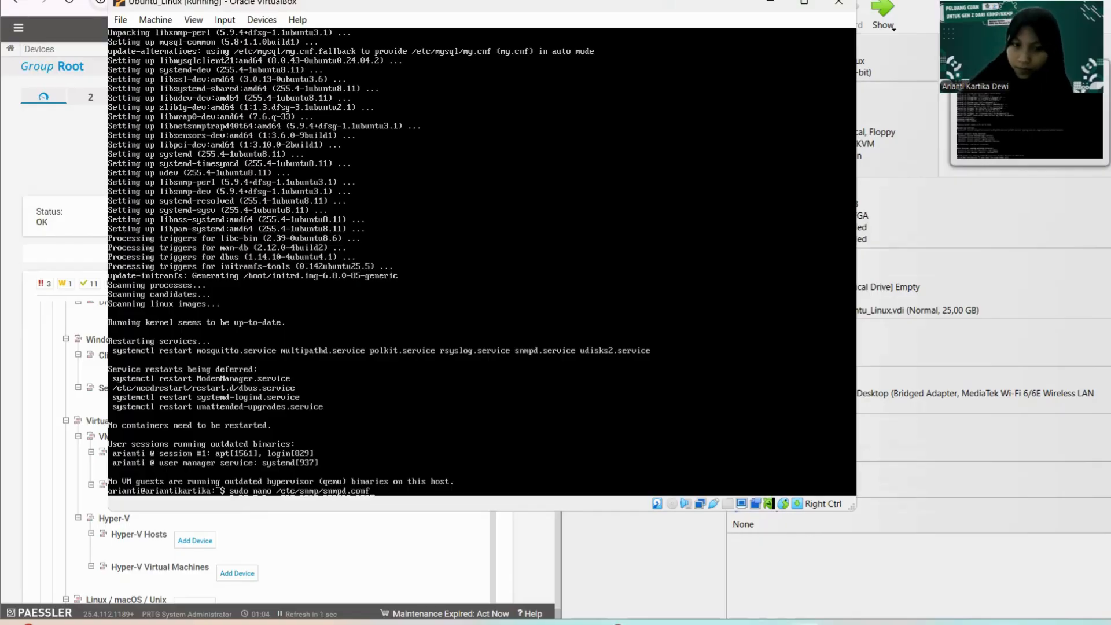
pyautogui.press('Return')
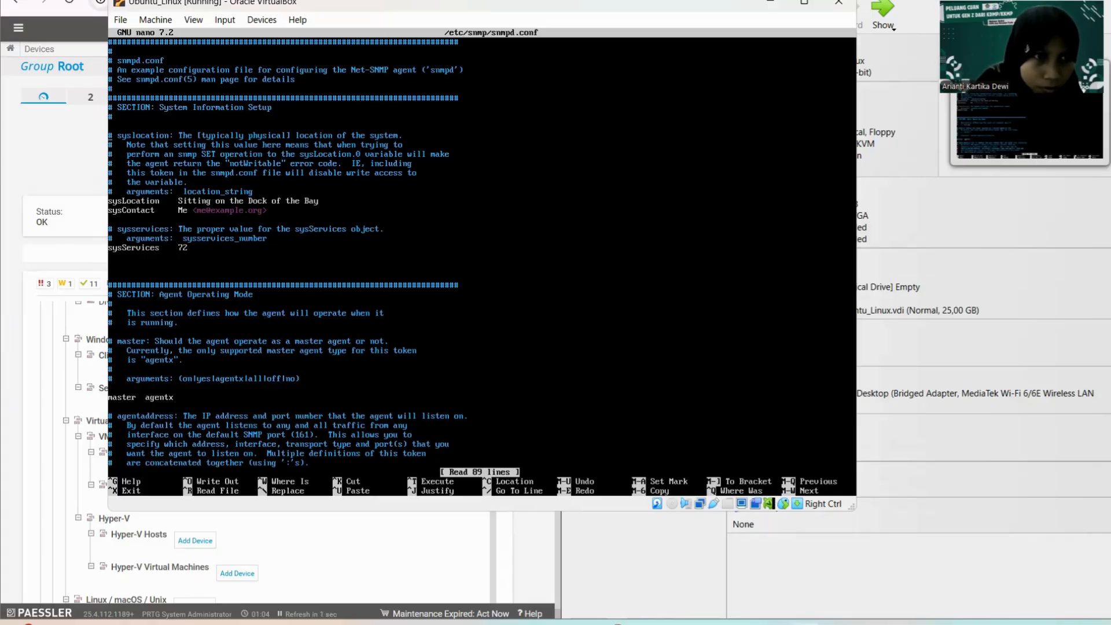
# Step: Add the line "agentaddress udp:161" directly below the existing agentaddress line in the Agent Operating Mode section
pyautogui.press('Down')
pyautogui.press('Down')
pyautogui.press('Down')
pyautogui.press('Down')
pyautogui.press('Down')
pyautogui.press('Down')
pyautogui.press('Down')
pyautogui.press('Down')
pyautogui.press('Down')
pyautogui.press('Down')
pyautogui.press('Down')
pyautogui.press('Down')
pyautogui.press('Down')
pyautogui.press('Down')
pyautogui.press('Down')
pyautogui.press('Down')
pyautogui.press('Down')
pyautogui.press('Down')
pyautogui.press('Down')
pyautogui.press('Down')
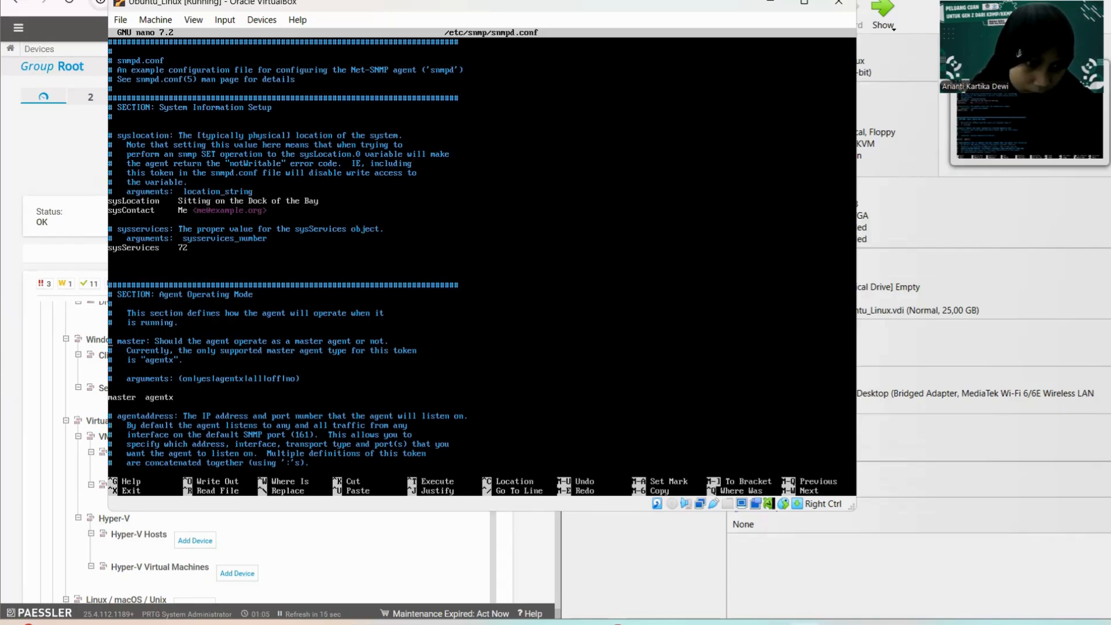
pyautogui.press('Down')
pyautogui.press('Down')
pyautogui.press('Down')
pyautogui.press('Down')
pyautogui.press('Down')
pyautogui.press('Down')
pyautogui.press('Down')
pyautogui.press('Down')
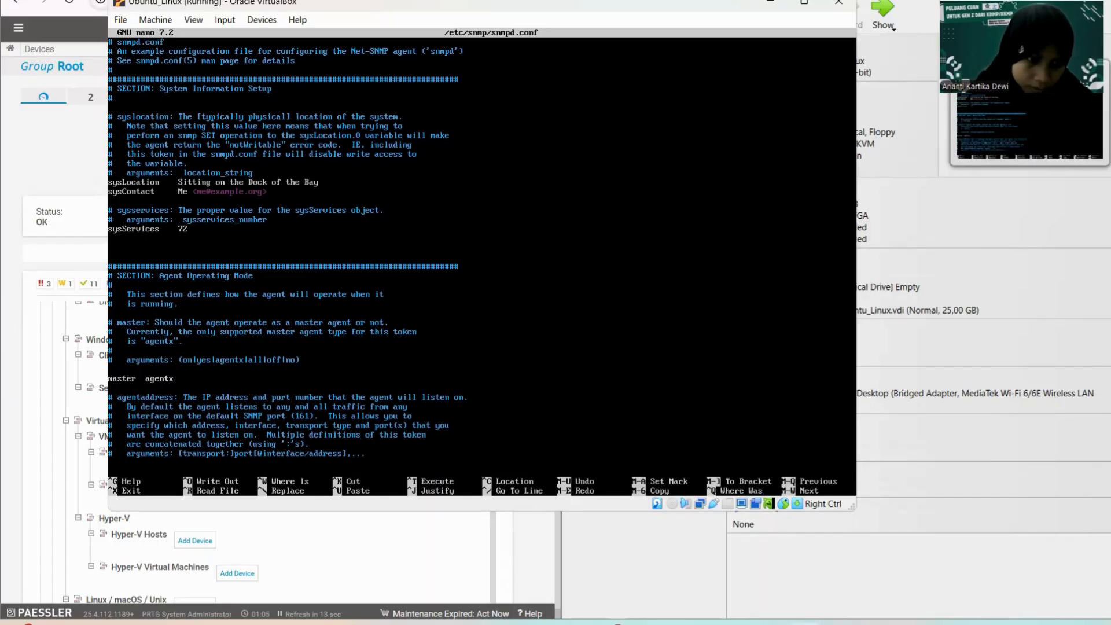
pyautogui.press('Down')
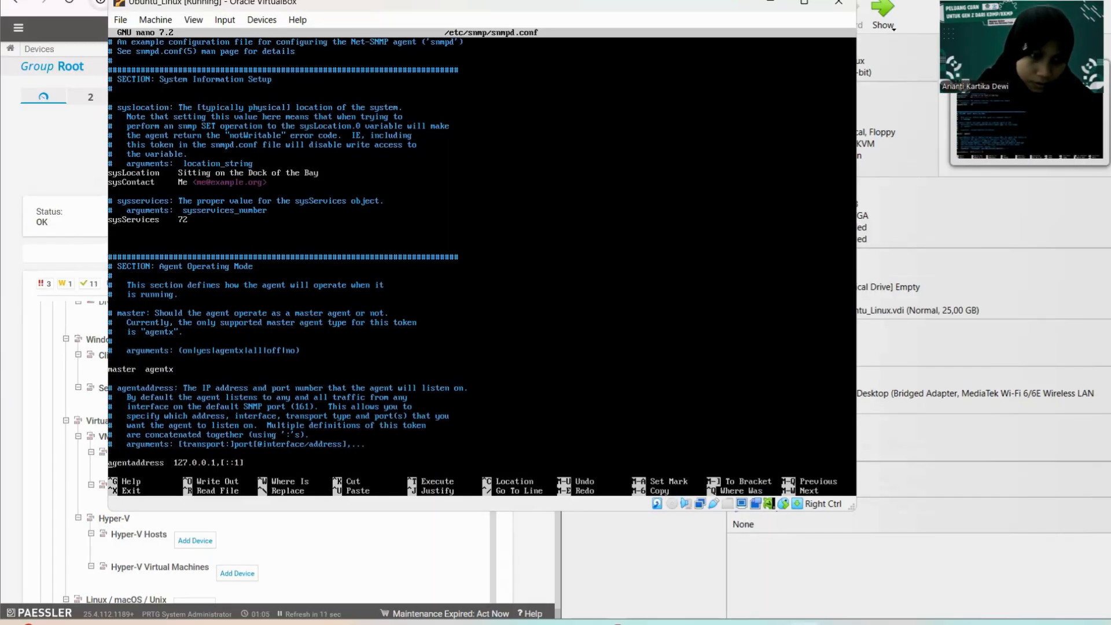
pyautogui.press('Down')
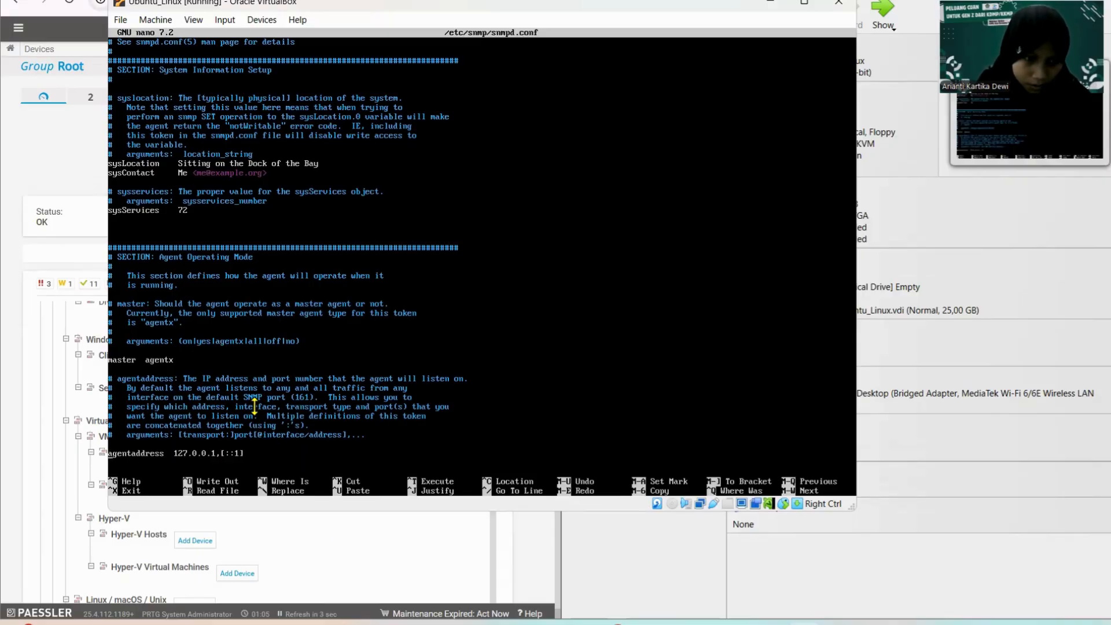
pyautogui.press('Right')
pyautogui.press('Right')
pyautogui.press('Right')
pyautogui.press('Right')
pyautogui.press('Right')
pyautogui.press('Right')
pyautogui.press('Right')
pyautogui.press('Right')
pyautogui.press('Right')
pyautogui.press('Right')
pyautogui.press('Right')
pyautogui.press('Right')
pyautogui.press('Right')
pyautogui.press('Right')
pyautogui.press('Right')
pyautogui.press('Right')
pyautogui.press('Right')
pyautogui.press('Right')
pyautogui.press('Right')
pyautogui.press('Right')
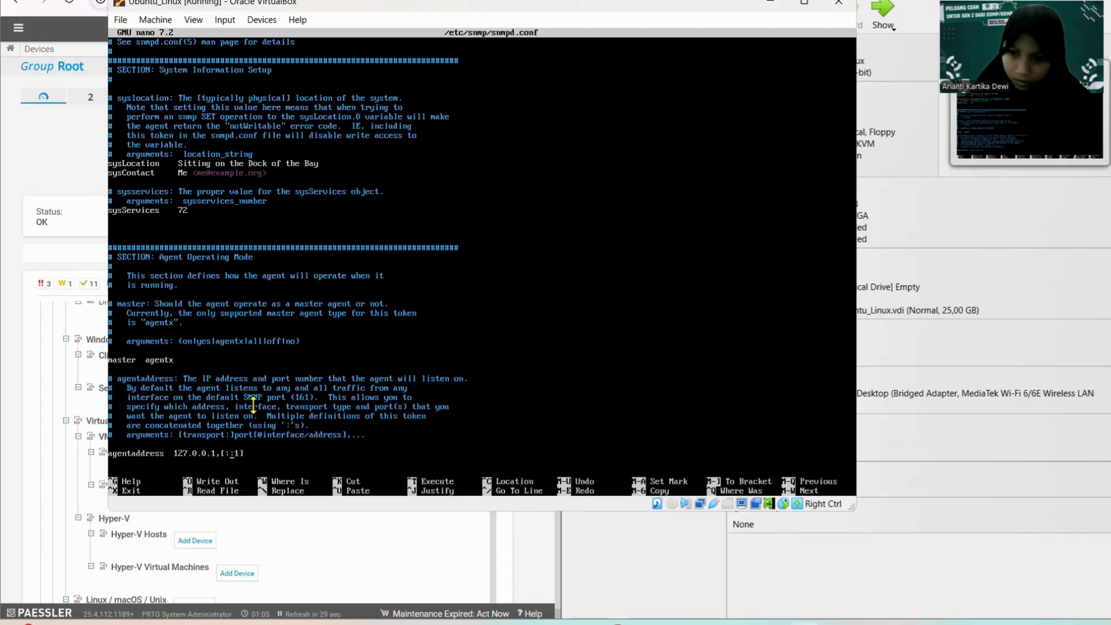
pyautogui.press('Right')
pyautogui.press('Right')
pyautogui.press('Right')
pyautogui.press('Right')
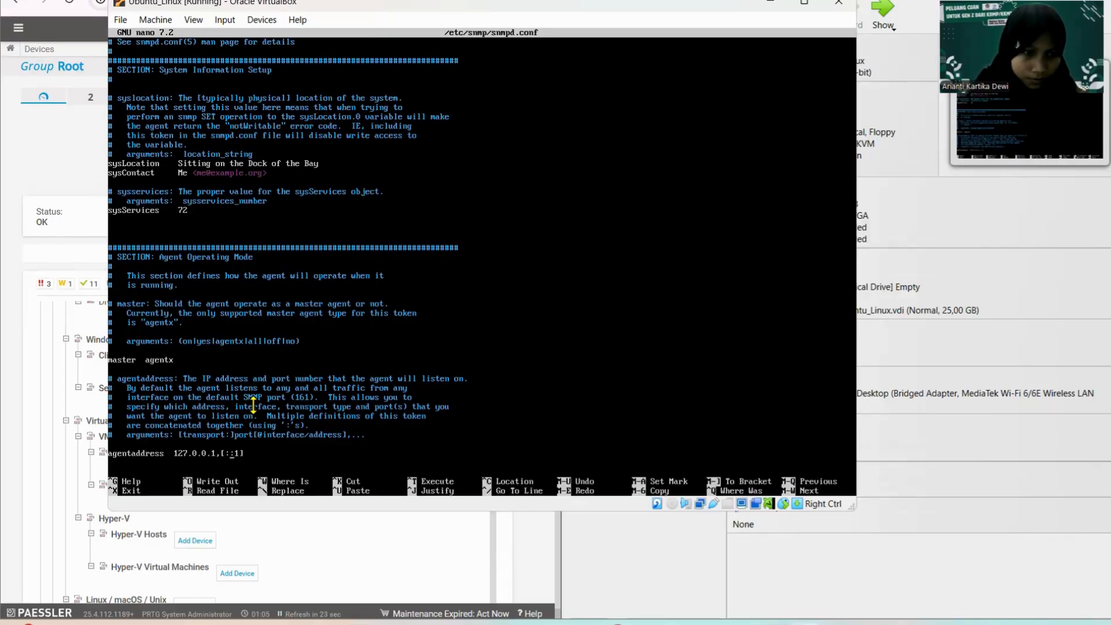
pyautogui.click(23, 450)
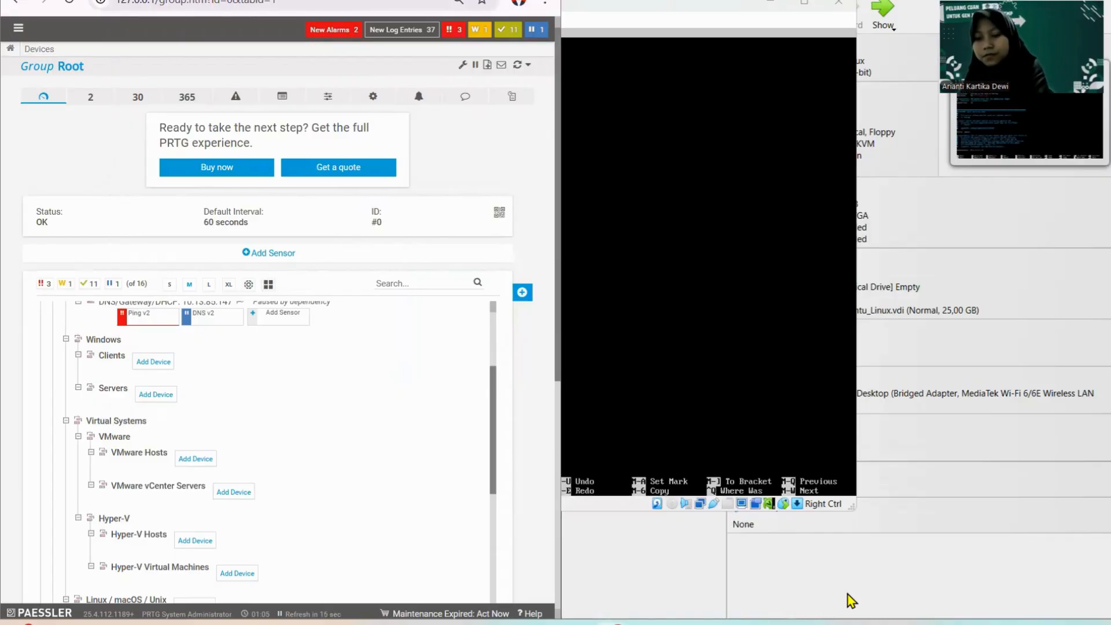
pyautogui.click(804, 623)
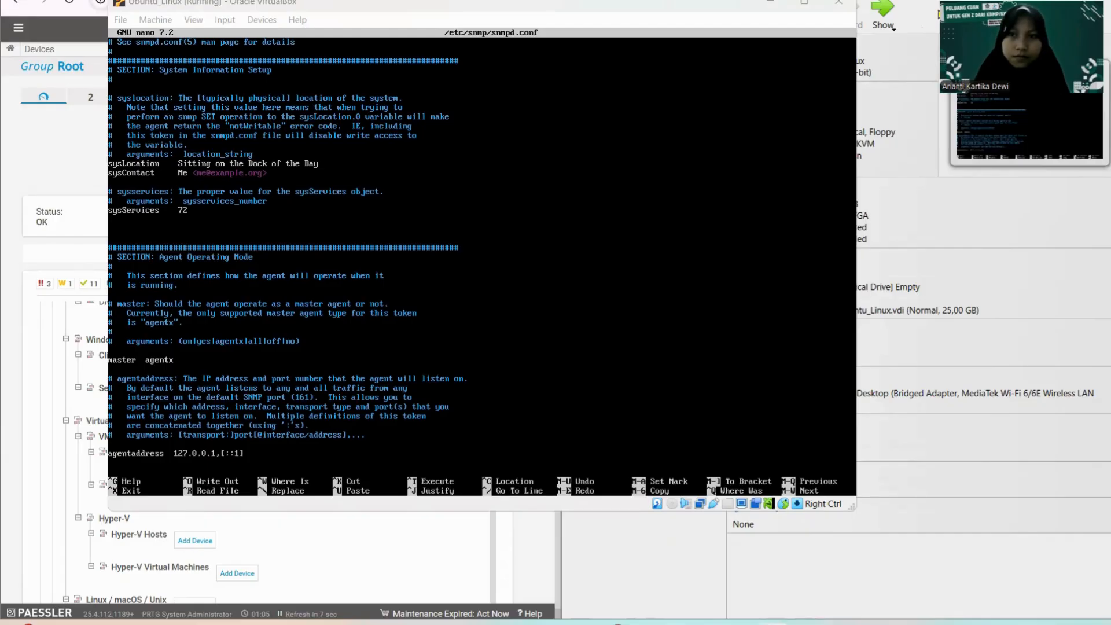
pyautogui.press('End')
pyautogui.press('Return')
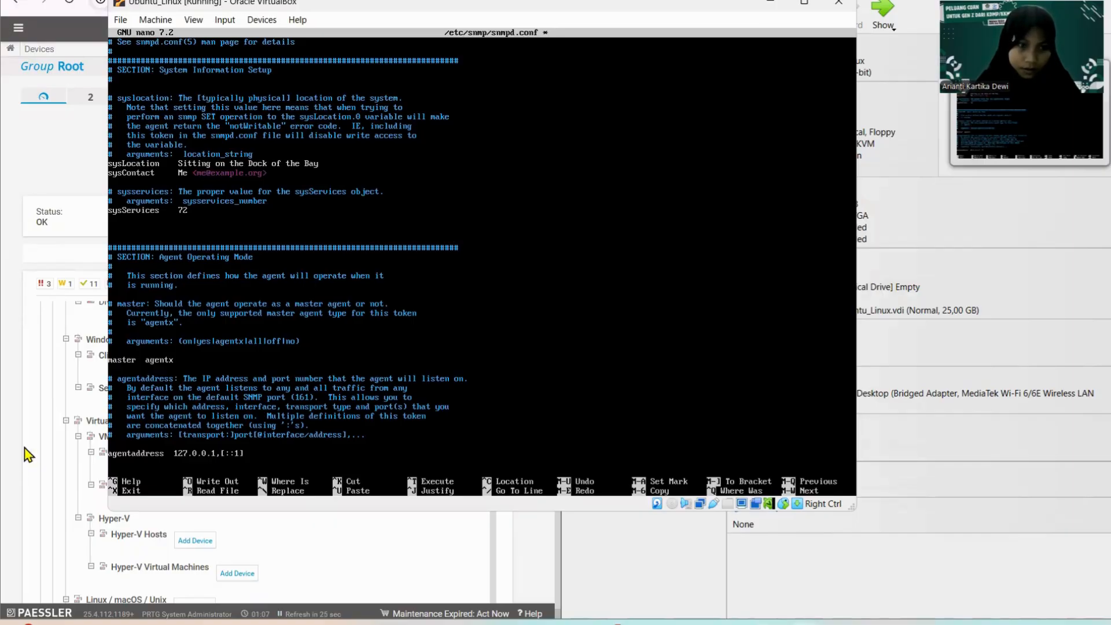
pyautogui.write('ag')
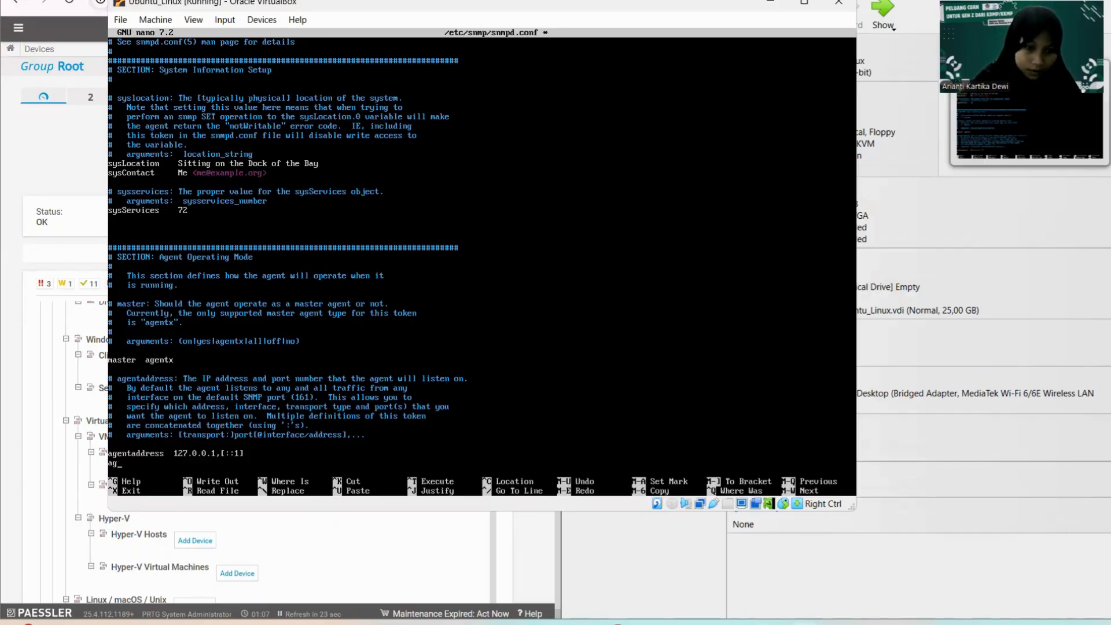
pyautogui.write('en')
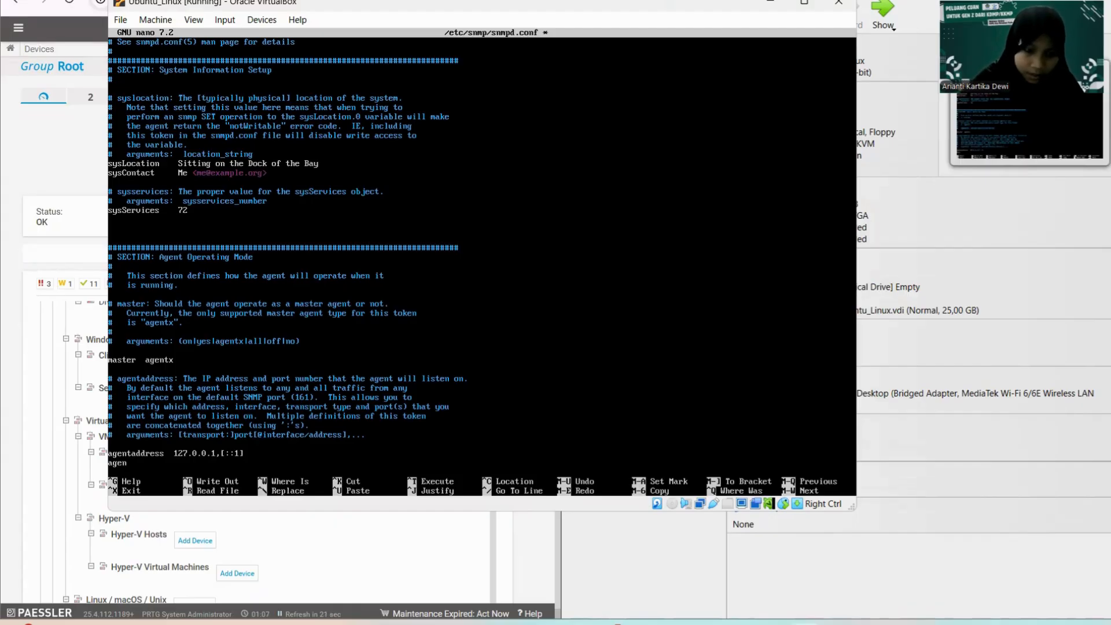
pyautogui.write('taddress')
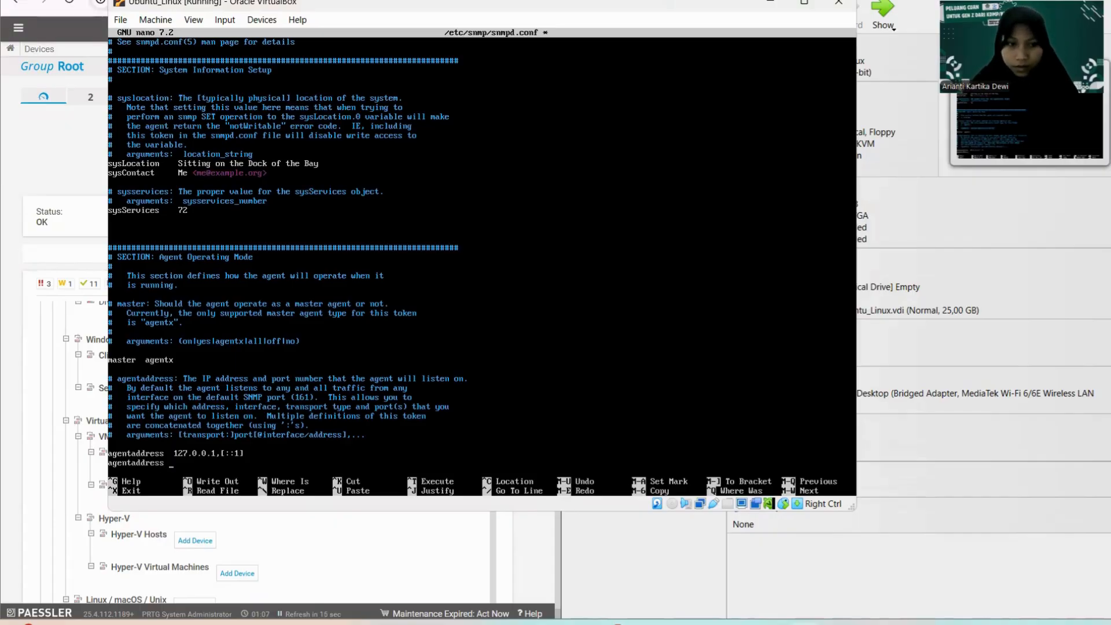
pyautogui.write(' udp')
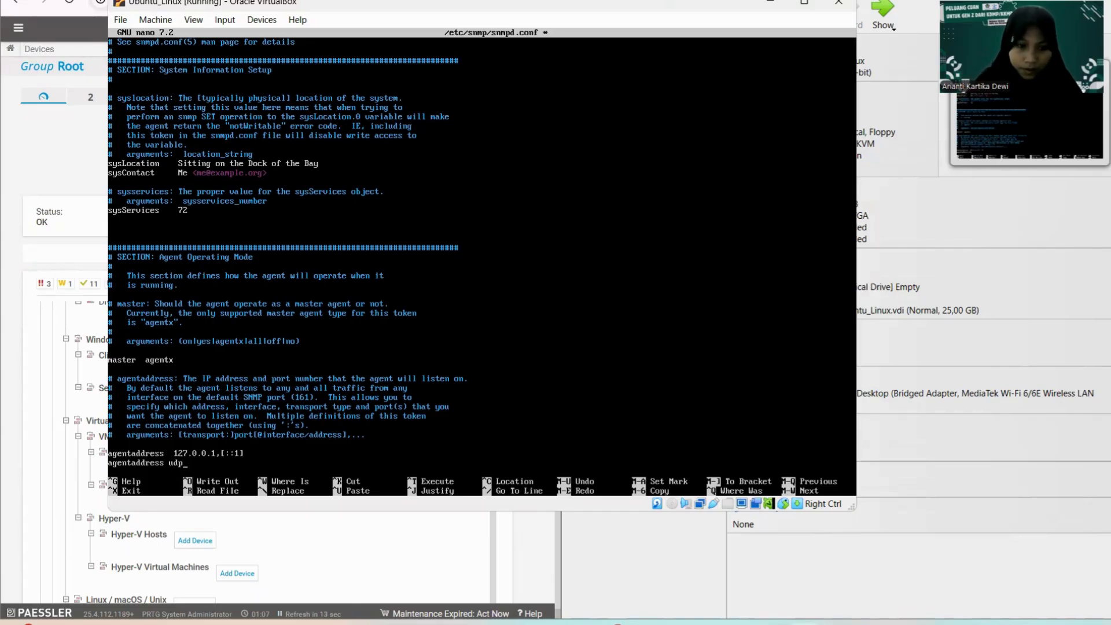
pyautogui.write(':')
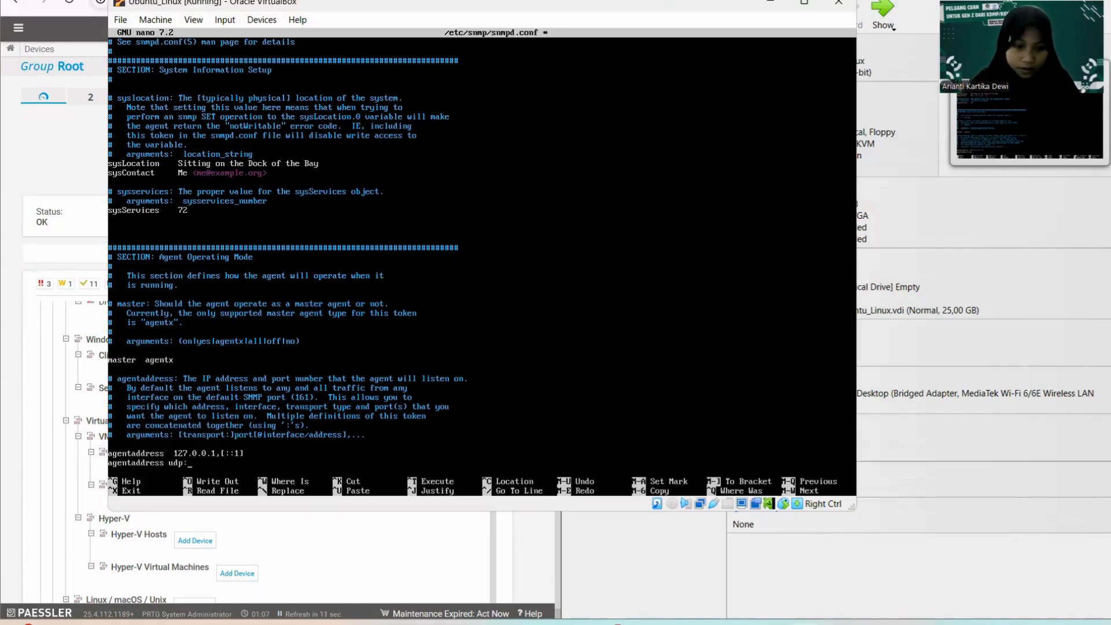
pyautogui.write('161')
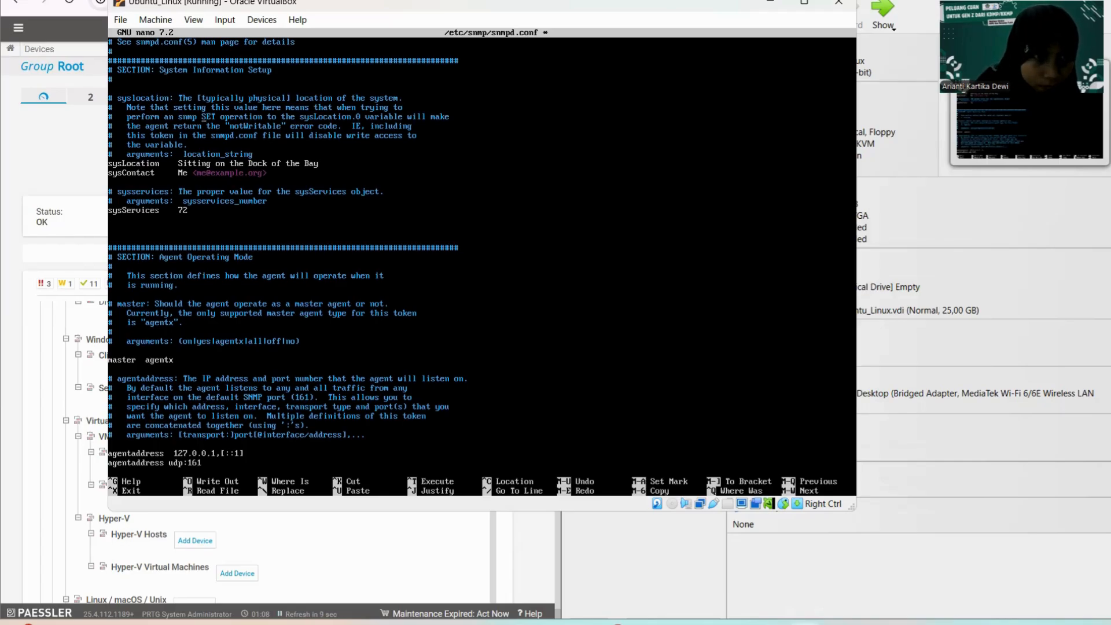
# Step: Add the line "rocommunity public" directly below the "agentaddress udp:161" line
pyautogui.press('Up')
pyautogui.press('Up')
pyautogui.press('Up')
pyautogui.press('Up')
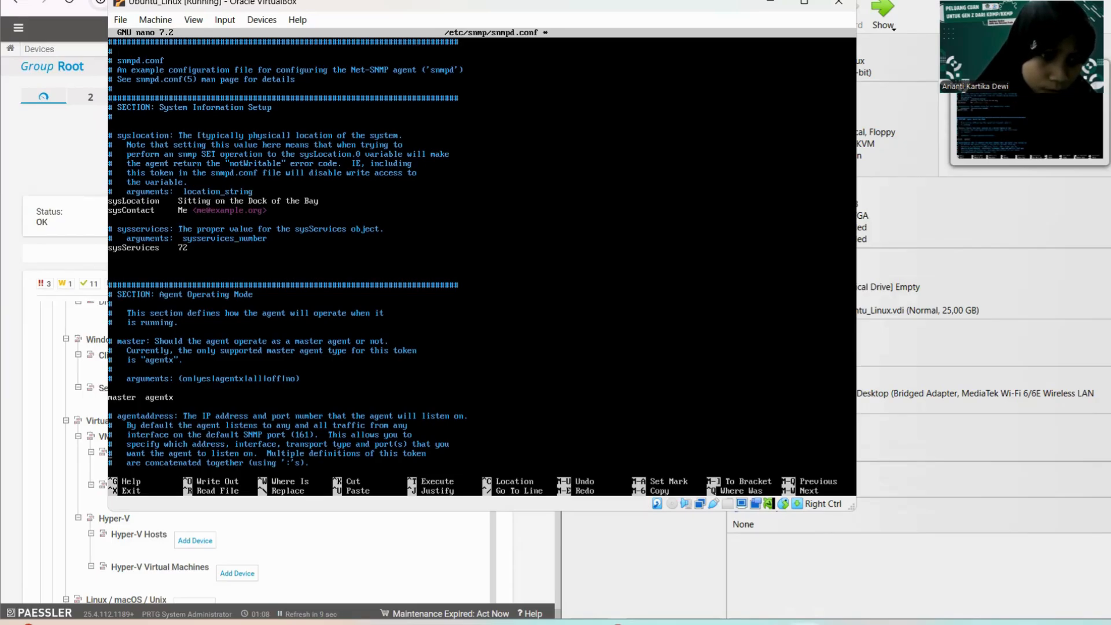
pyautogui.press('Down')
pyautogui.press('Down')
pyautogui.press('Down')
pyautogui.press('Down')
pyautogui.press('Down')
pyautogui.press('Down')
pyautogui.press('Down')
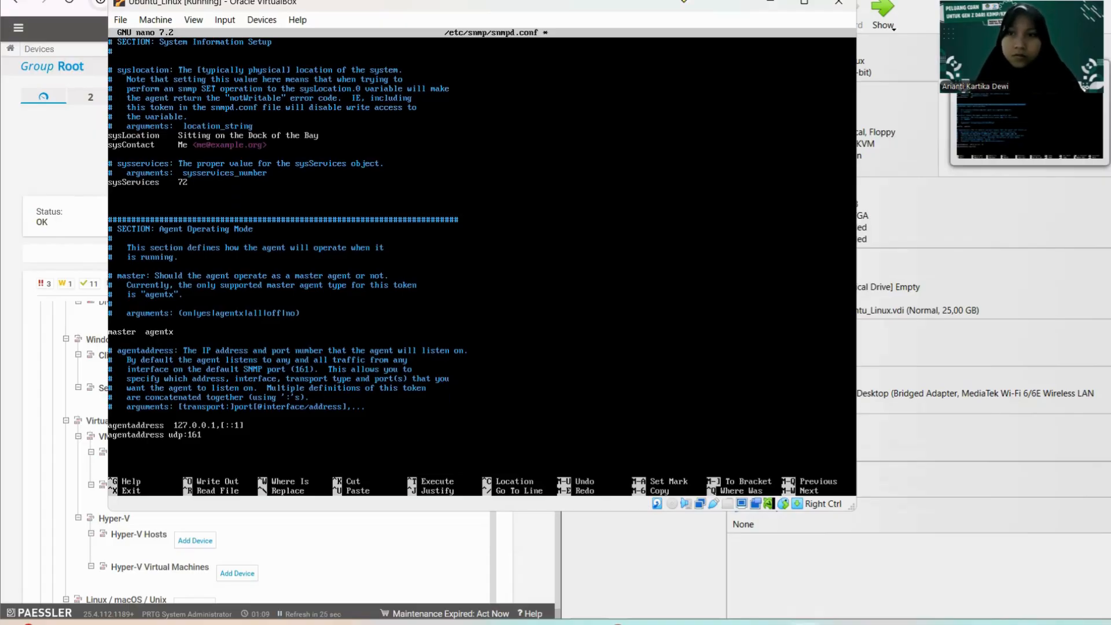
pyautogui.press('Control_R')
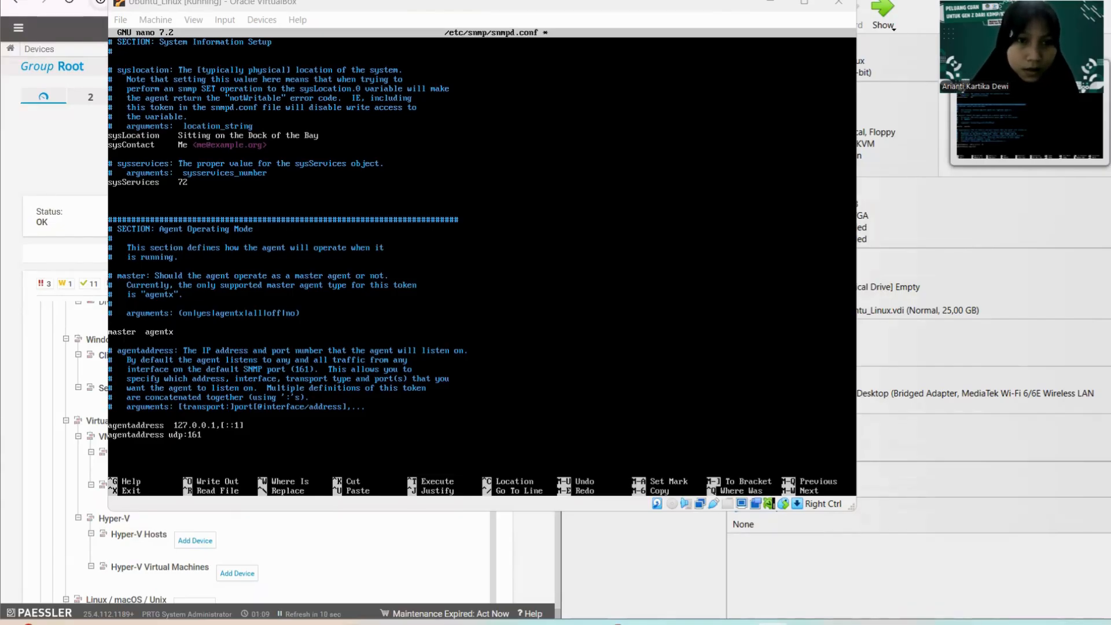
pyautogui.hotkey('alt', 'Tab')
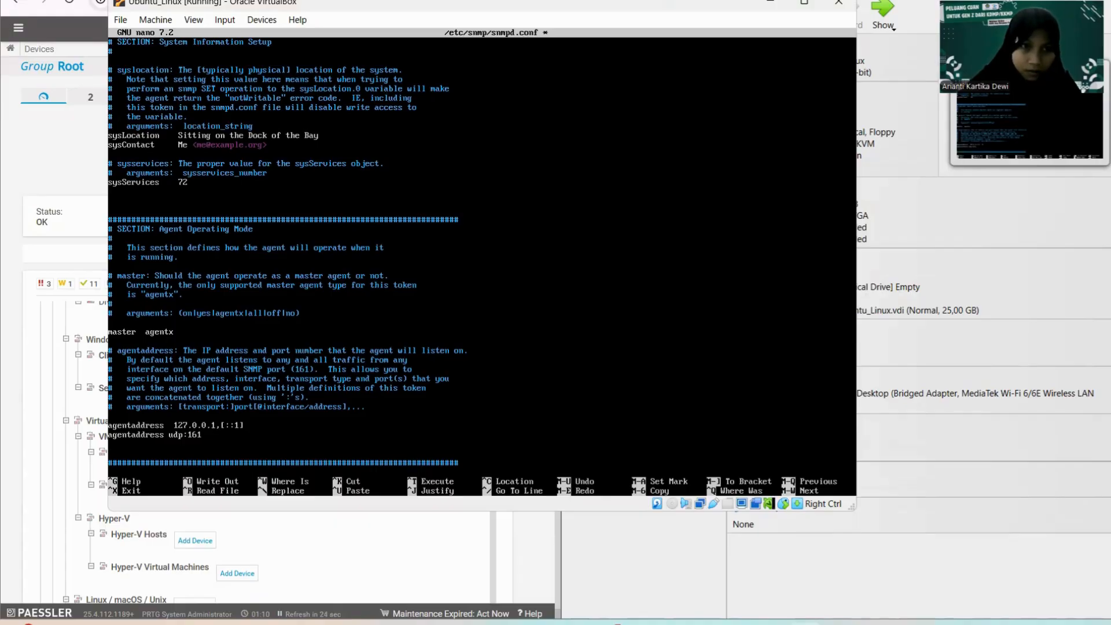
pyautogui.write('rocomm')
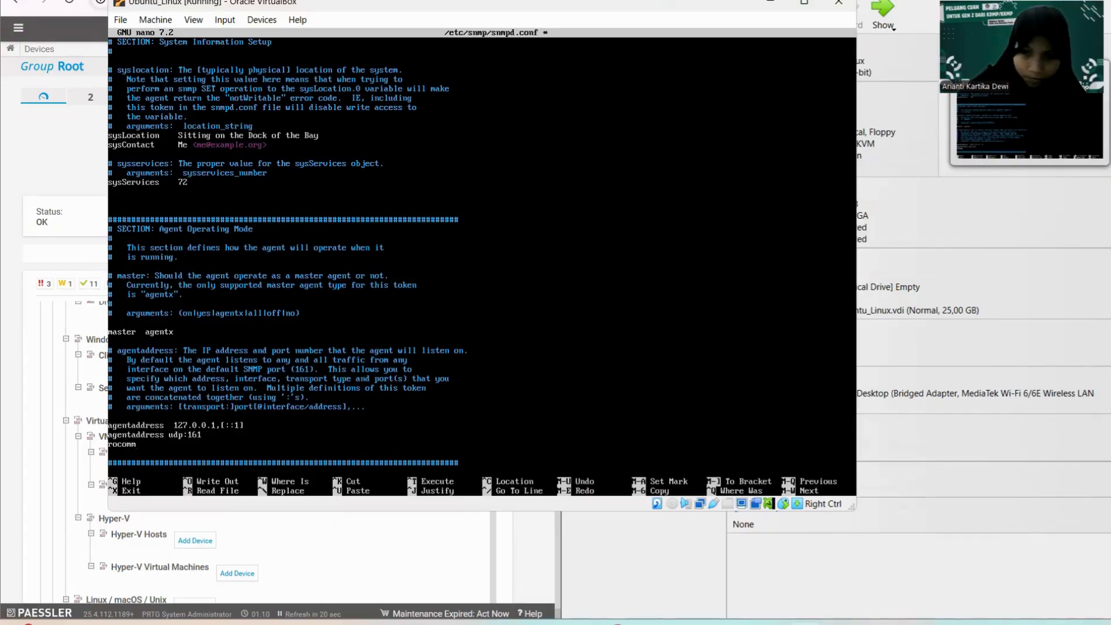
pyautogui.write('unity')
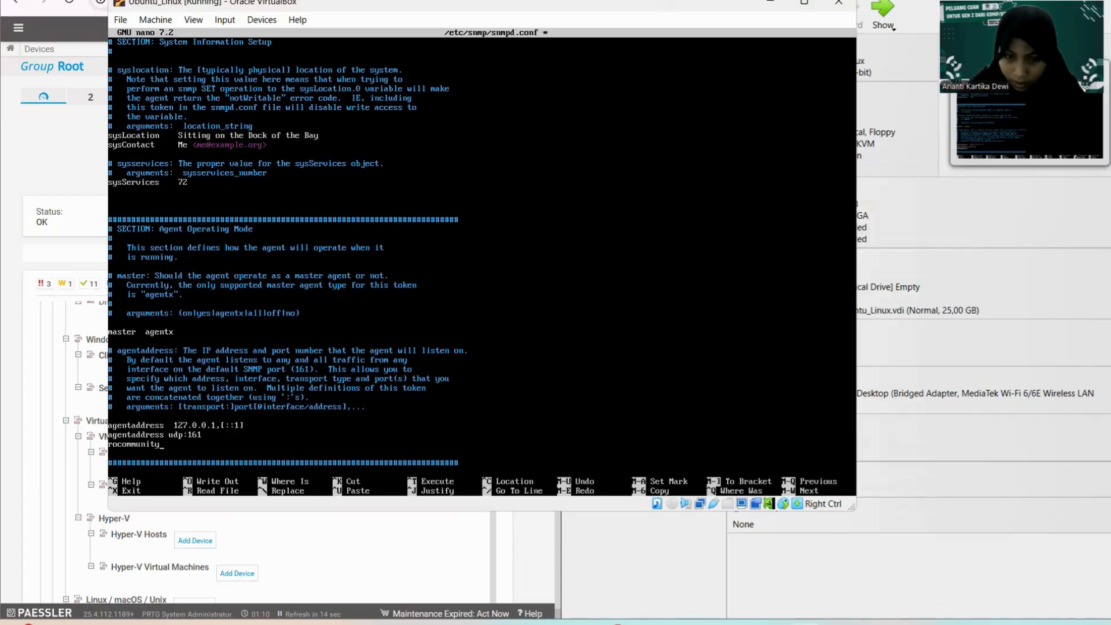
pyautogui.write(' public')
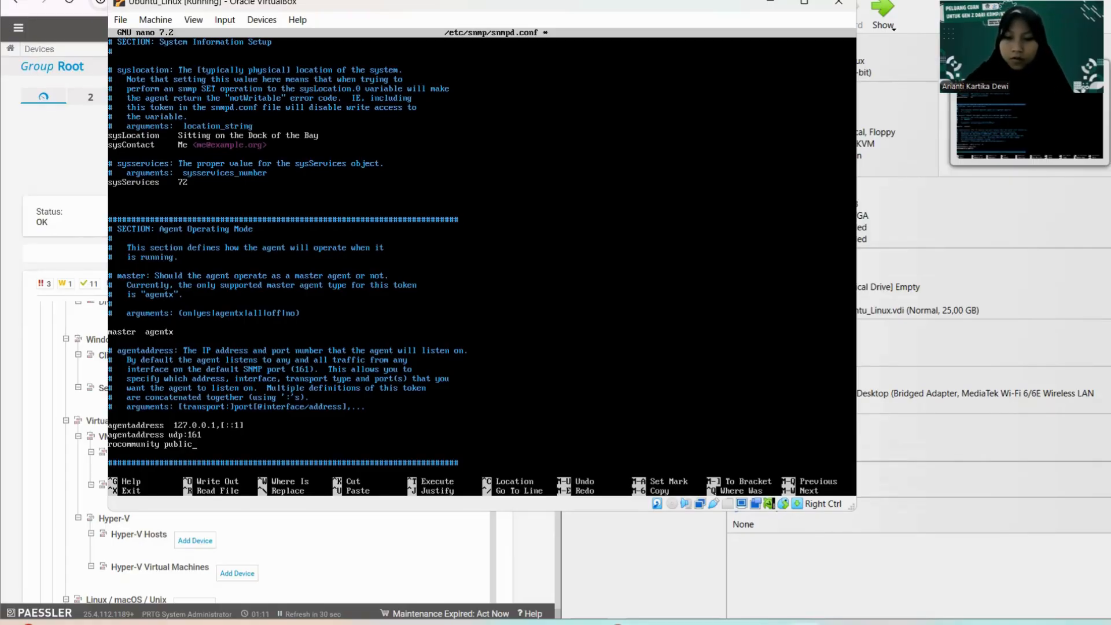
# Step: Save the configuration to /etc/snmp/snmpd.conf and exit nano to the shell prompt
pyautogui.hotkey('ctrl', 'o')
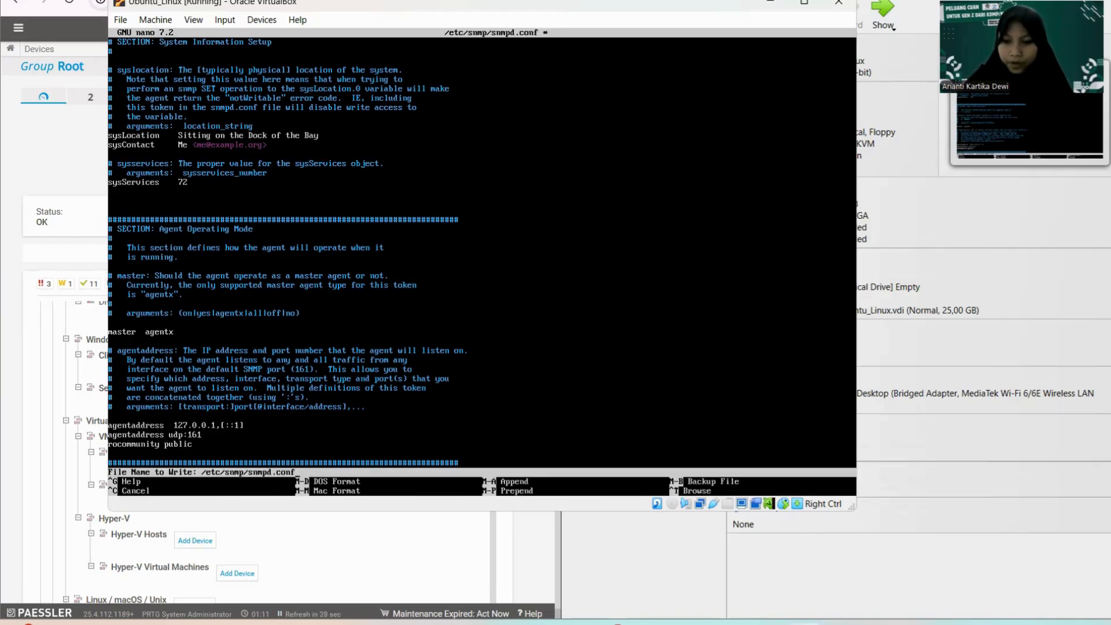
pyautogui.press('Return')
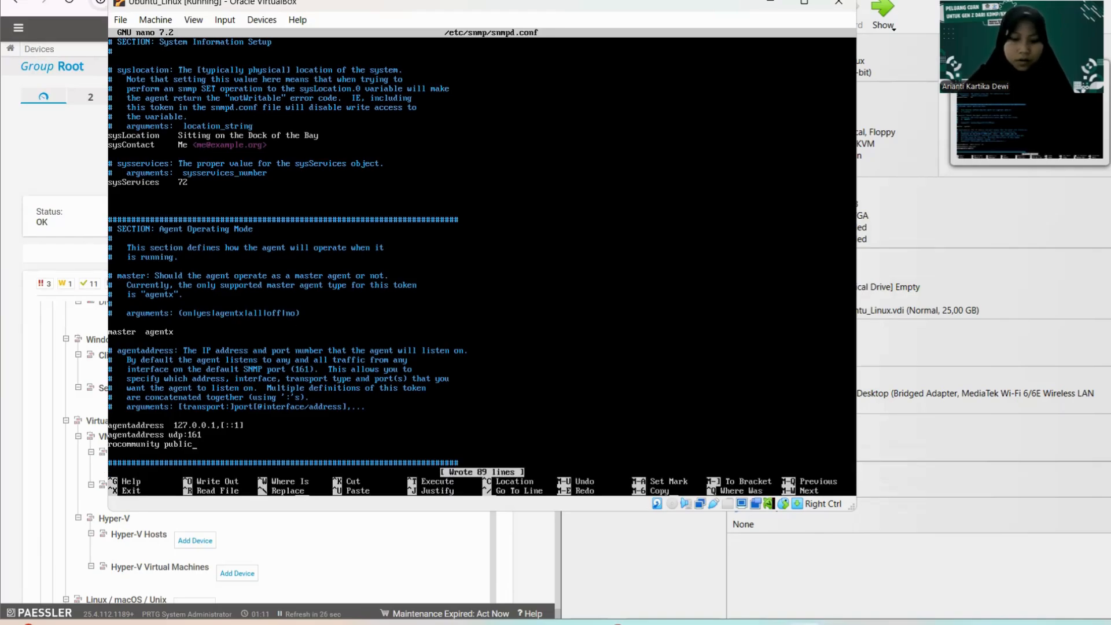
pyautogui.hotkey('ctrl', 'x')
pyautogui.press('Return')
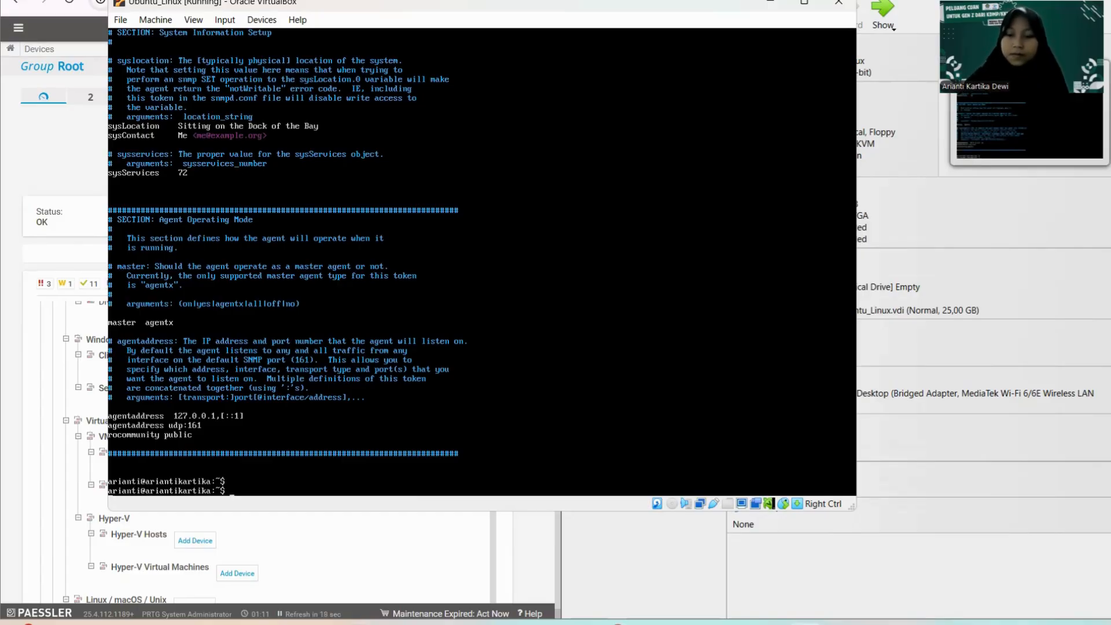
# Step: Restart the SNMP agent service with the command "sudo systemctl restart snmpd"
pyautogui.write('sudo')
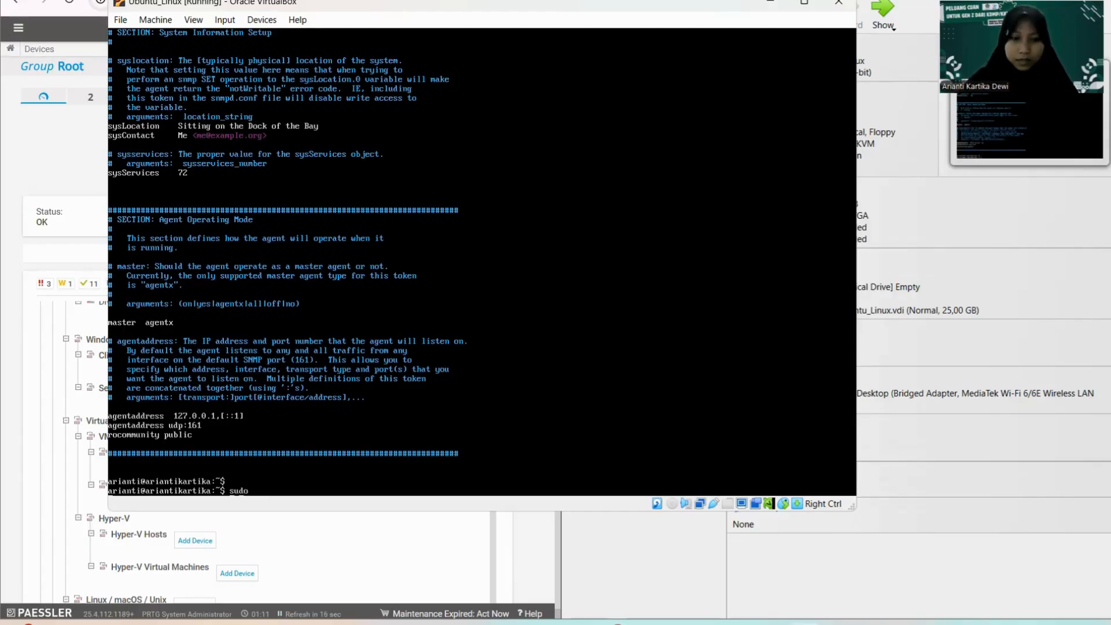
pyautogui.write(' sy')
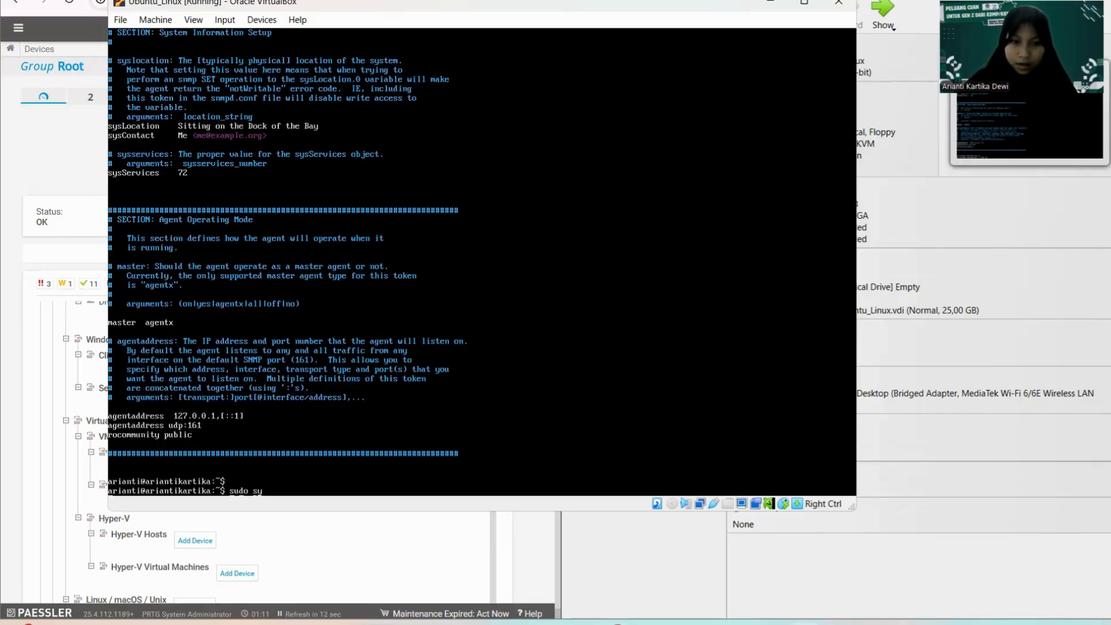
pyautogui.write('ste')
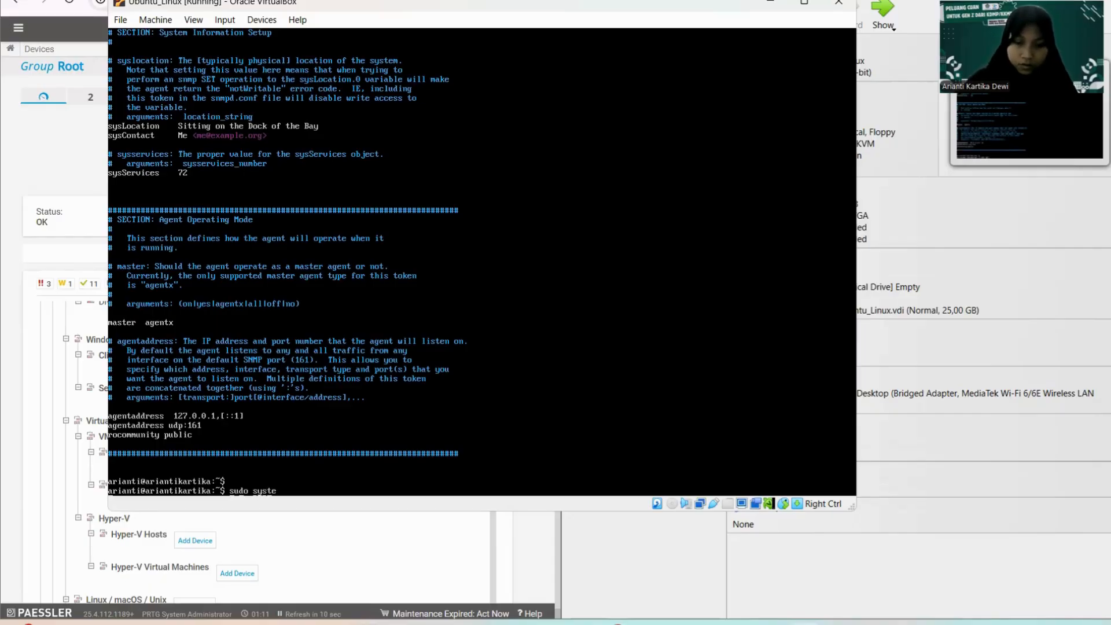
pyautogui.write('m')
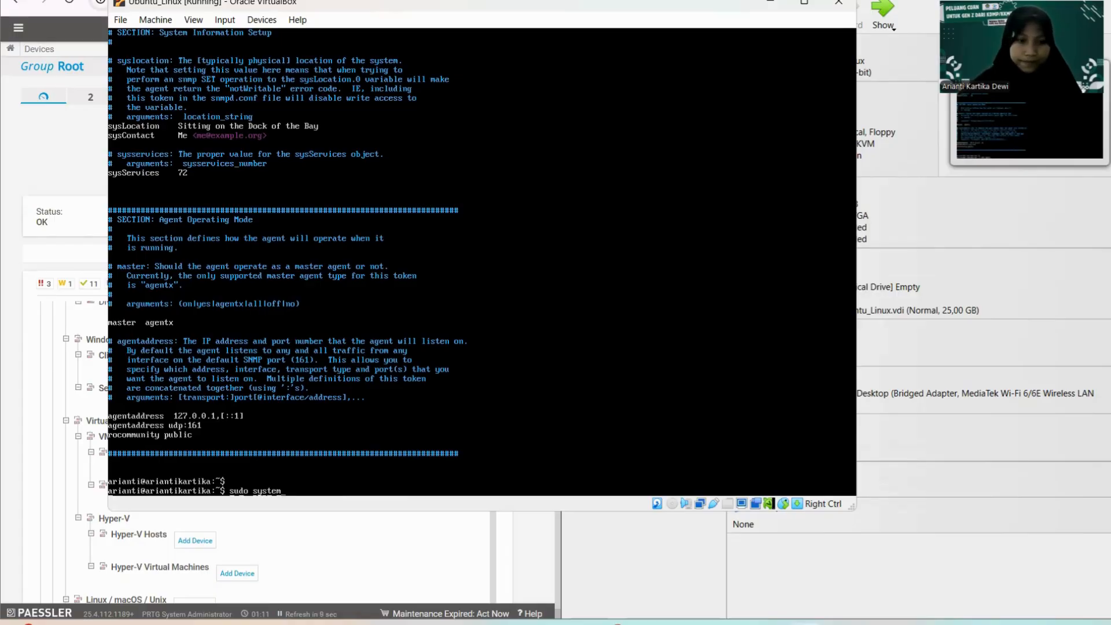
pyautogui.write('c')
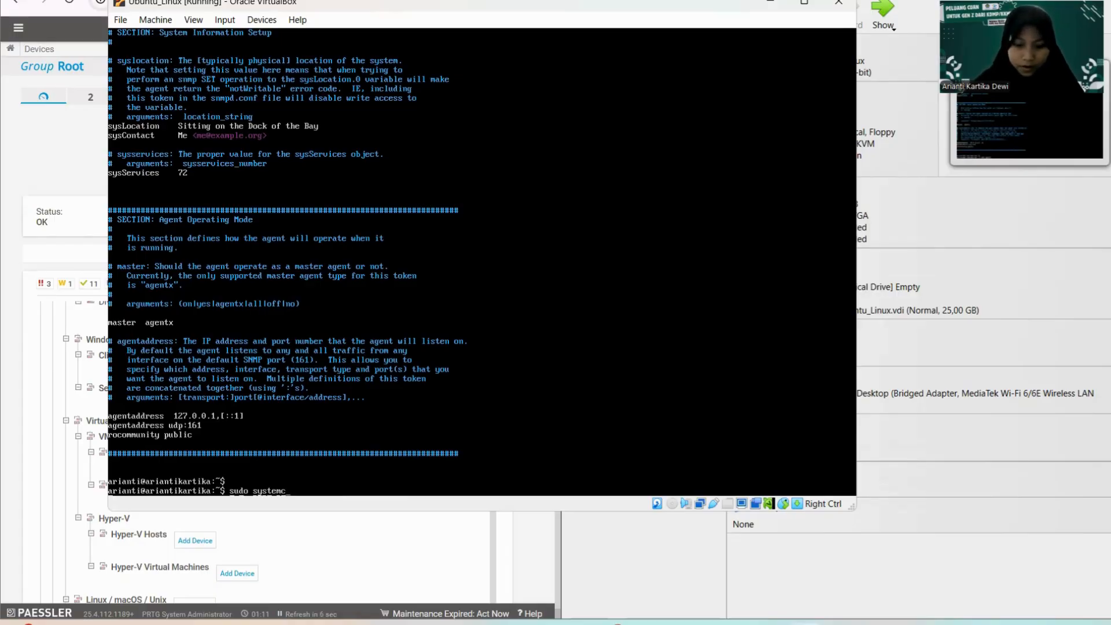
pyautogui.write('tl restart')
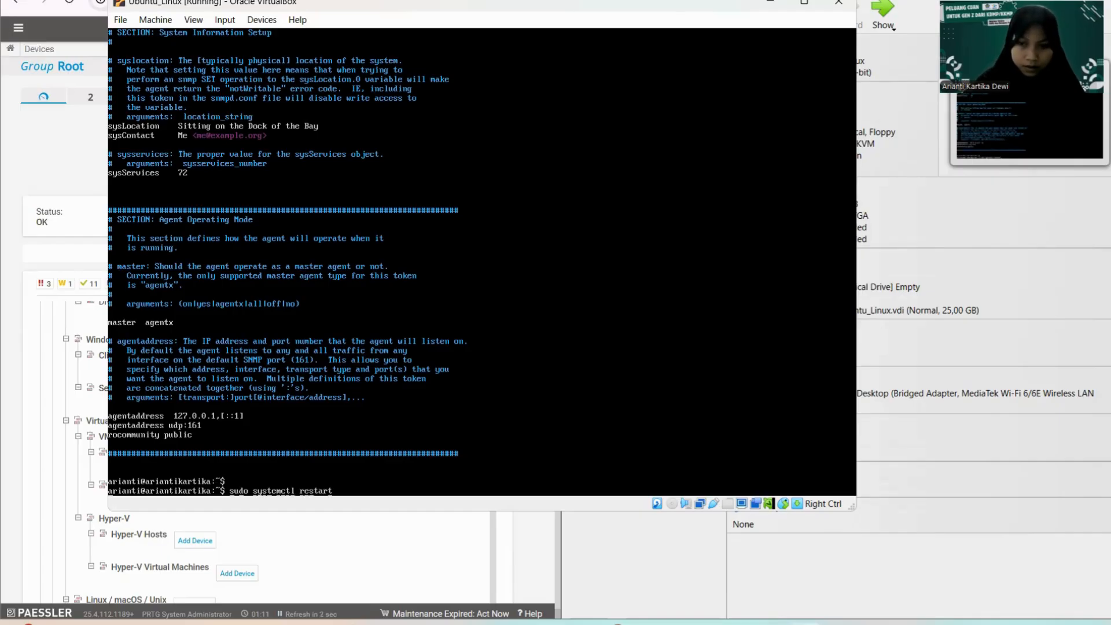
pyautogui.write(' snm')
pyautogui.write('pd')
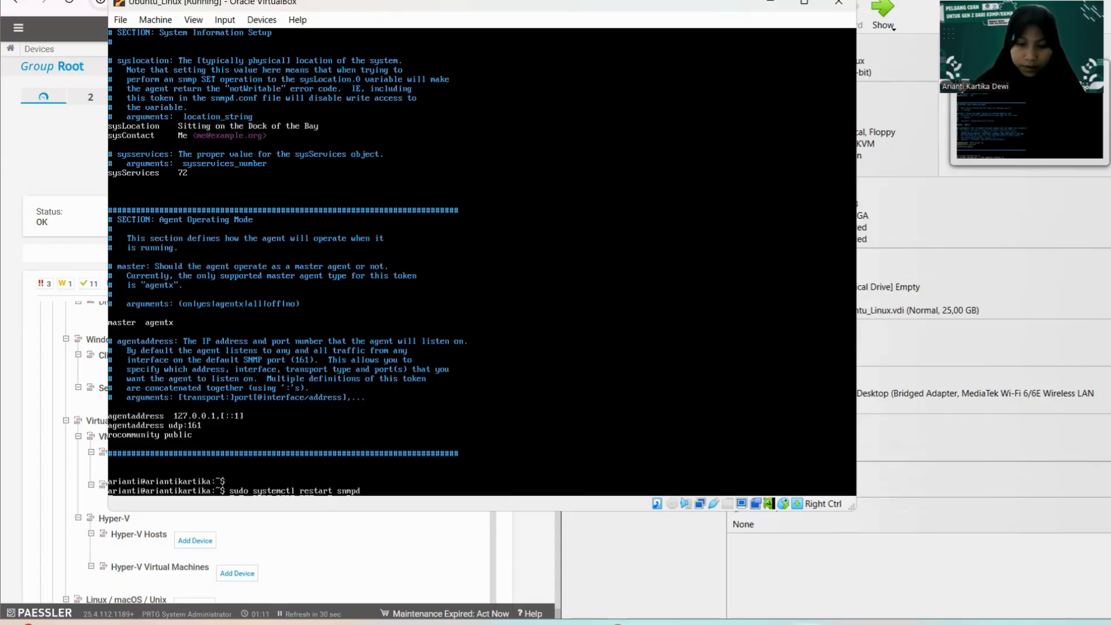
pyautogui.press('Return')
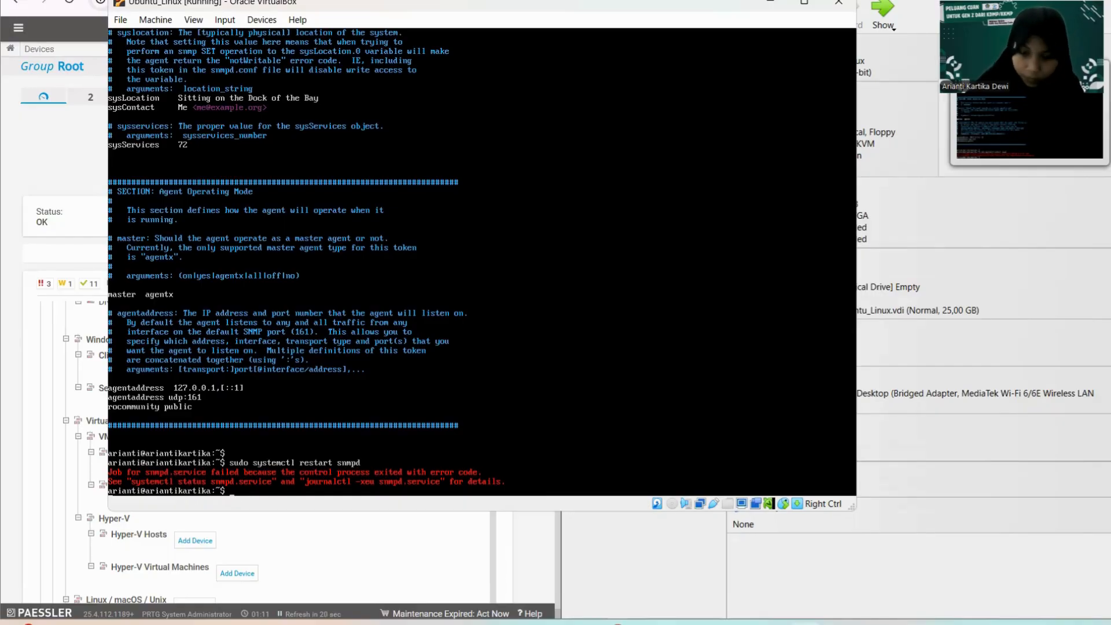
# Step: Allow SNMP traffic through the firewall with the command "sudo ufw allow 161/udp"
pyautogui.press('Up')
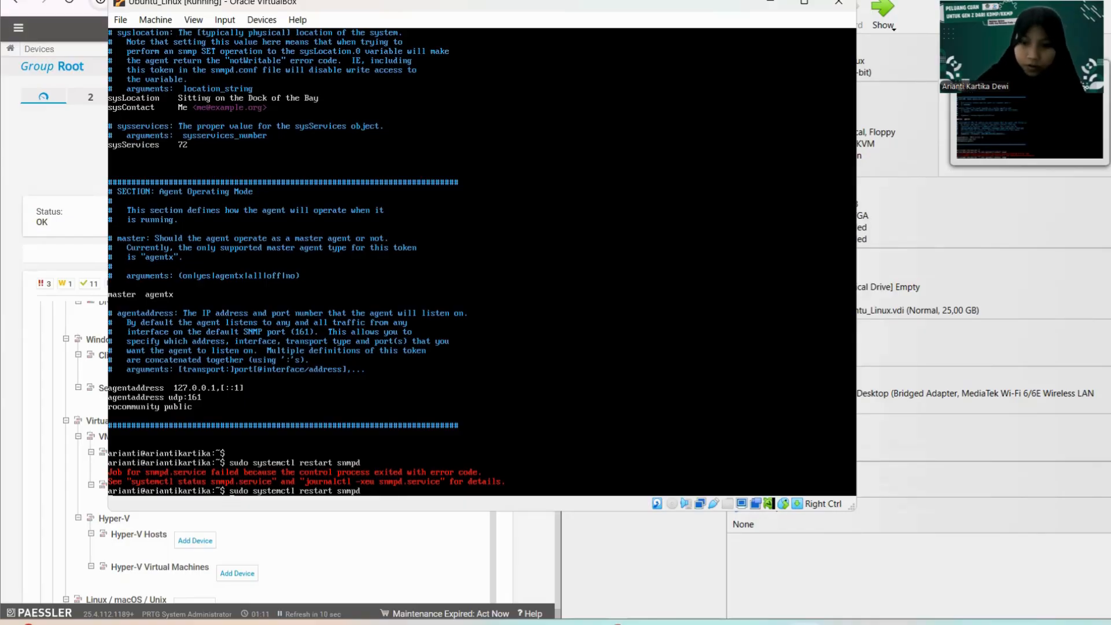
pyautogui.press('BackSpace')
pyautogui.press('BackSpace')
pyautogui.press('BackSpace')
pyautogui.press('BackSpace')
pyautogui.press('BackSpace')
pyautogui.press('BackSpace')
pyautogui.press('BackSpace')
pyautogui.press('BackSpace')
pyautogui.press('BackSpace')
pyautogui.press('BackSpace')
pyautogui.press('BackSpace')
pyautogui.press('BackSpace')
pyautogui.press('BackSpace')
pyautogui.press('BackSpace')
pyautogui.press('BackSpace')
pyautogui.press('BackSpace')
pyautogui.press('BackSpace')
pyautogui.press('BackSpace')
pyautogui.press('BackSpace')
pyautogui.press('BackSpace')
pyautogui.press('BackSpace')
pyautogui.press('BackSpace')
pyautogui.press('BackSpace')
pyautogui.press('BackSpace')
pyautogui.press('BackSpace')
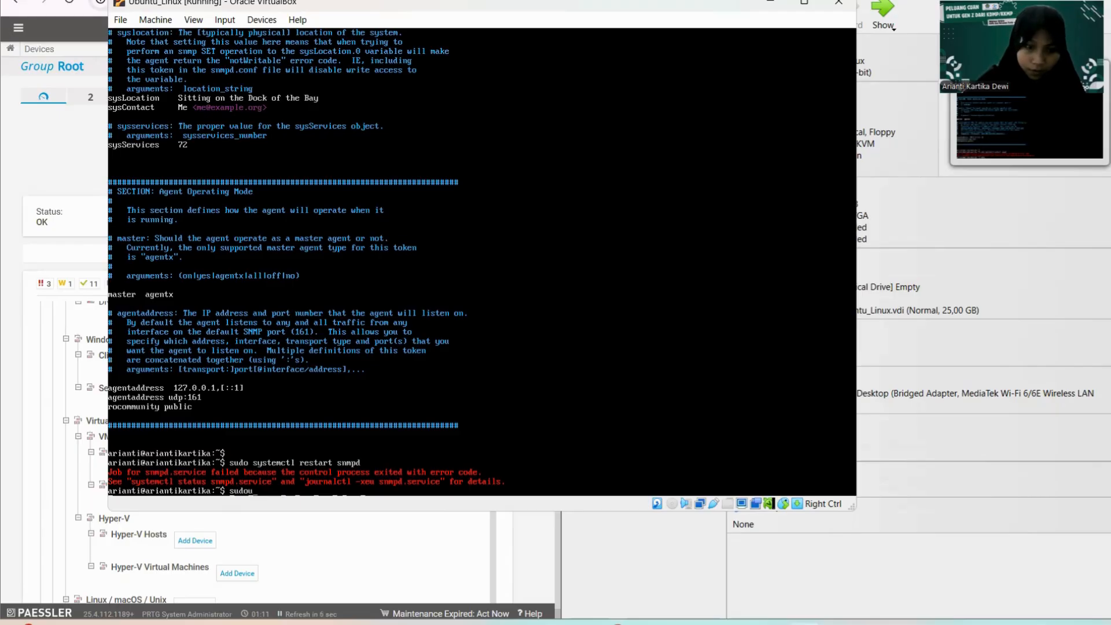
pyautogui.write('ufw')
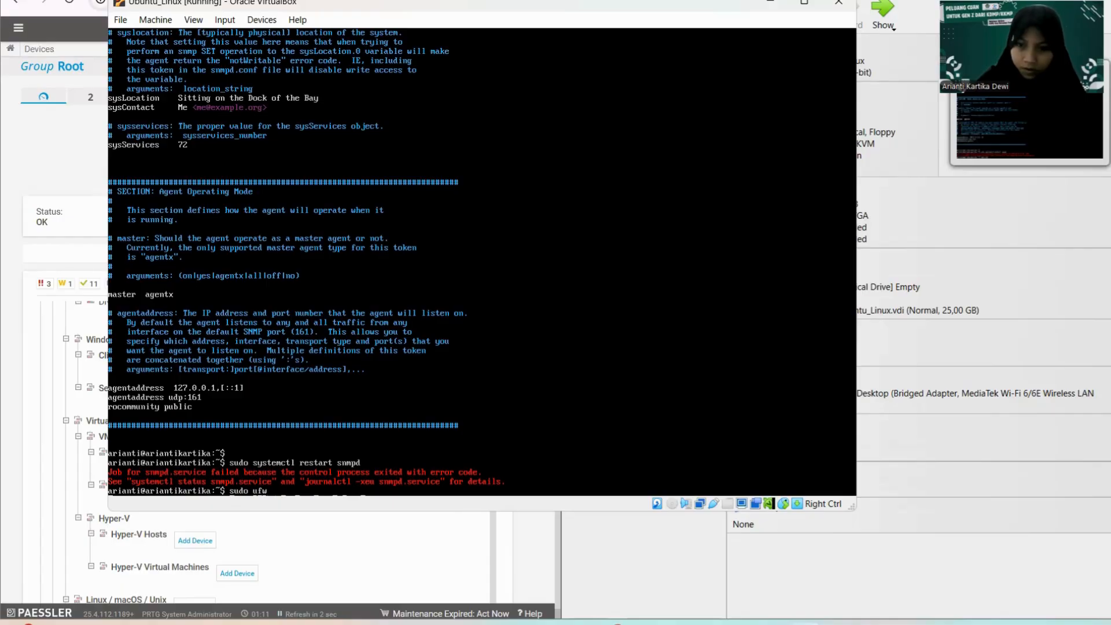
pyautogui.write(' allow')
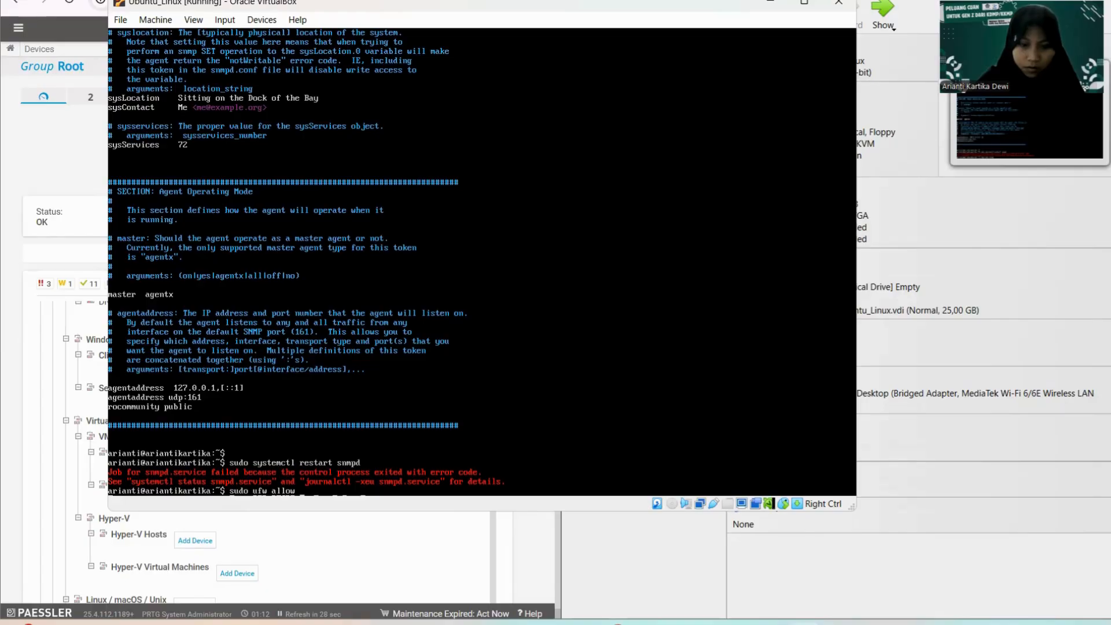
pyautogui.write(' 161')
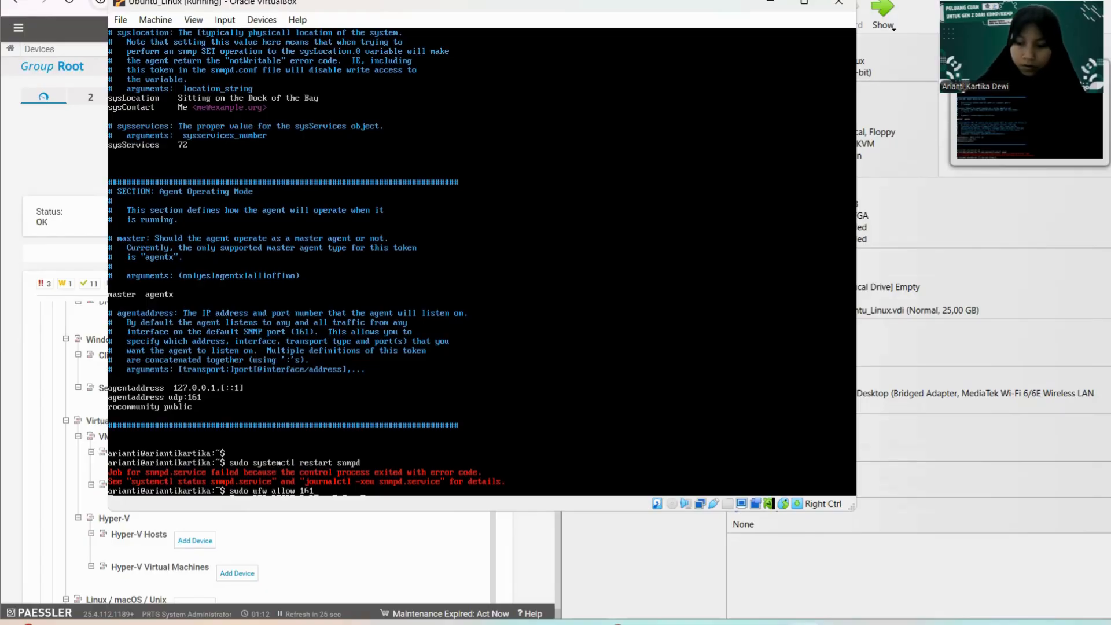
pyautogui.write('/udp')
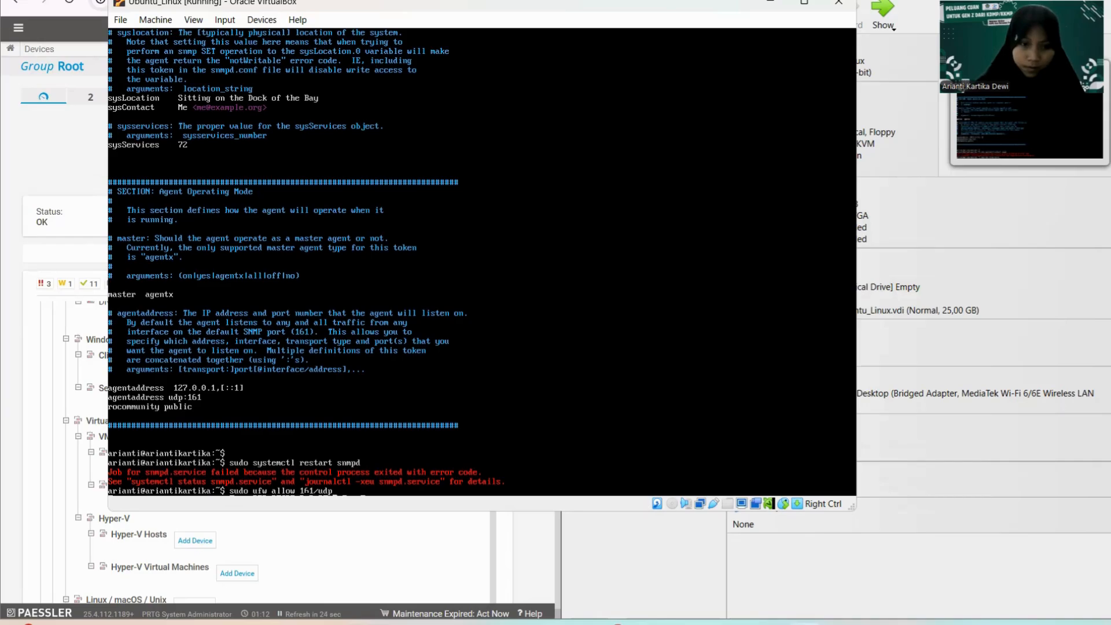
pyautogui.press('Return')
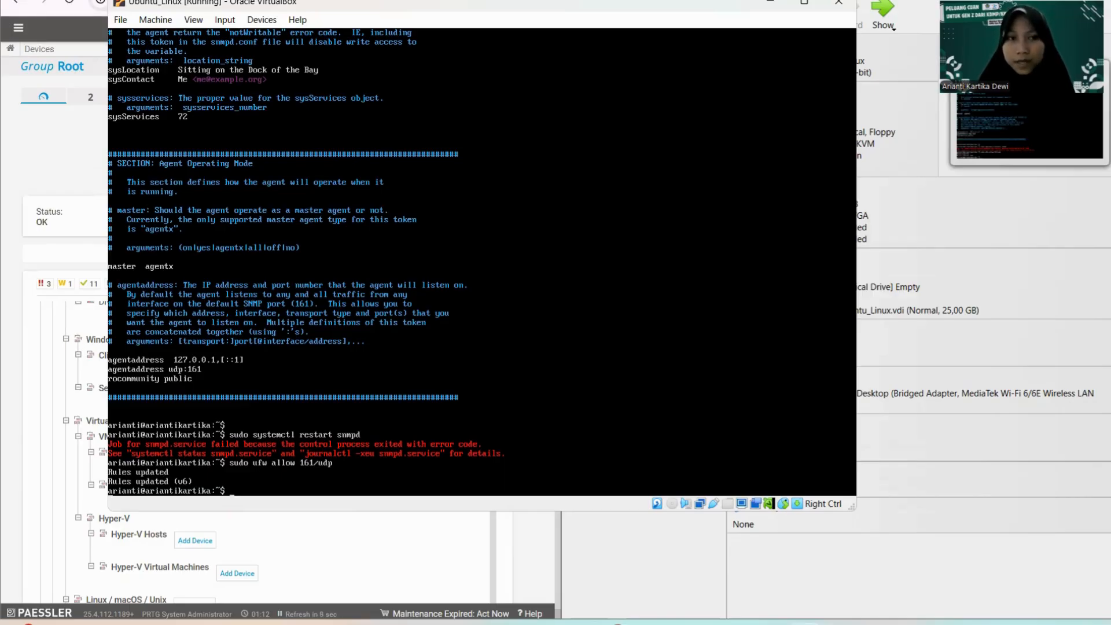
# Step: Switch to PRTG and open the form for adding a new device to the Local Probe
pyautogui.click(48, 132)
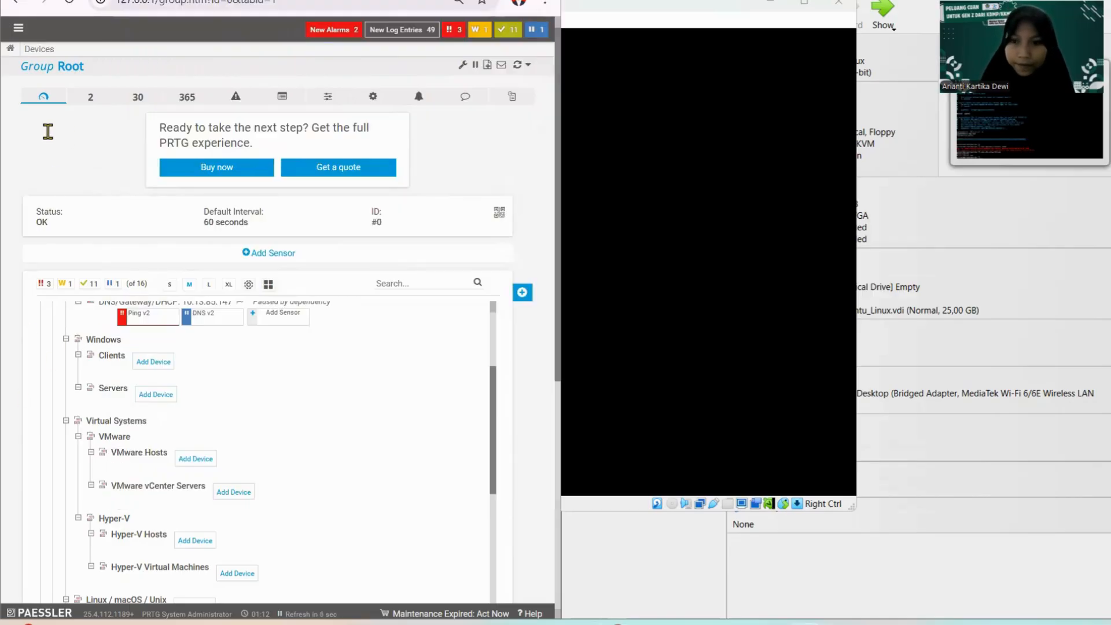
pyautogui.scroll(-2, 79, 294)
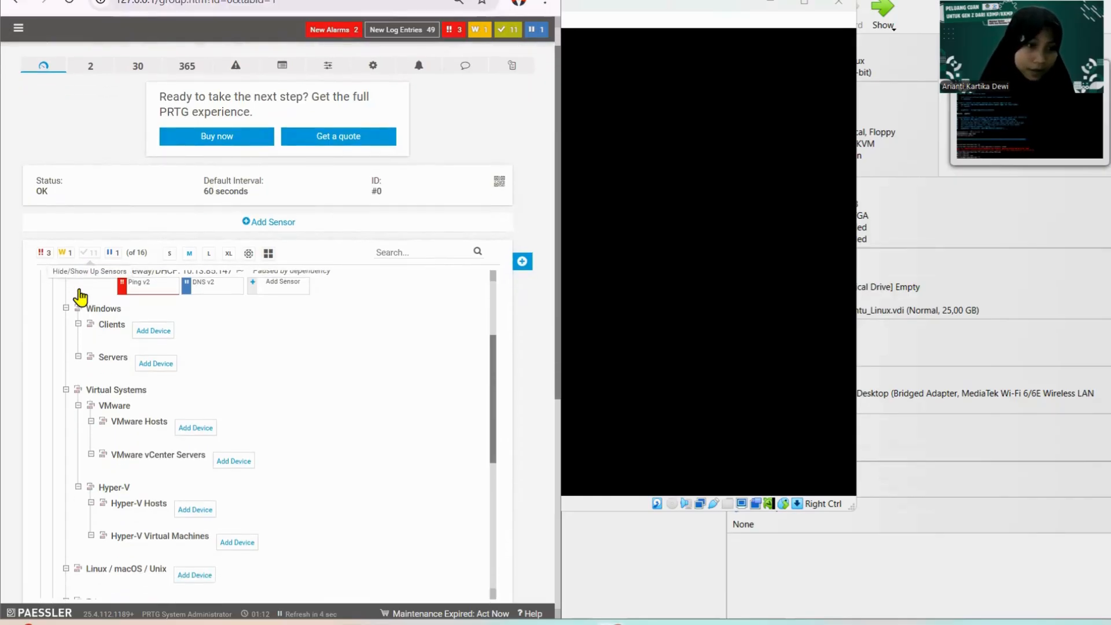
pyautogui.scroll(-1, 81, 294)
pyautogui.scroll(1, 81, 294)
pyautogui.scroll(-1, 81, 294)
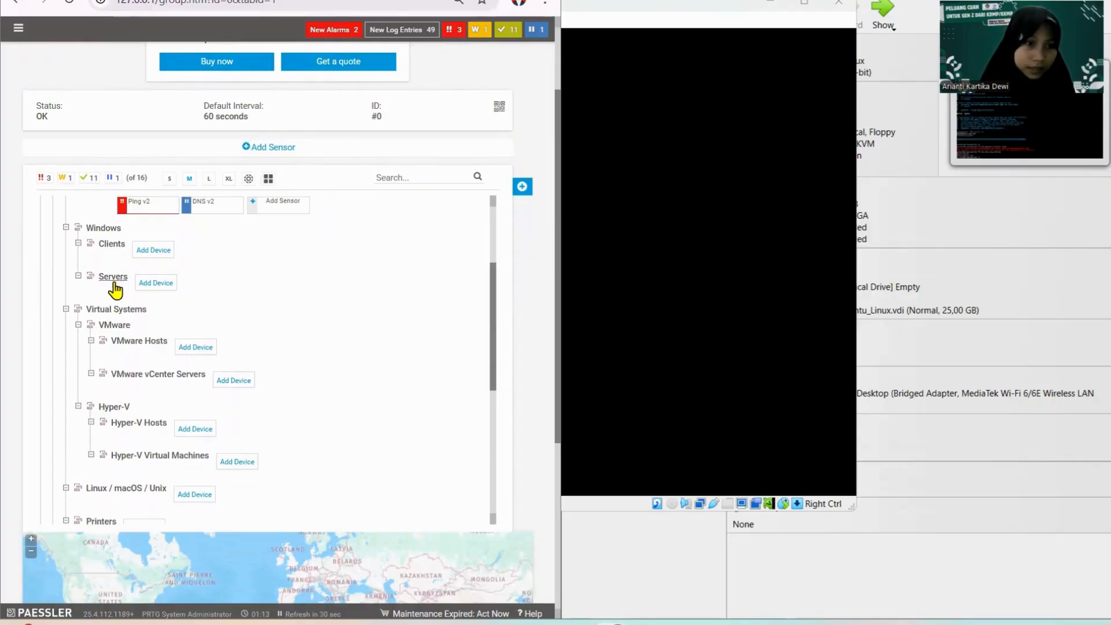
pyautogui.scroll(2, 136, 185)
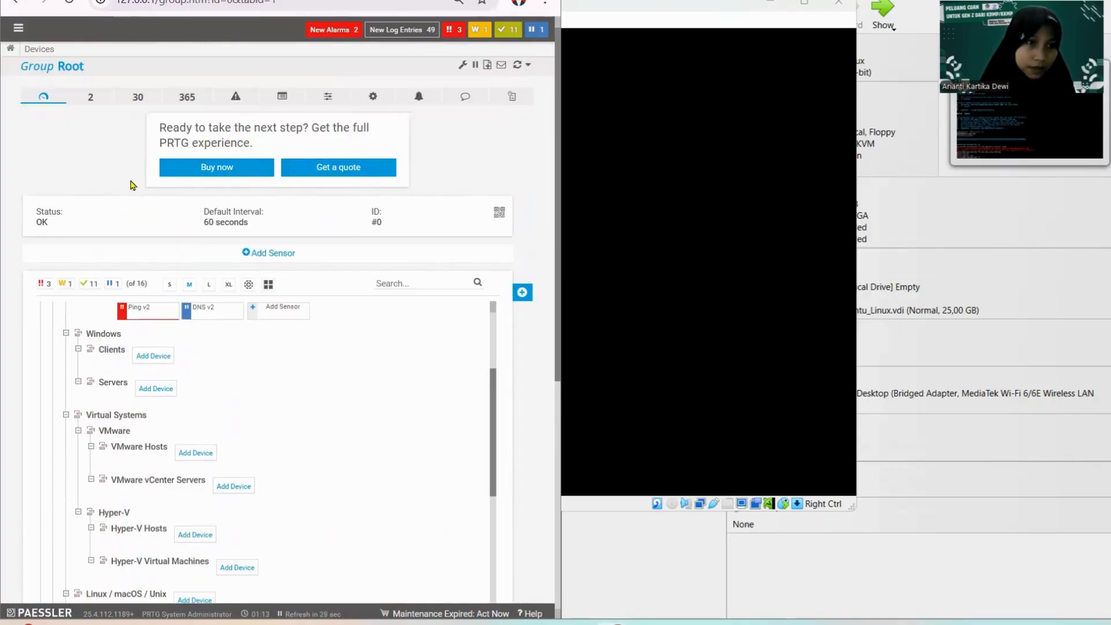
pyautogui.scroll(-1, 84, 283)
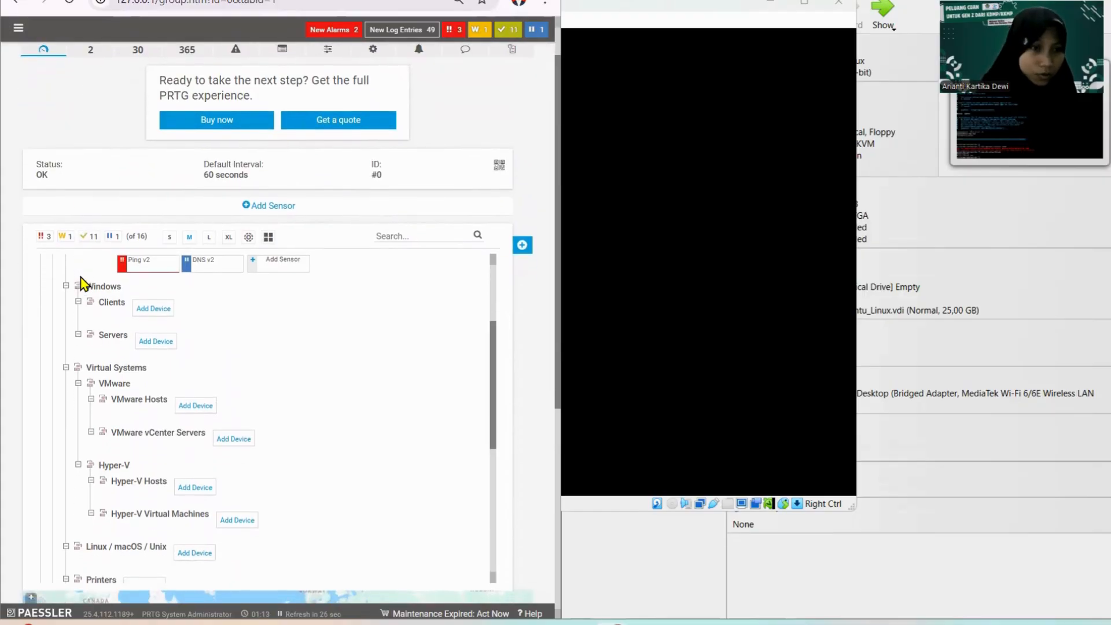
pyautogui.scroll(3, 86, 295)
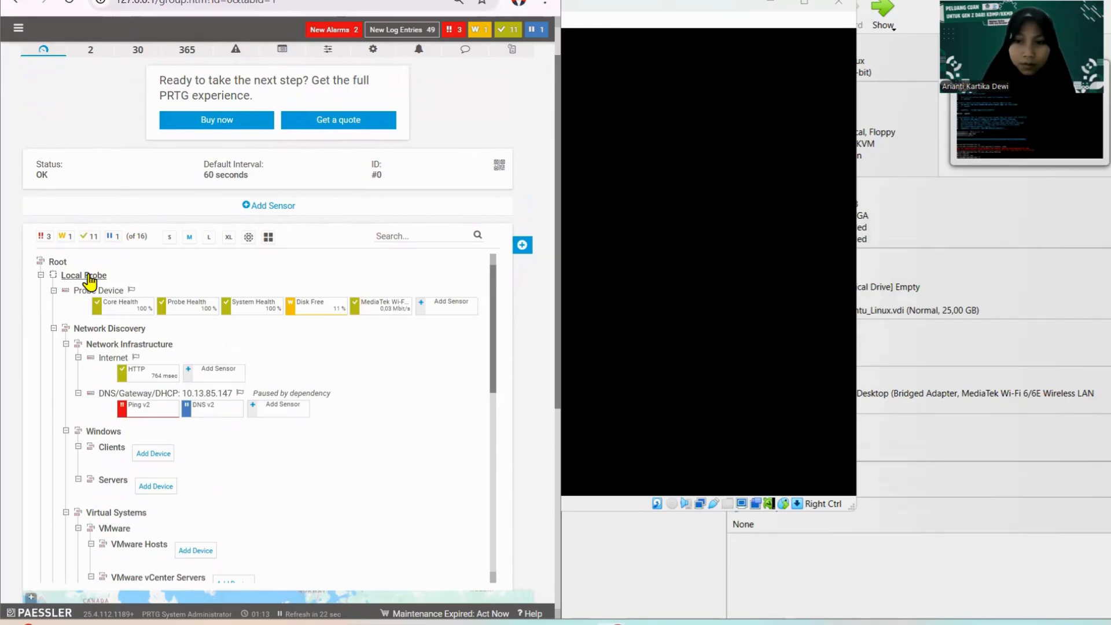
pyautogui.rightClick(89, 280)
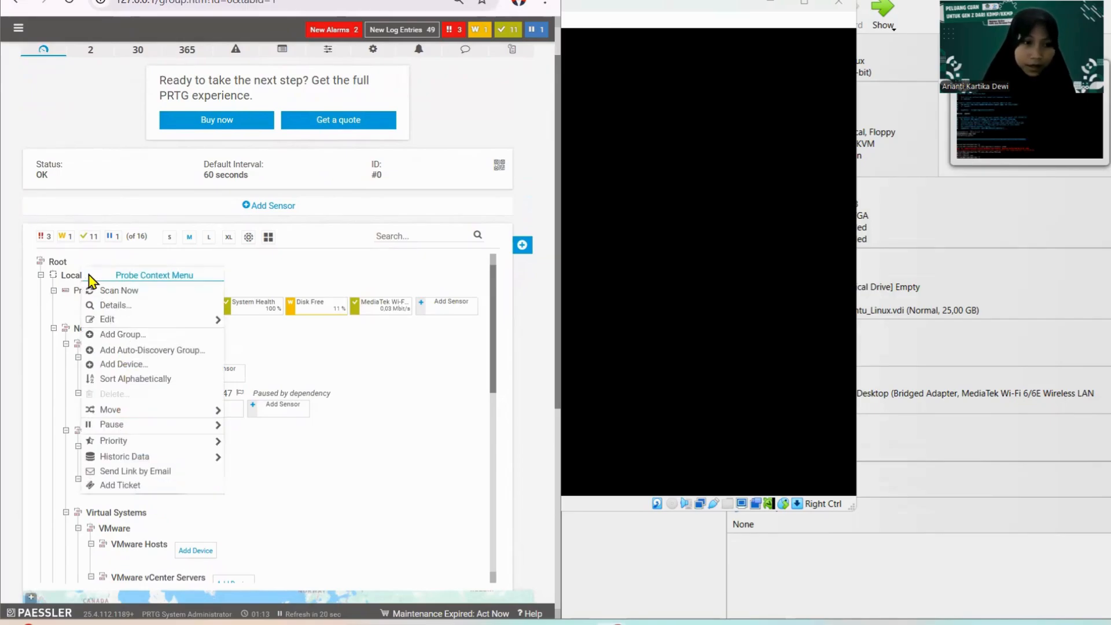
pyautogui.click(122, 366)
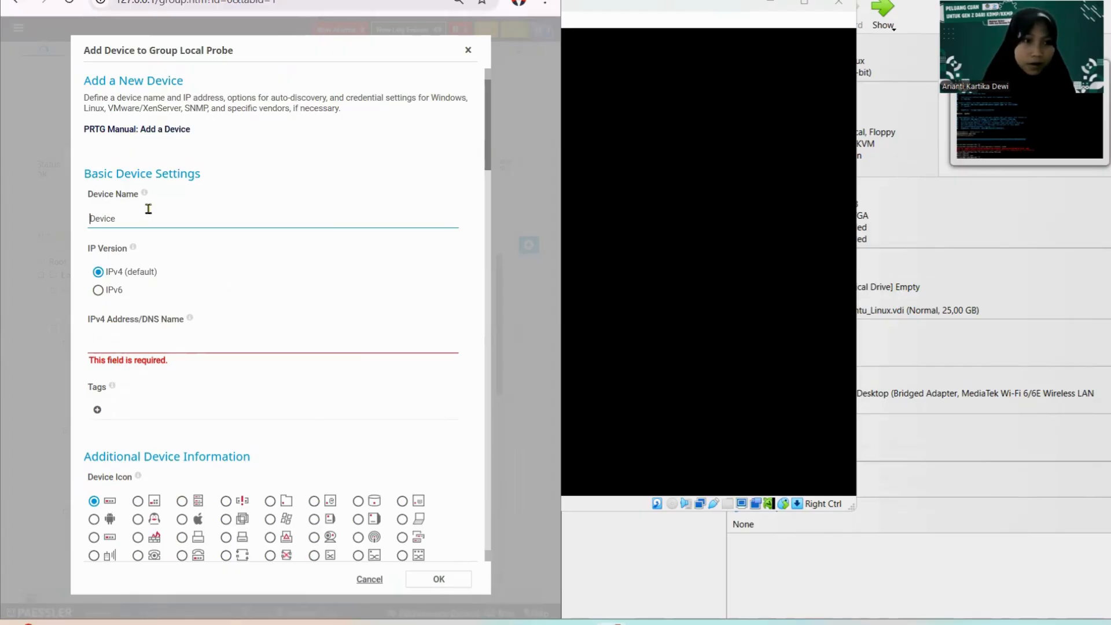
# Step: Name the new device "LinuxUbuntu" and try to submit the form without an IPv4 address
pyautogui.doubleClick(134, 220)
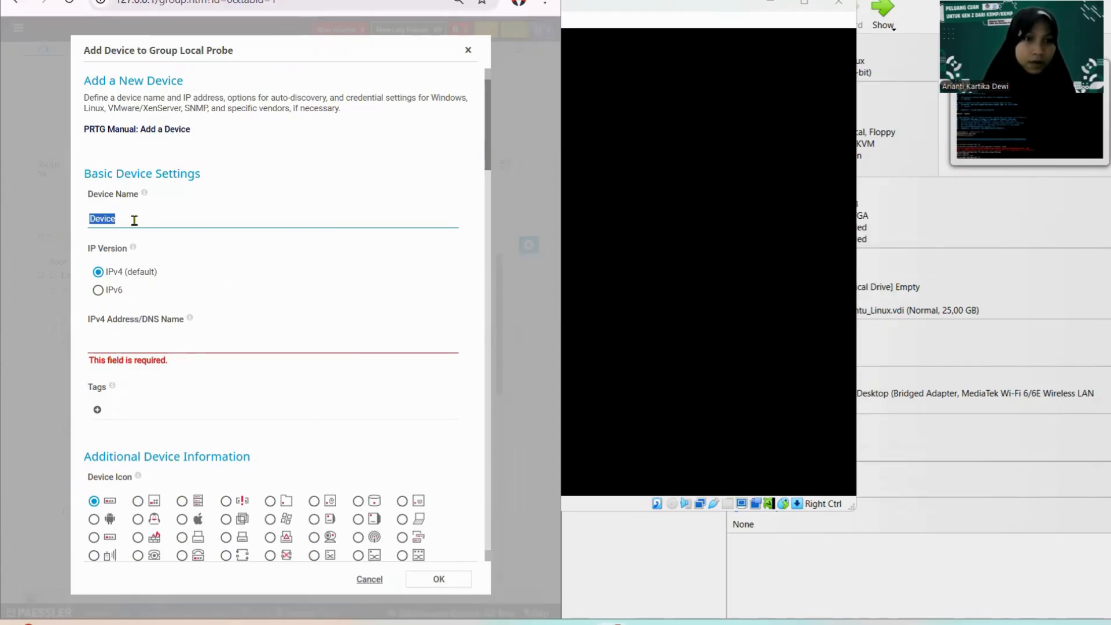
pyautogui.press('capslock')
pyautogui.write('U')
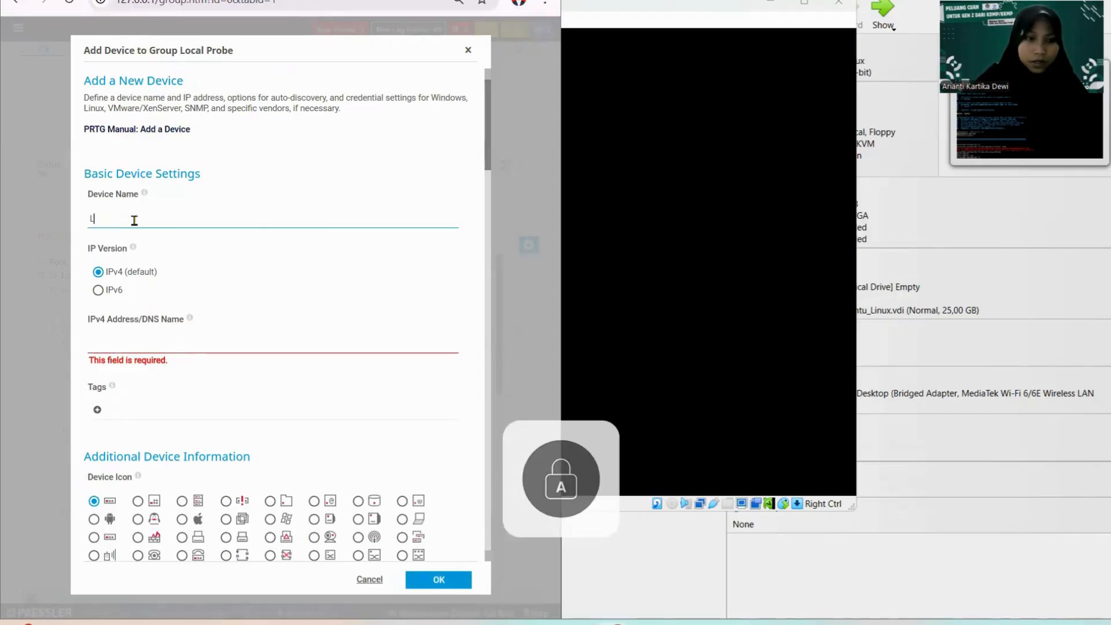
pyautogui.press('capslock')
pyautogui.write('inux')
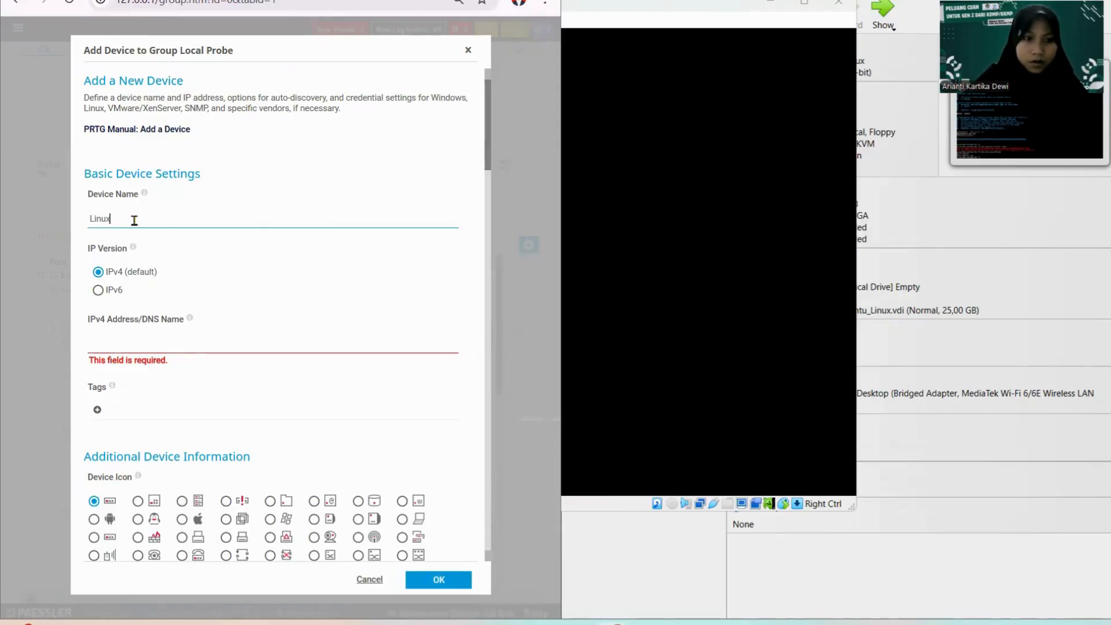
pyautogui.press('capslock')
pyautogui.write('U')
pyautogui.press('capslock')
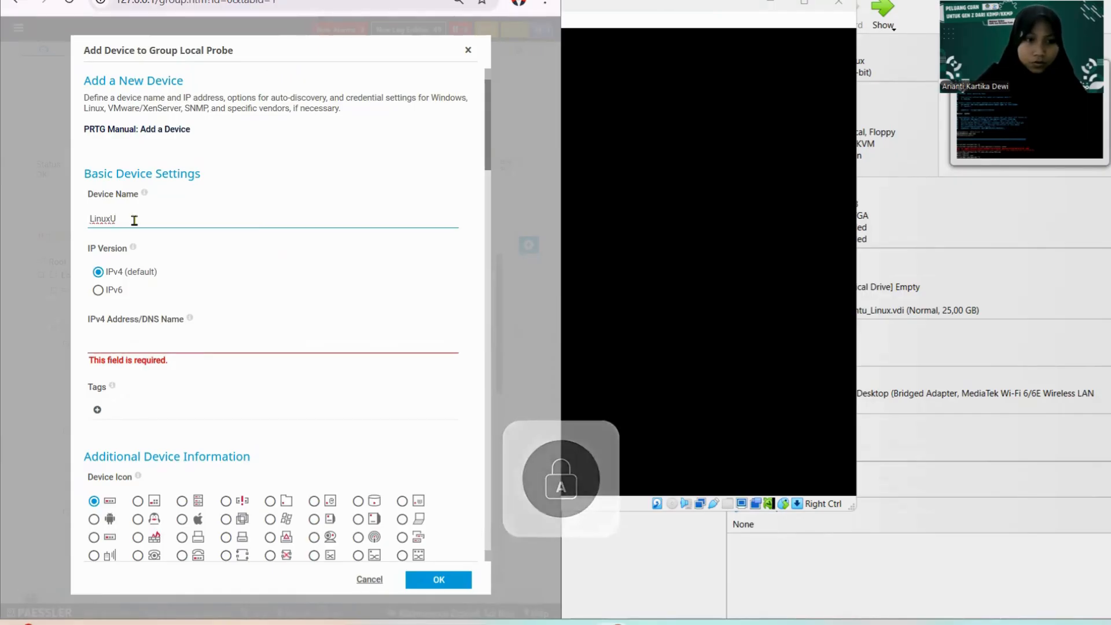
pyautogui.write('buntu')
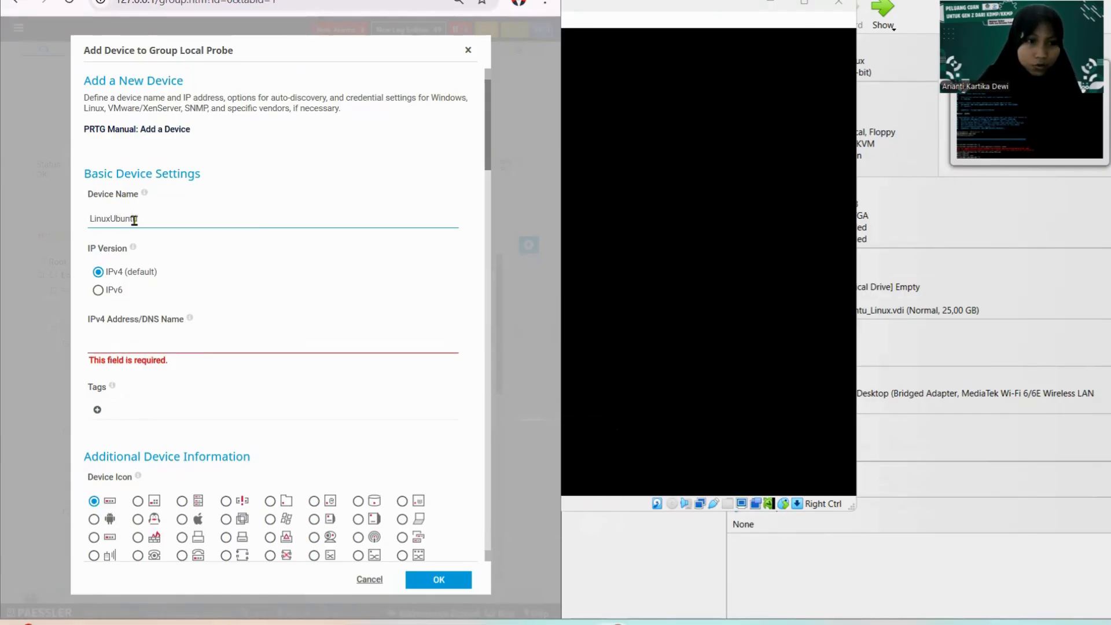
pyautogui.scroll(-3, 337, 441)
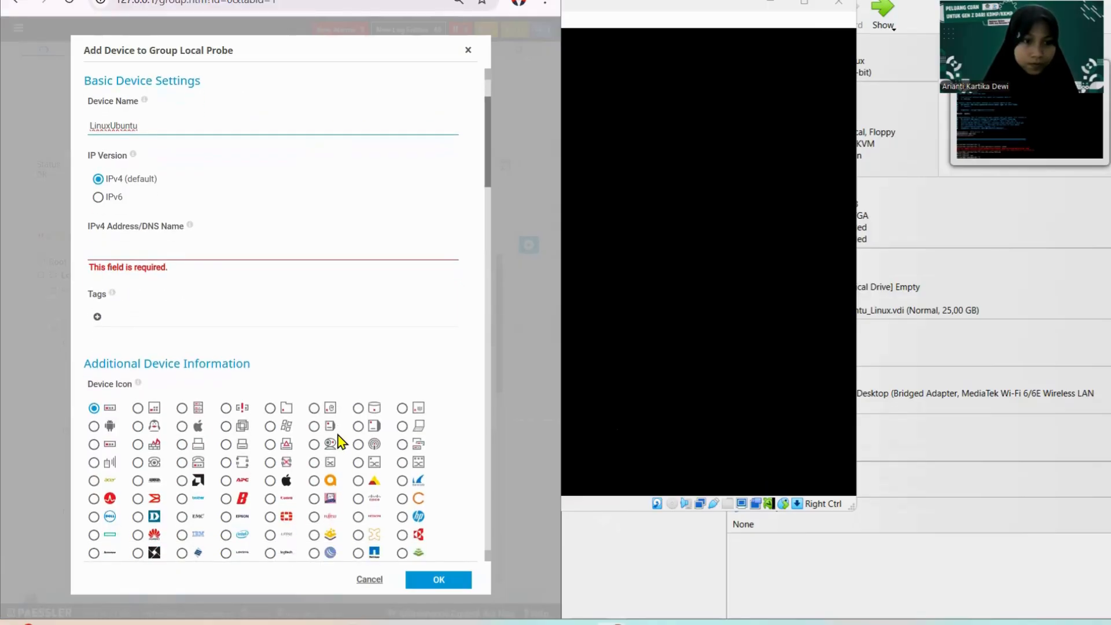
pyautogui.click(440, 582)
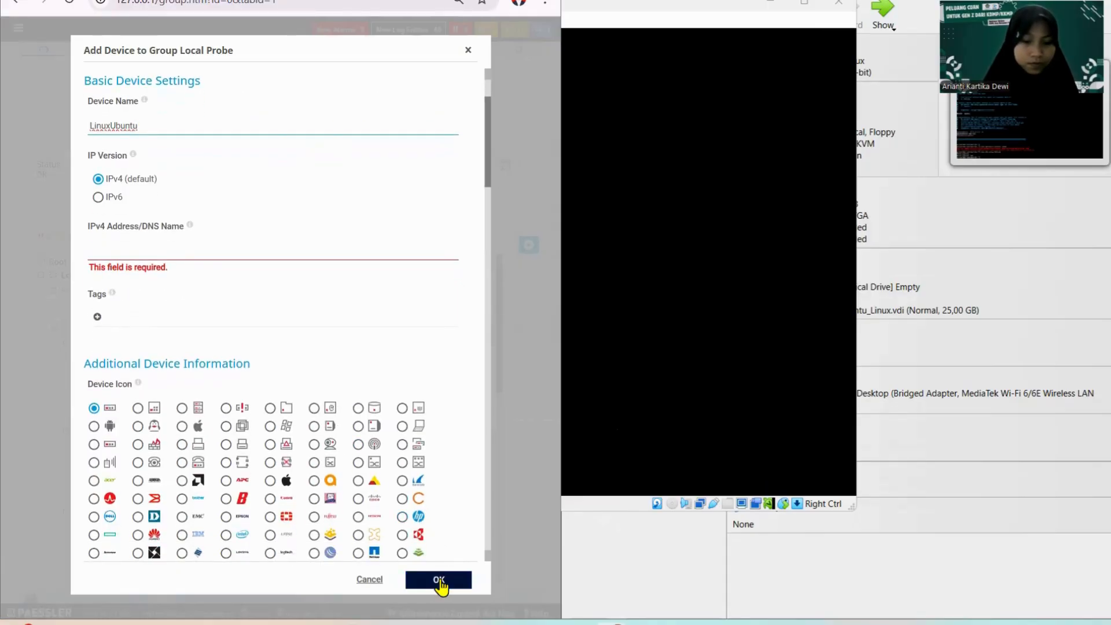
pyautogui.click(439, 581)
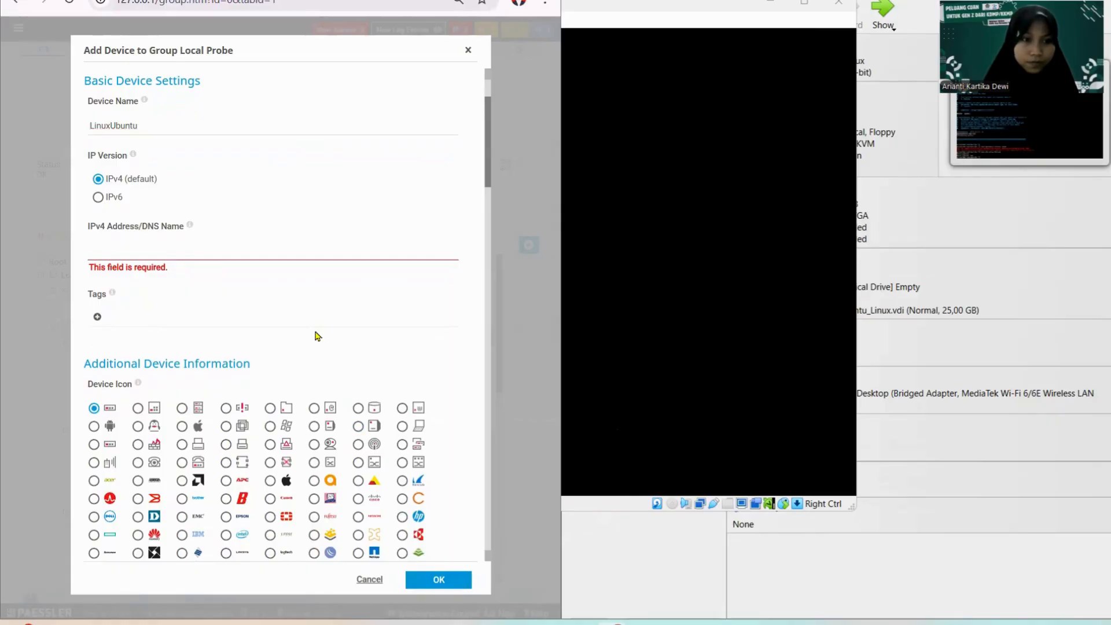
# Step: Set the device's IPv4 address to 192.168.11.194 and submit the form to add it to the Local Probe
pyautogui.scroll(-1, 186, 276)
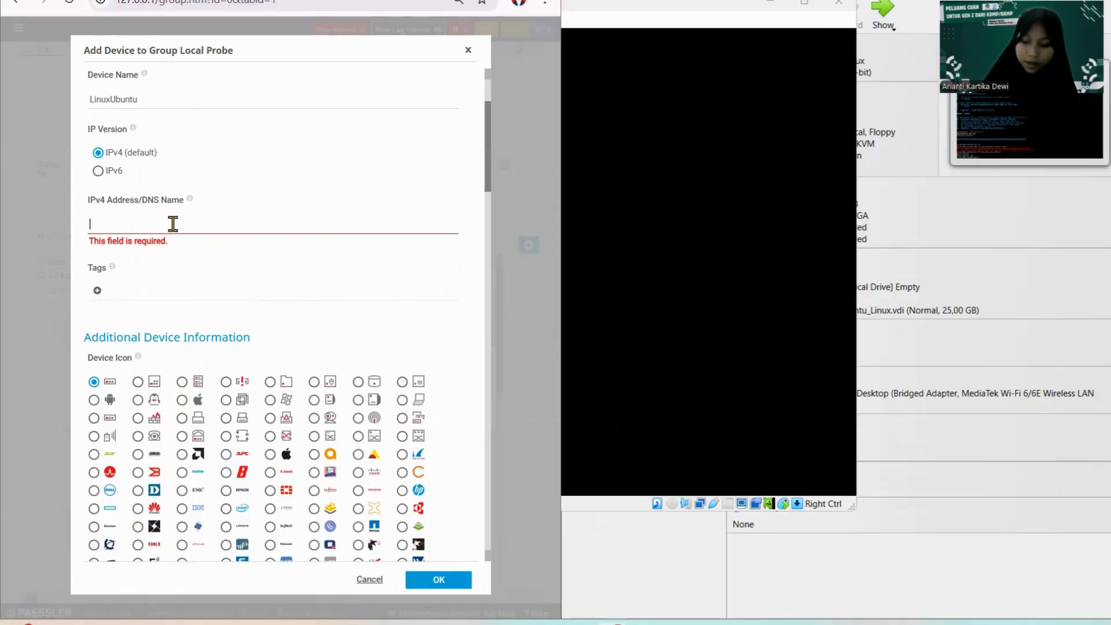
pyautogui.write('192')
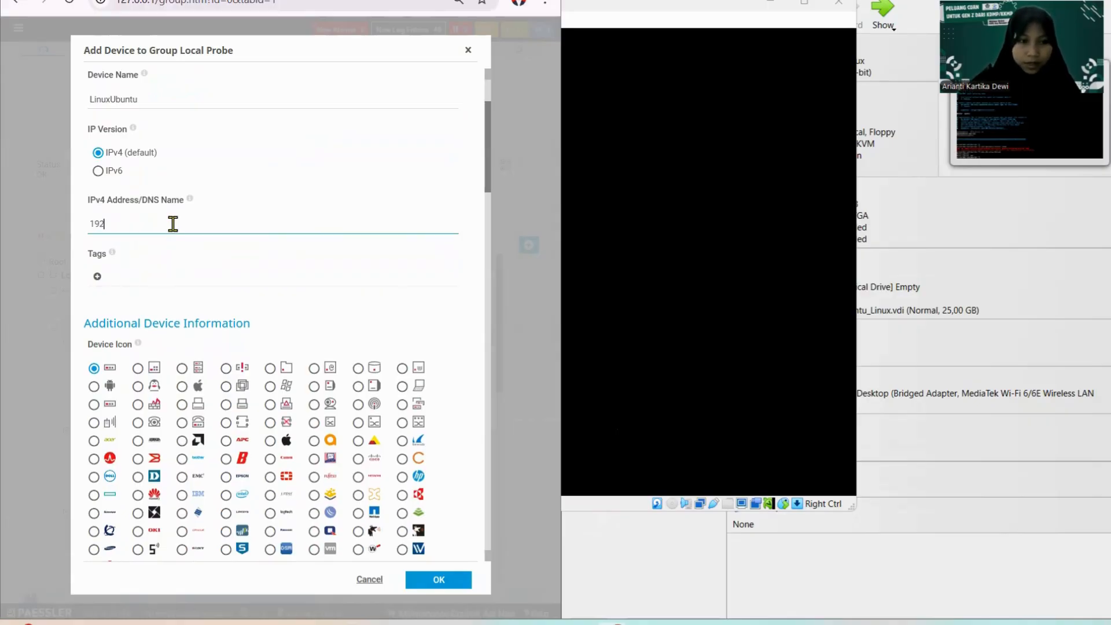
pyautogui.write('.168')
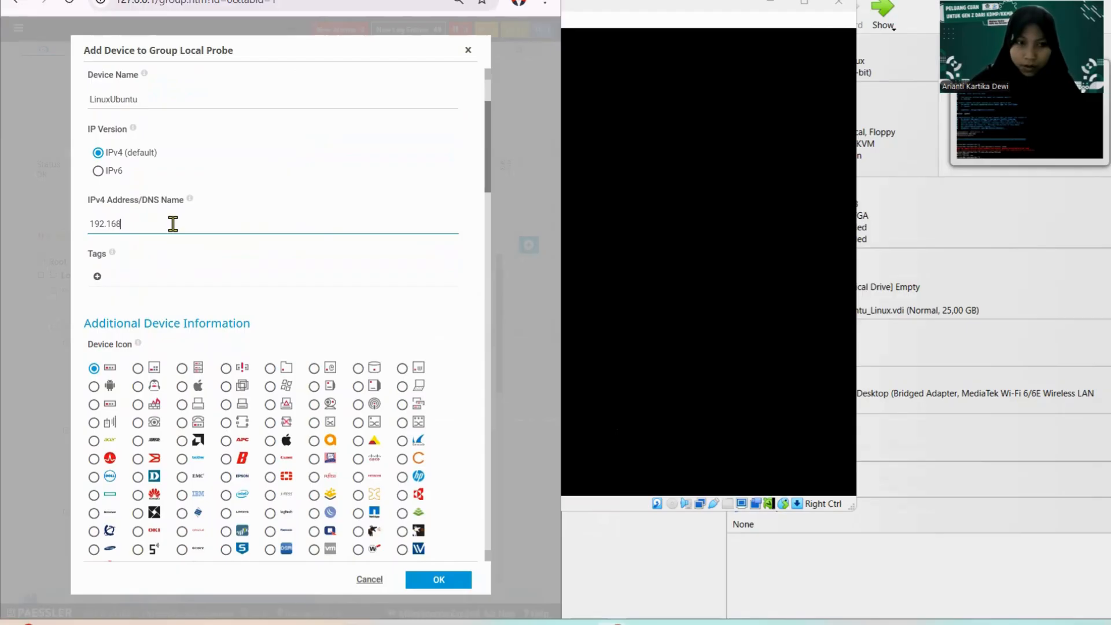
pyautogui.write('.11')
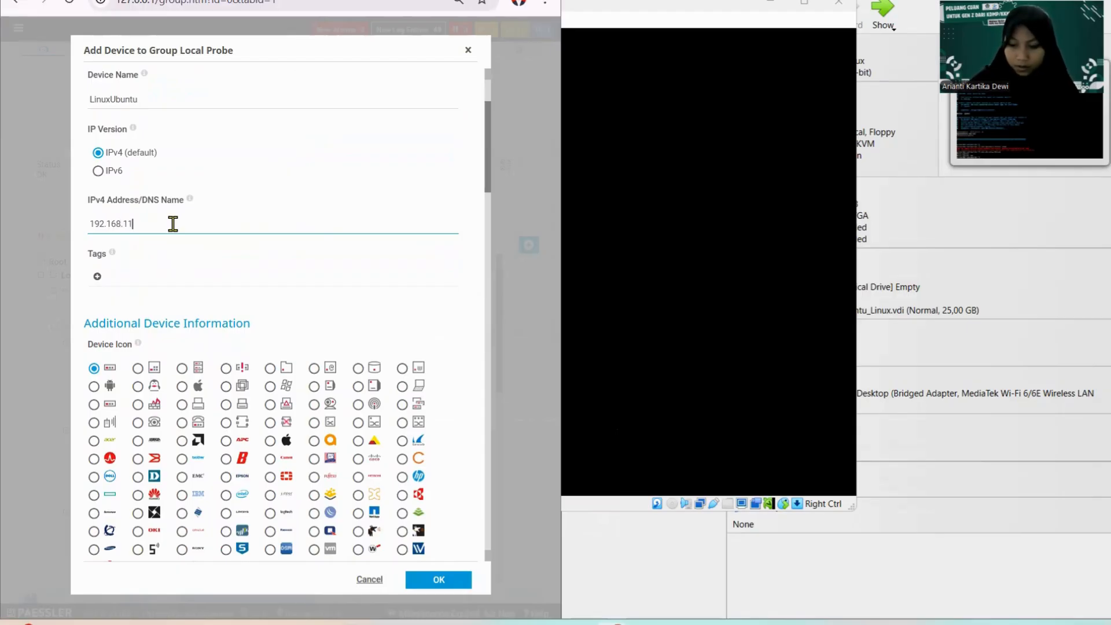
pyautogui.write('.194')
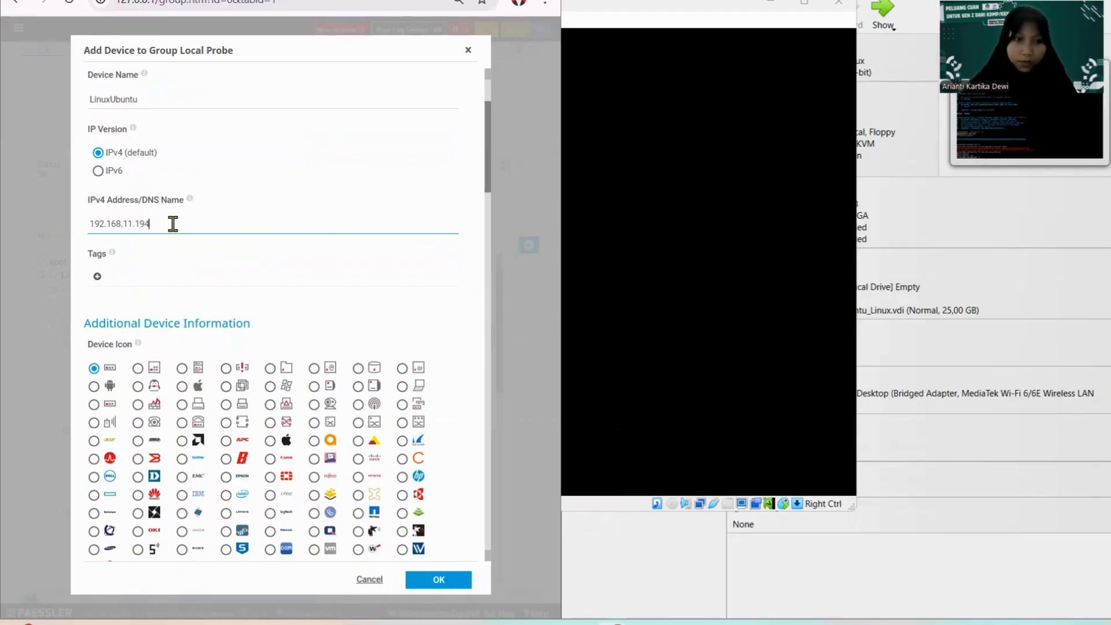
pyautogui.click(429, 580)
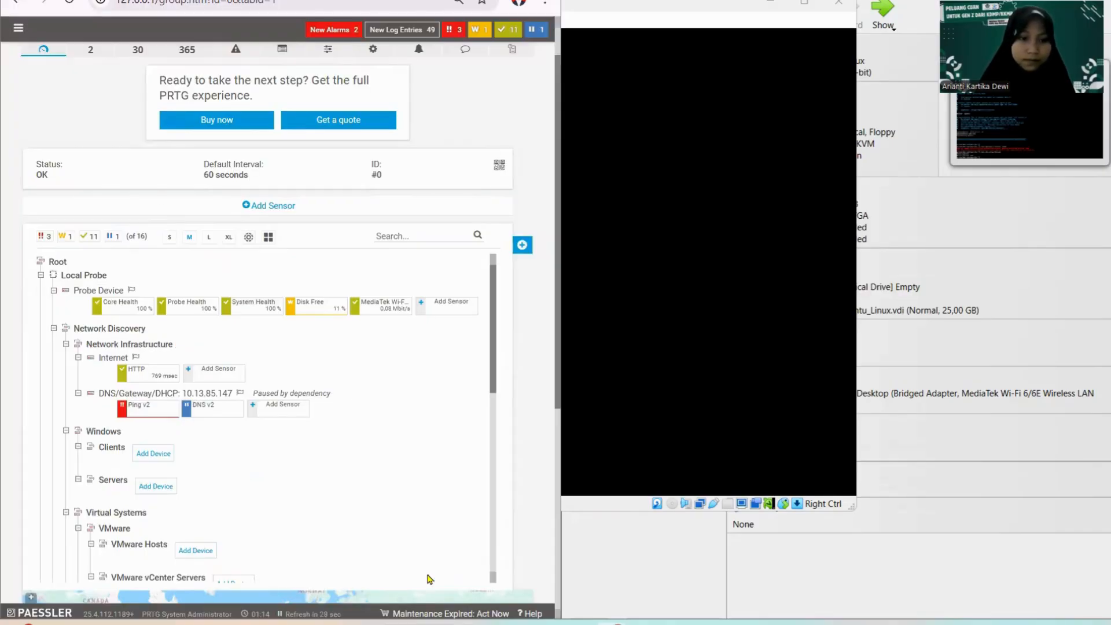
# Step: Run auto-discovery on the LinuxUbuntu device in the device tree
pyautogui.scroll(-8, 382, 459)
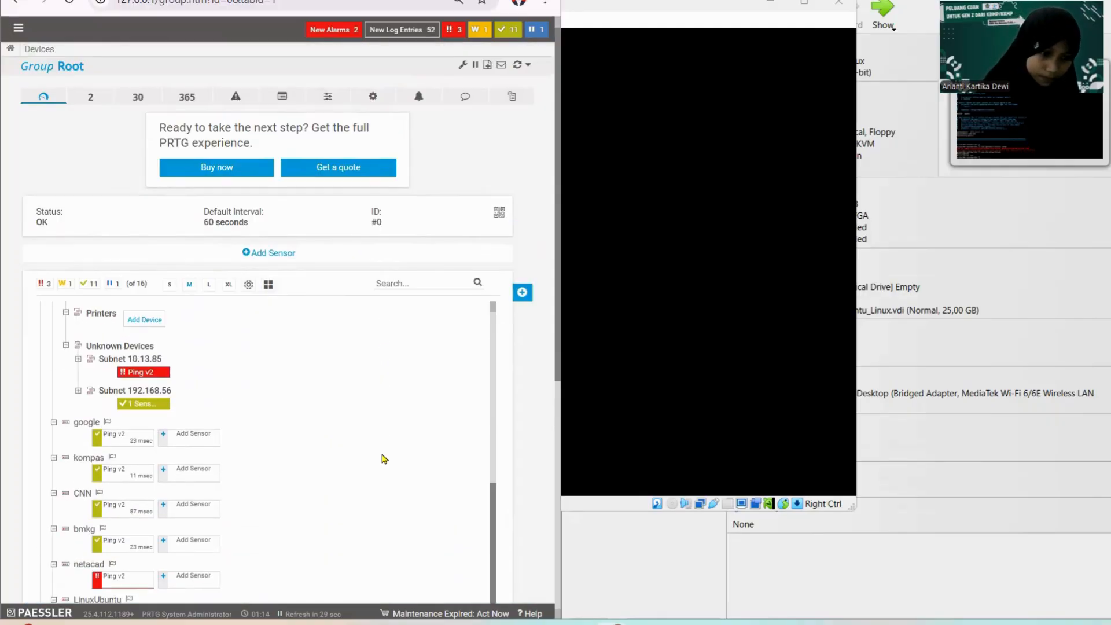
pyautogui.scroll(-2, 382, 459)
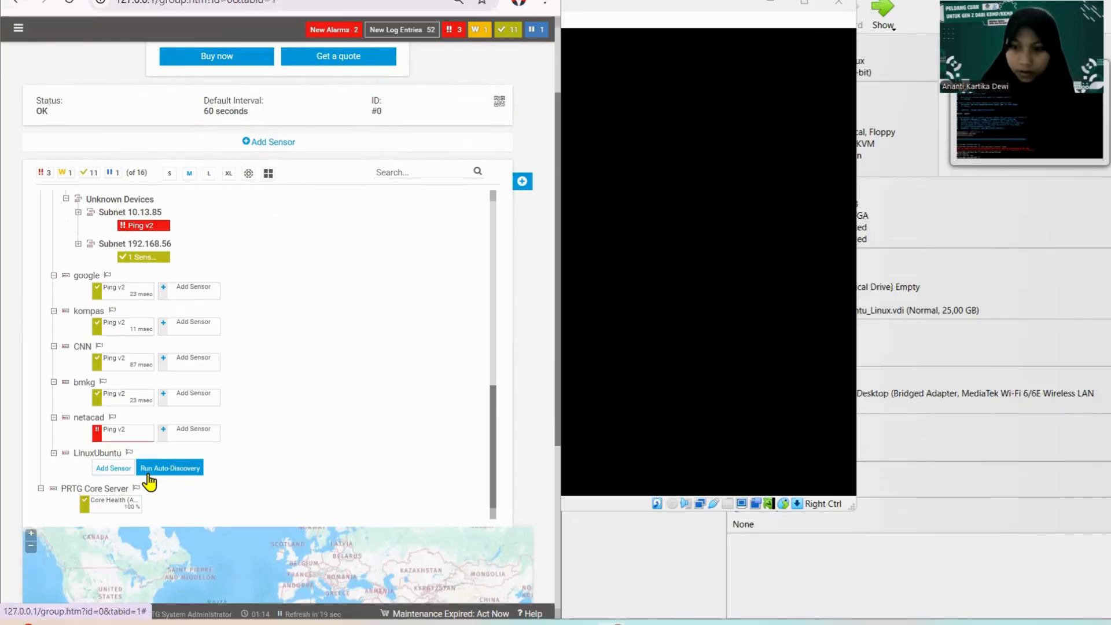
pyautogui.scroll(-1, 150, 481)
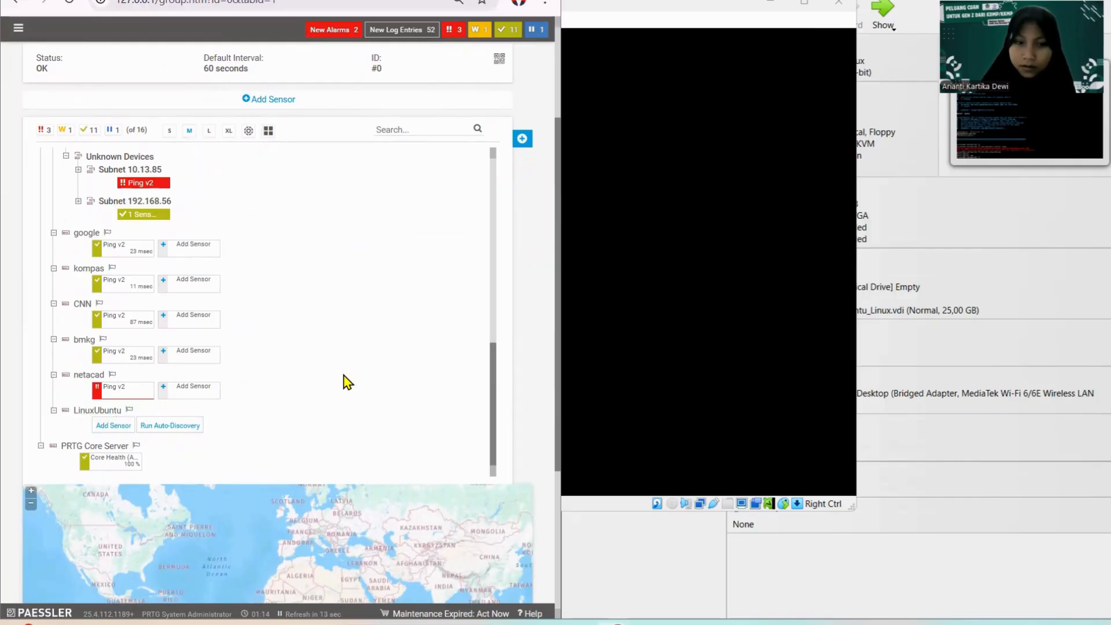
pyautogui.scroll(-1, 347, 382)
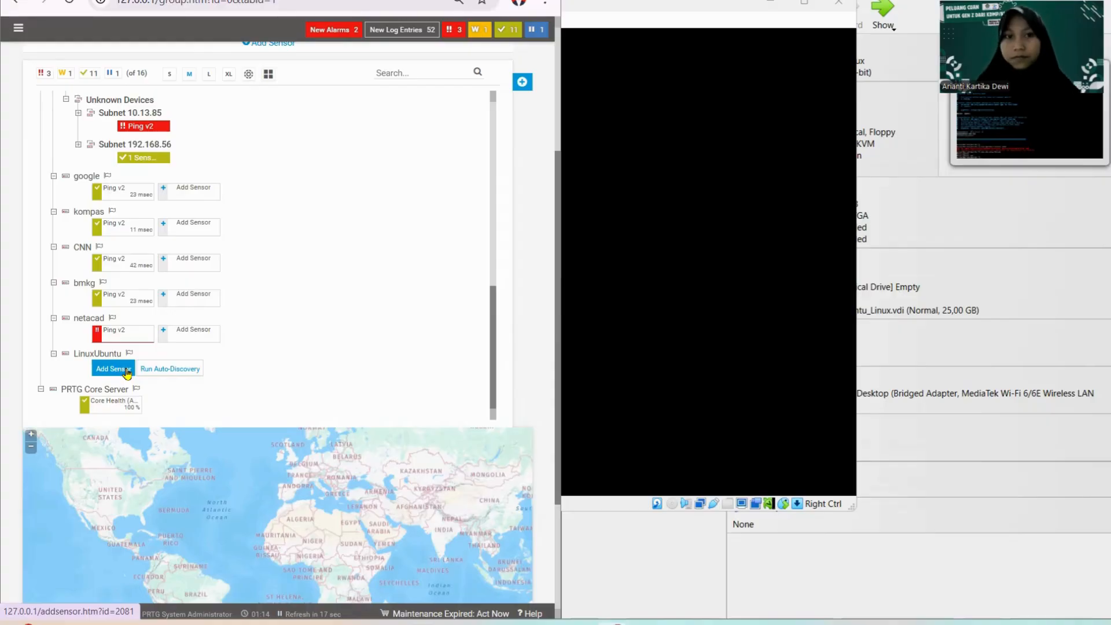
pyautogui.click(168, 369)
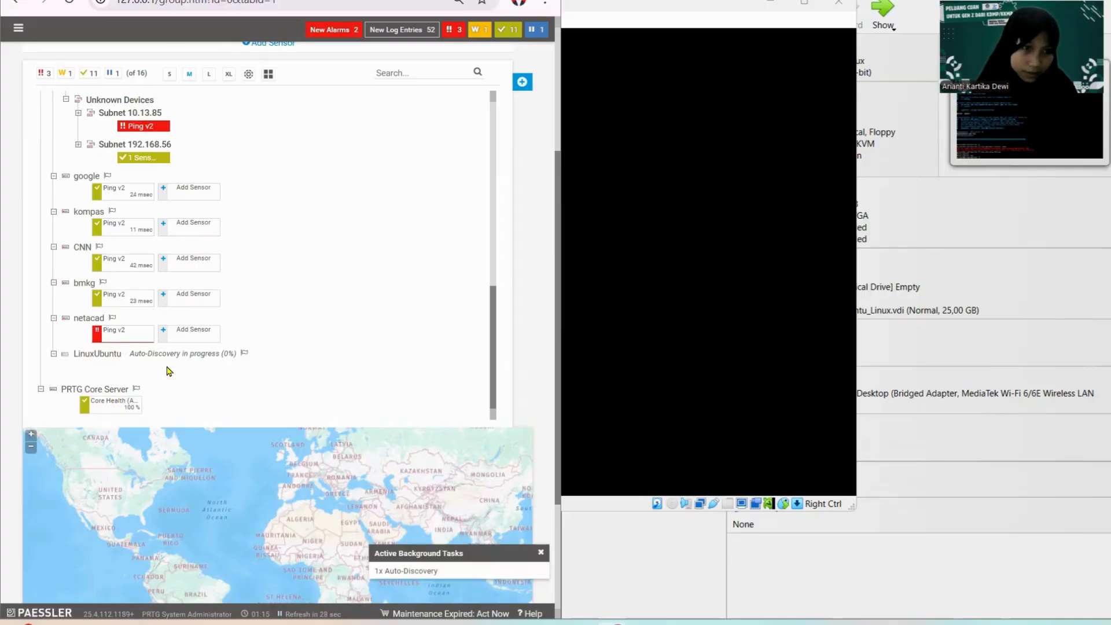
# Step: Open the LinuxUbuntu device page, examine its status details and sensor list, and return to the device tree
pyautogui.scroll(-1, 168, 371)
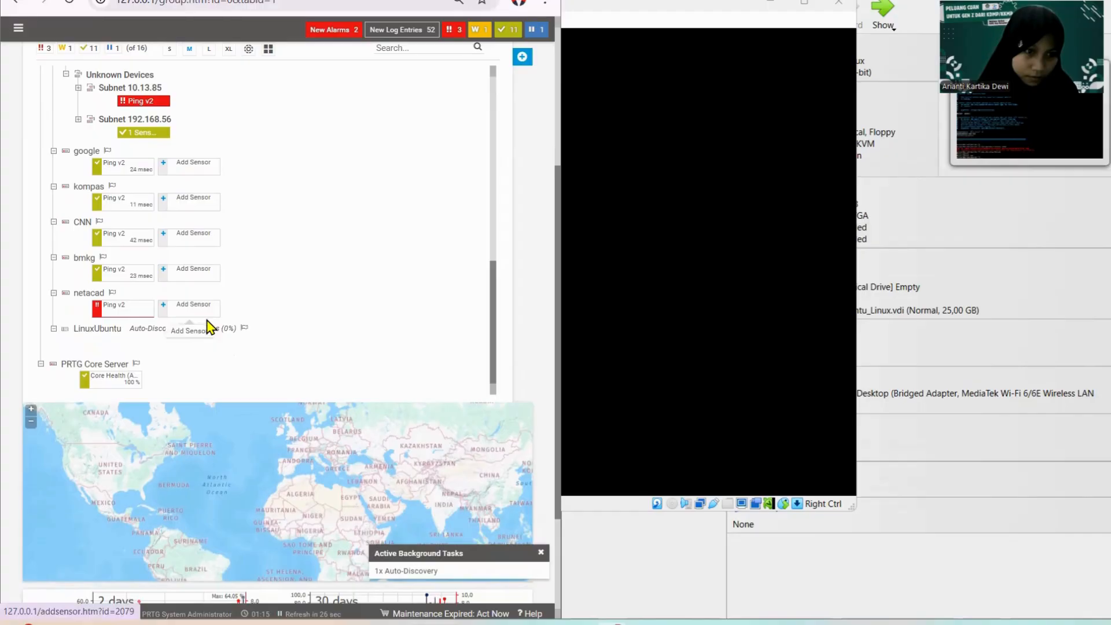
pyautogui.click(109, 329)
pyautogui.scroll(-2, 108, 333)
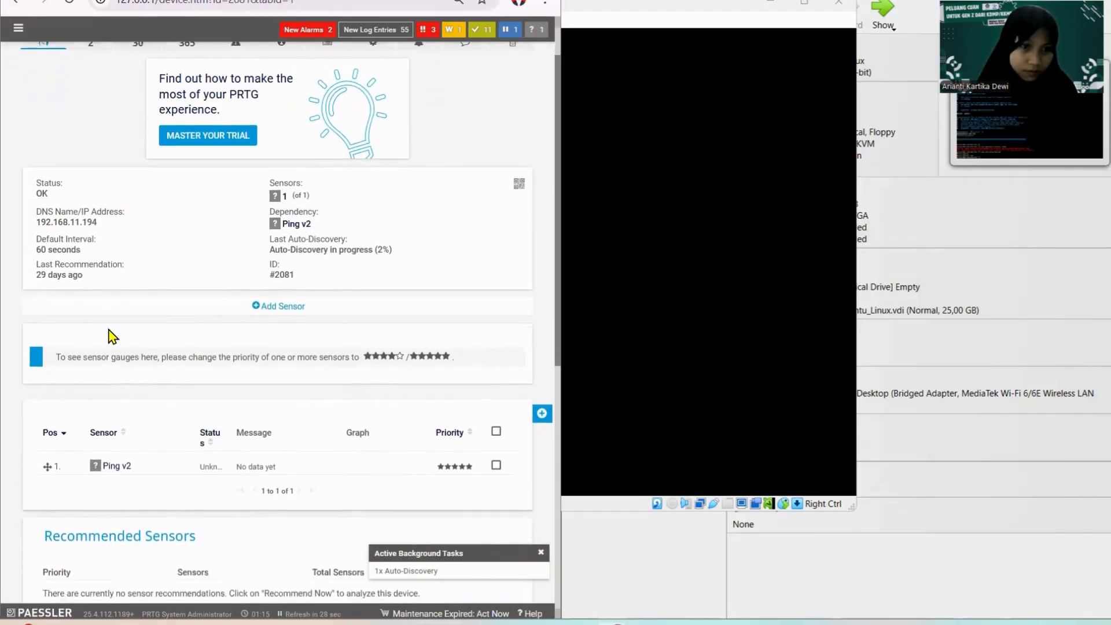
pyautogui.scroll(-1, 109, 330)
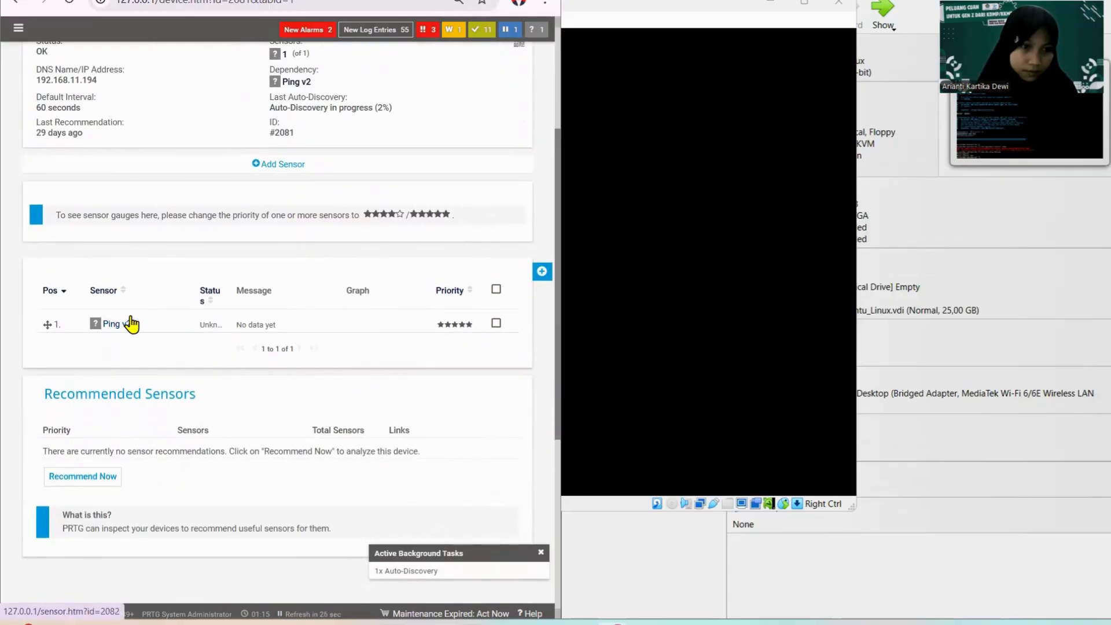
pyautogui.scroll(3, 146, 358)
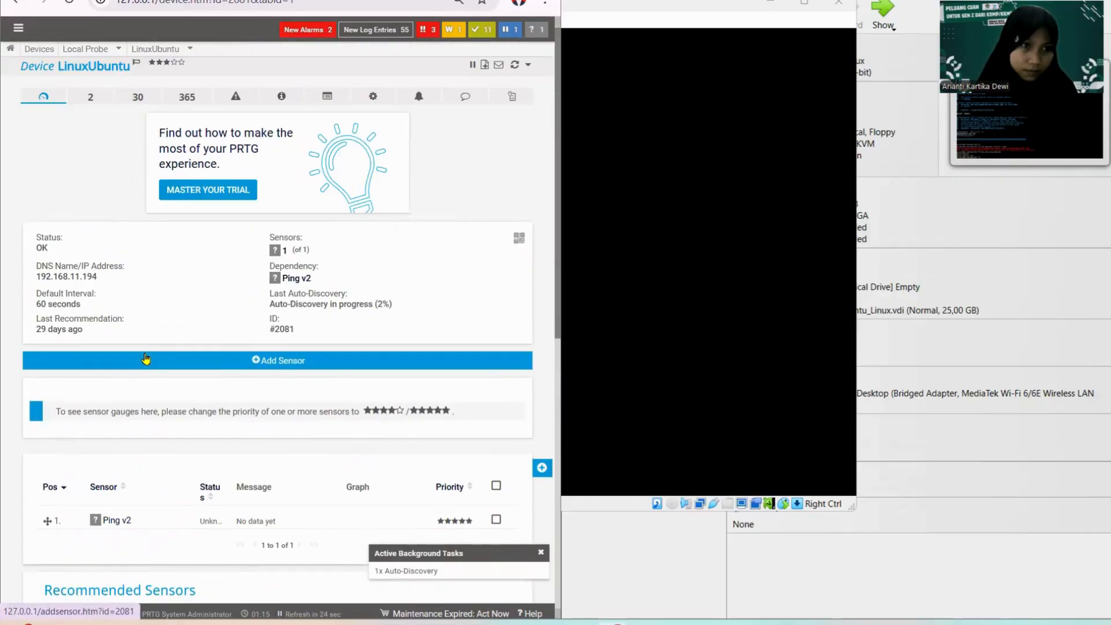
pyautogui.scroll(-3, 145, 359)
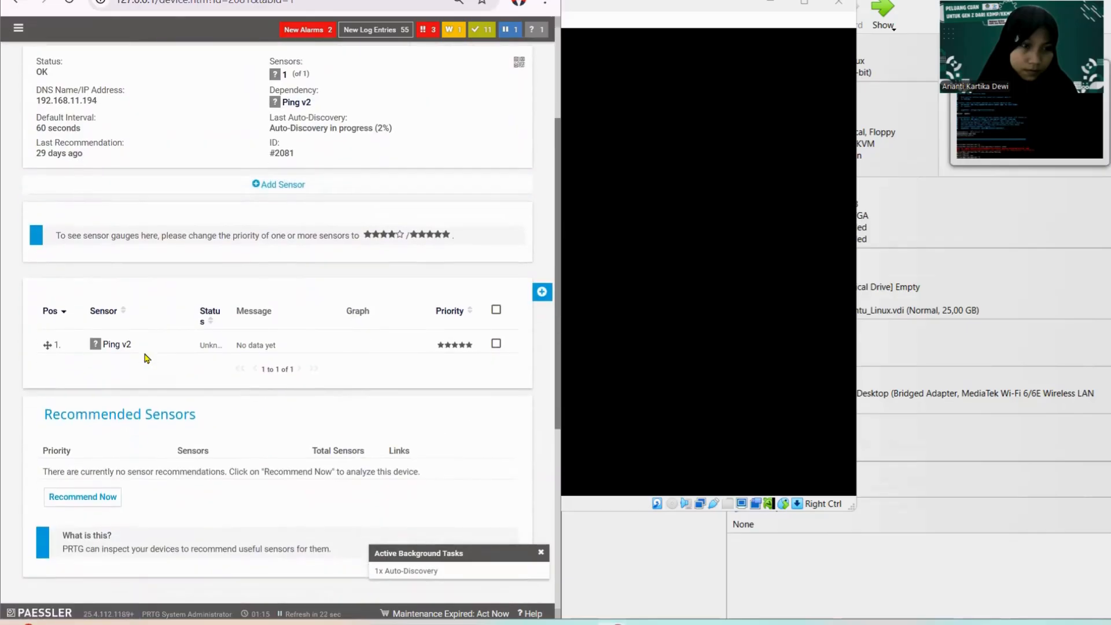
pyautogui.scroll(2, 110, 343)
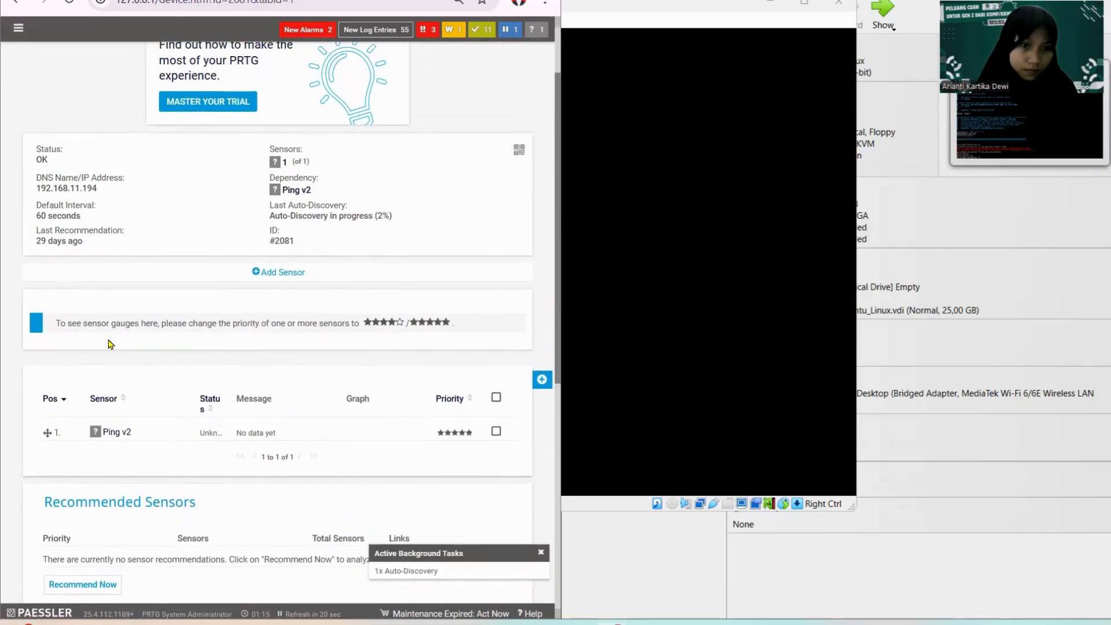
pyautogui.hscroll(-5, 110, 343)
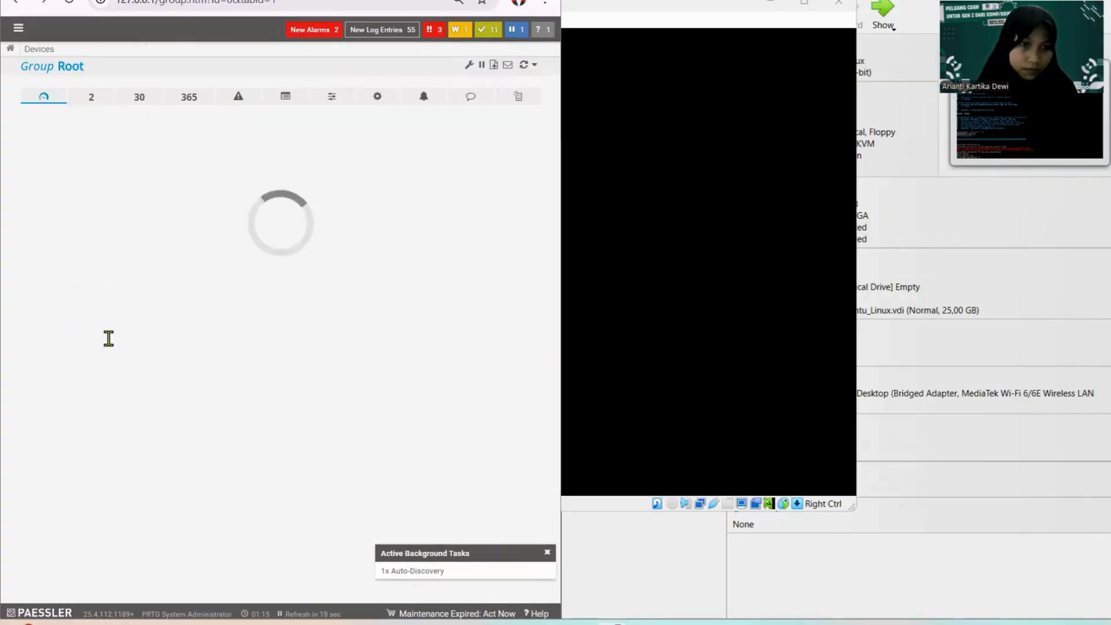
# Step: Delete the Ping v2 sensor from the LinuxUbuntu device and reload the device tree
pyautogui.scroll(-7, 109, 339)
pyautogui.scroll(-5, 109, 339)
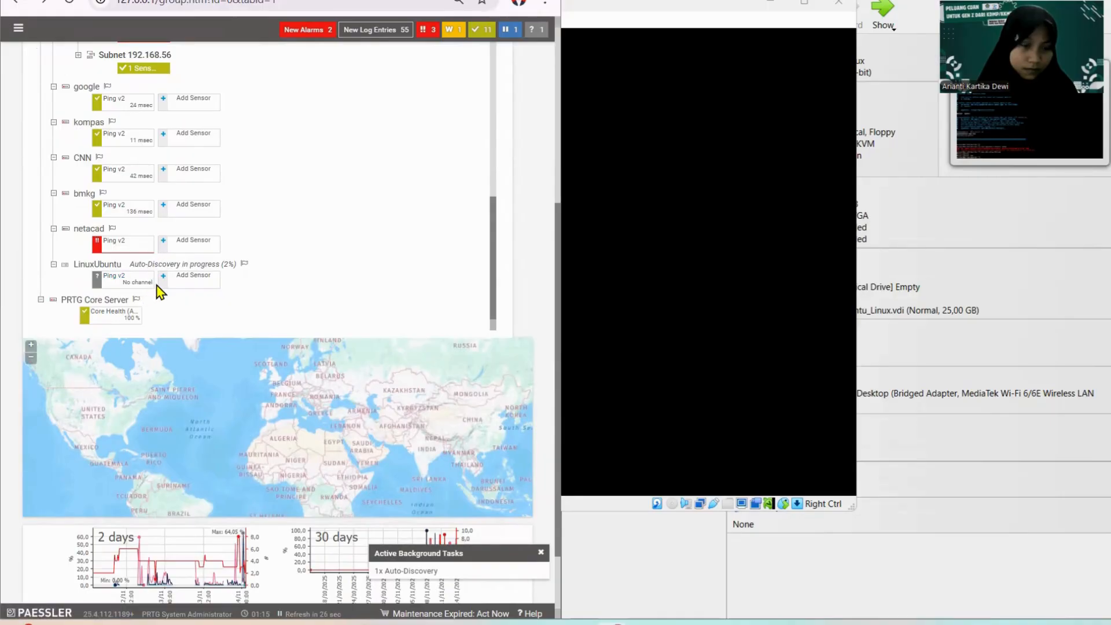
pyautogui.rightClick(116, 277)
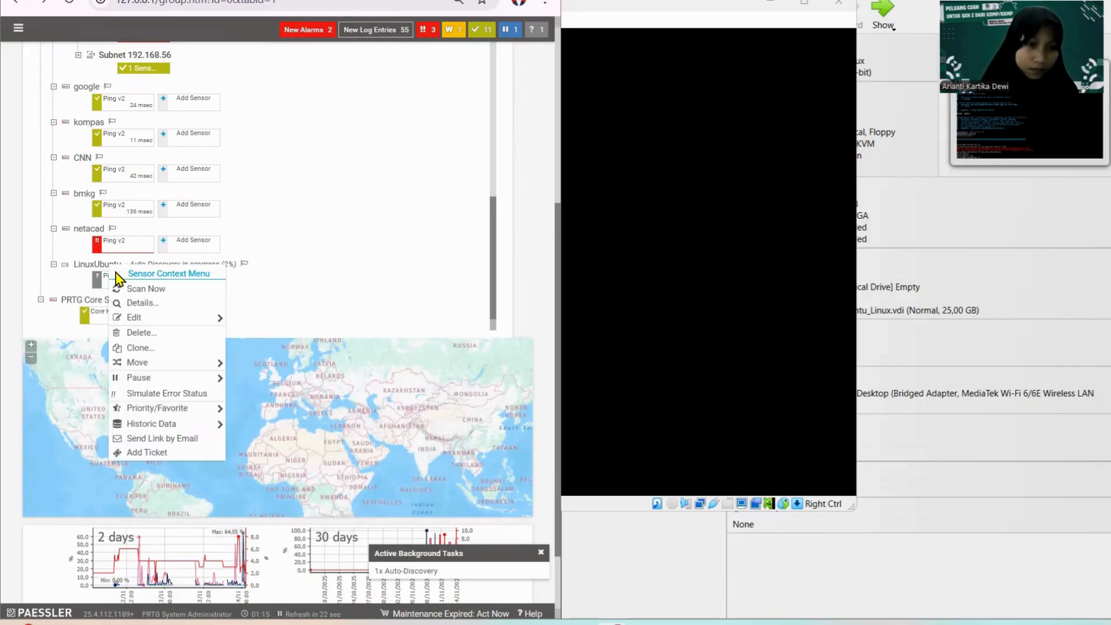
pyautogui.click(147, 329)
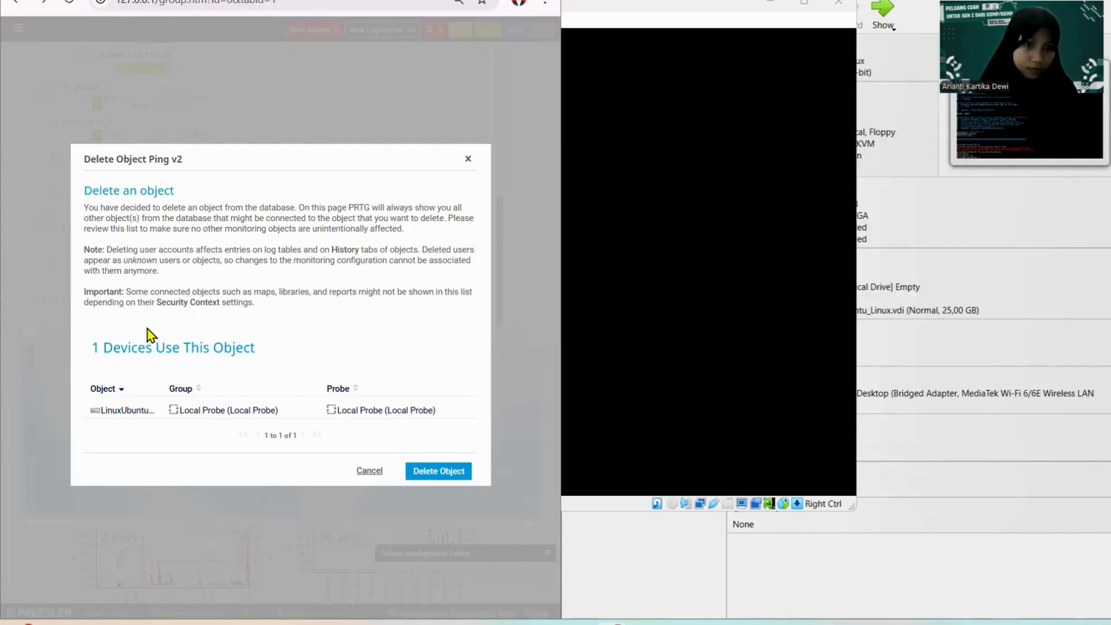
pyautogui.click(424, 478)
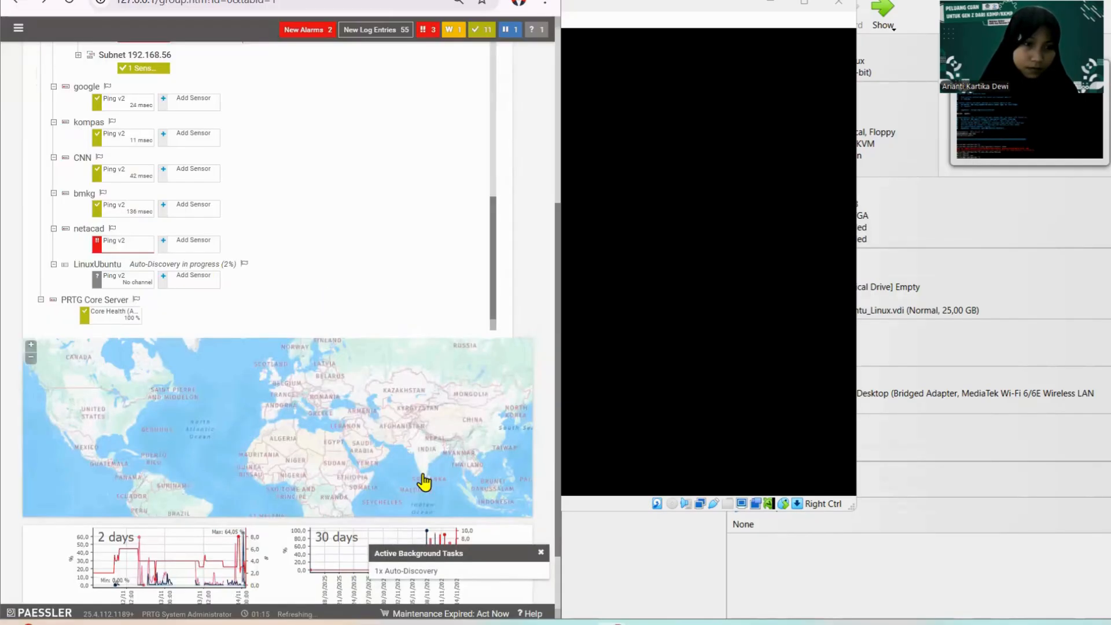
pyautogui.scroll(-4, 267, 391)
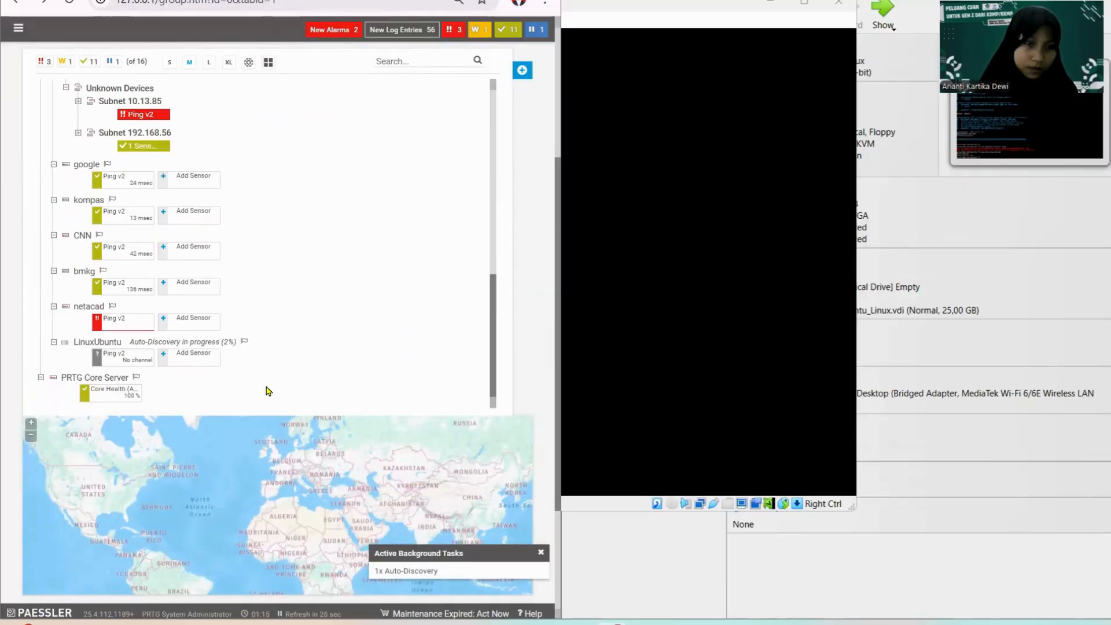
pyautogui.scroll(1, 267, 391)
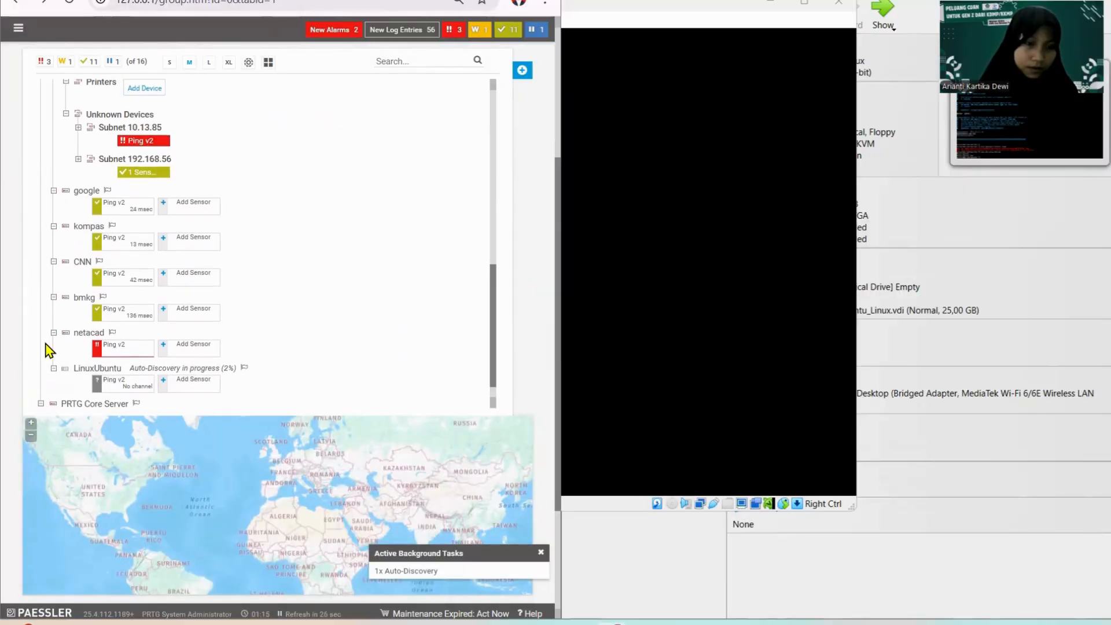
pyautogui.click(69, 4)
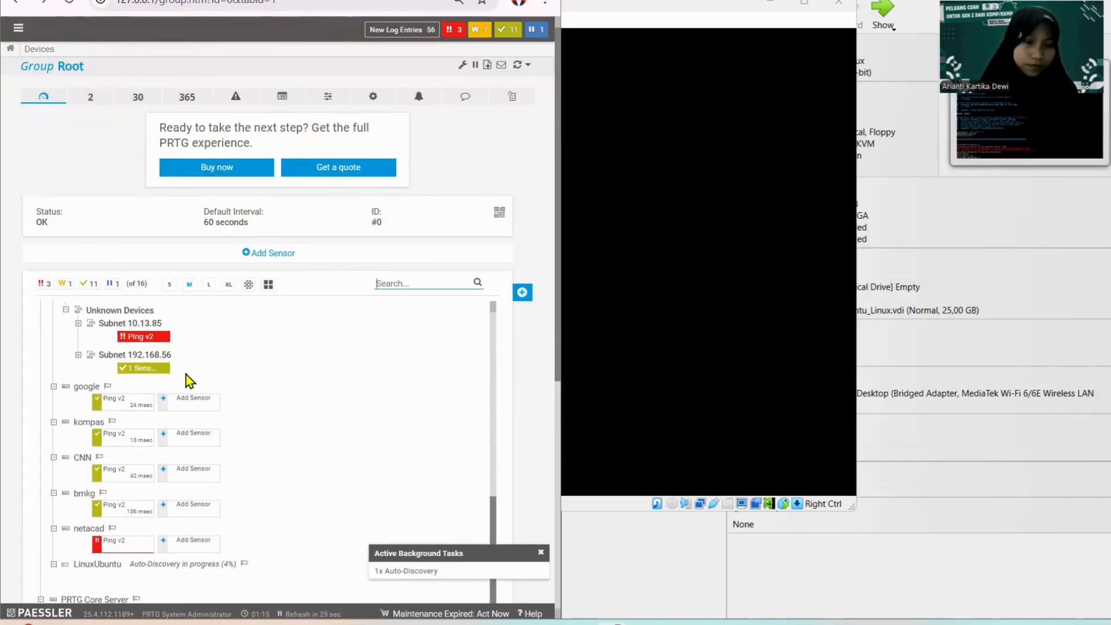
# Step: Open the LinuxUbuntu device page and examine its two-day graphs and data table, checking its overview as well
pyautogui.scroll(-4, 186, 381)
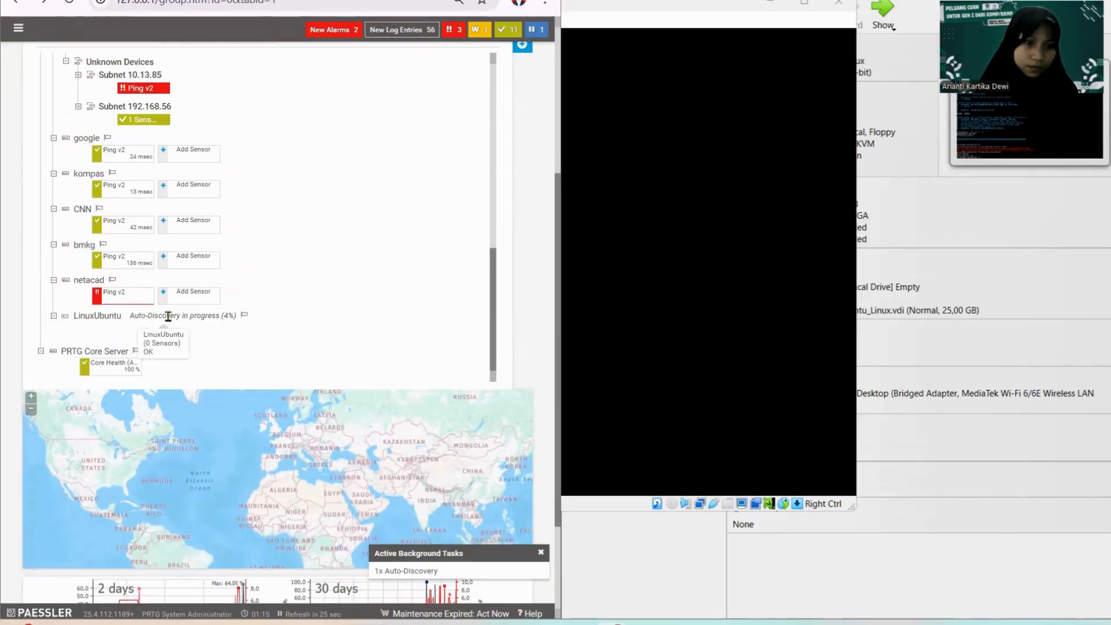
pyautogui.click(94, 316)
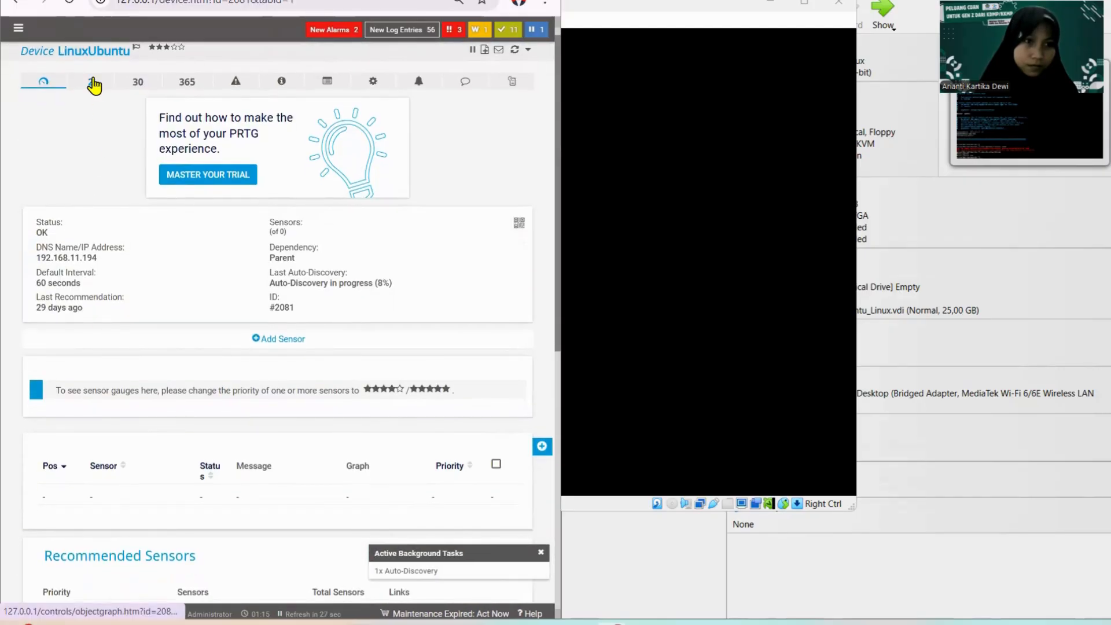
pyautogui.click(93, 84)
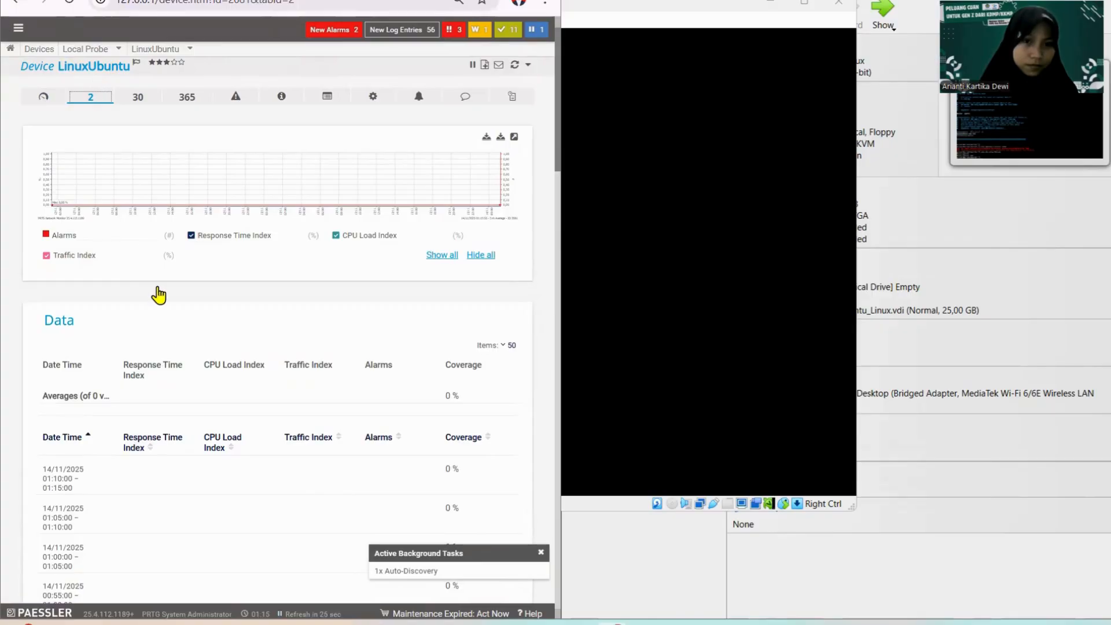
pyautogui.scroll(-1, 158, 289)
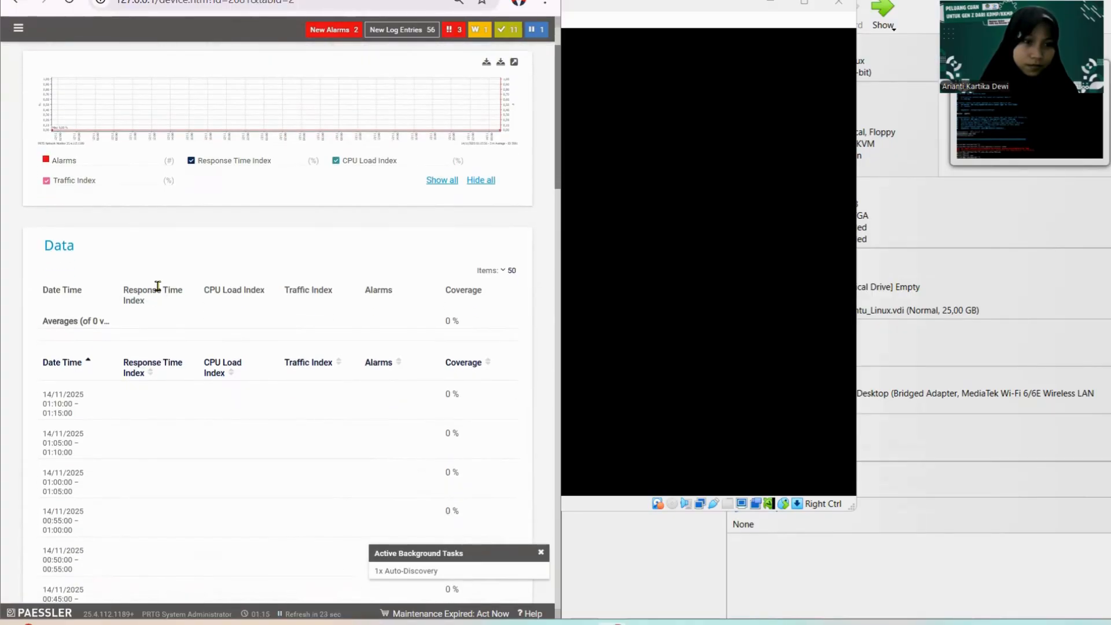
pyautogui.scroll(-1, 158, 287)
pyautogui.scroll(-1, 159, 293)
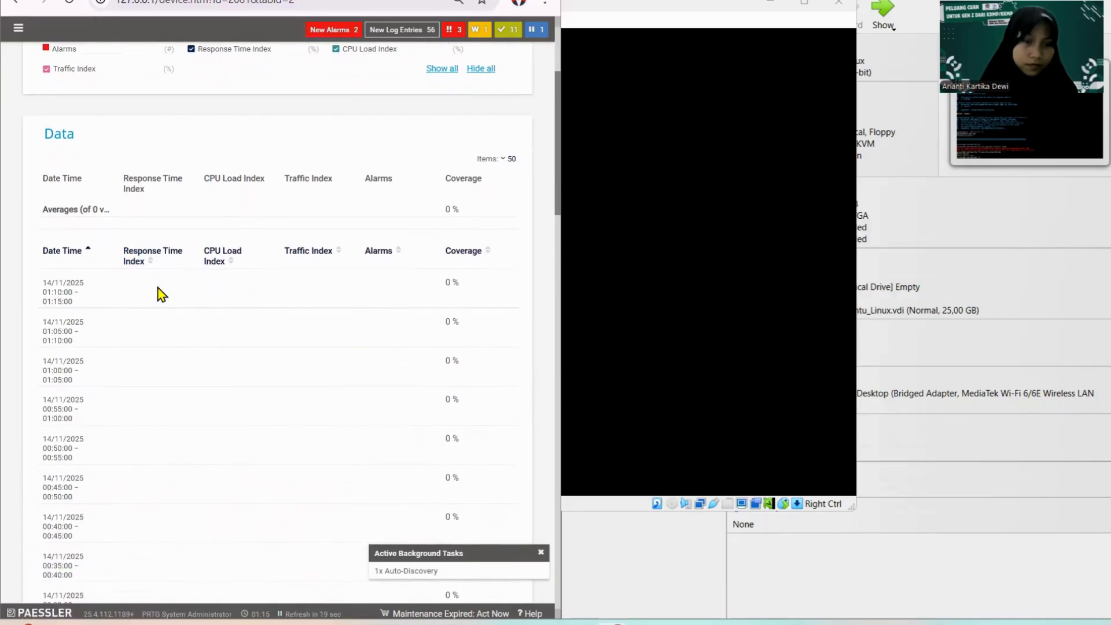
pyautogui.scroll(2, 161, 294)
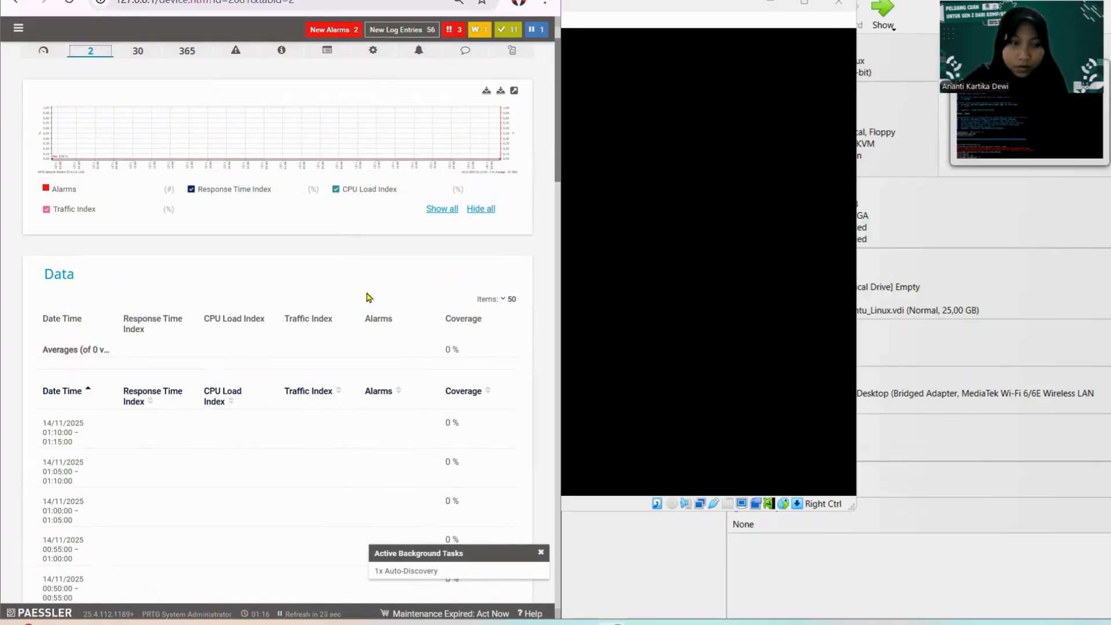
pyautogui.scroll(1, 366, 298)
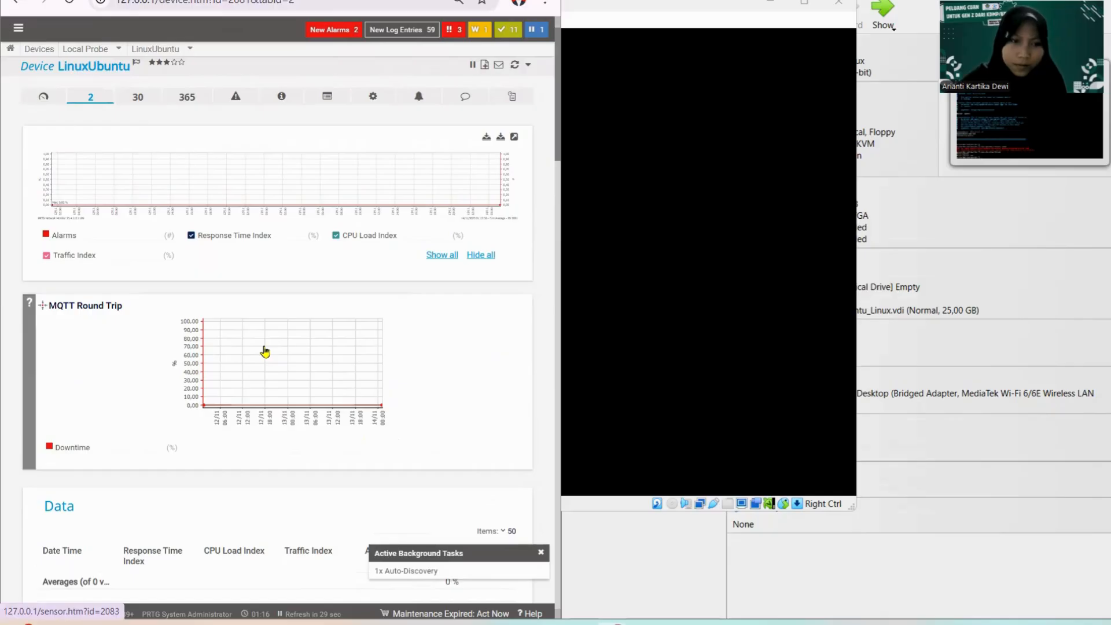
pyautogui.scroll(-2, 277, 275)
pyautogui.scroll(2, 272, 270)
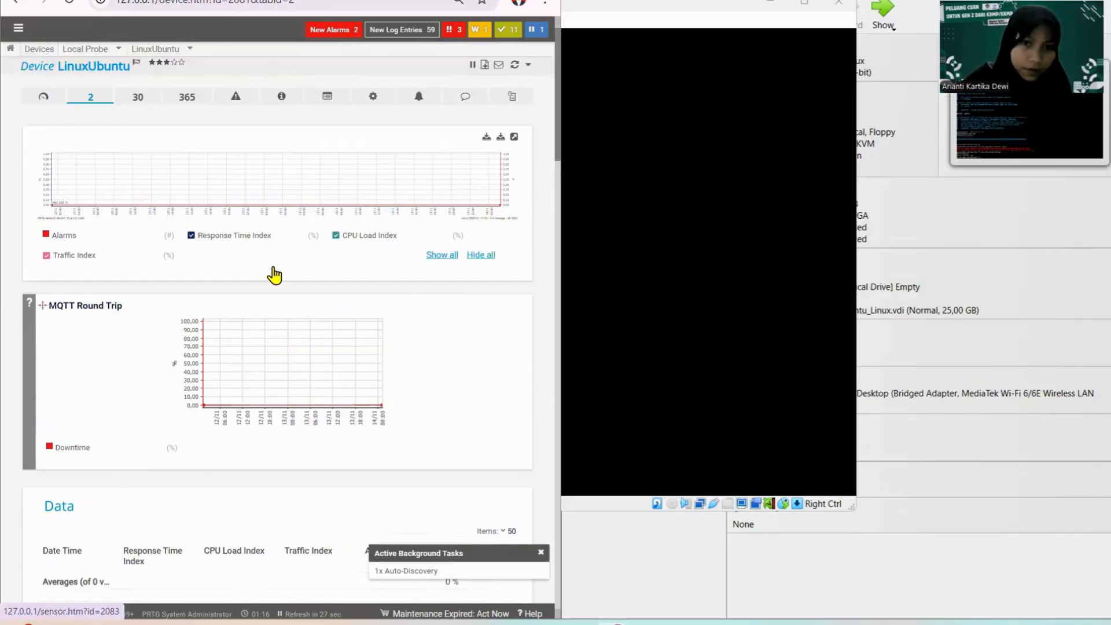
pyautogui.click(45, 97)
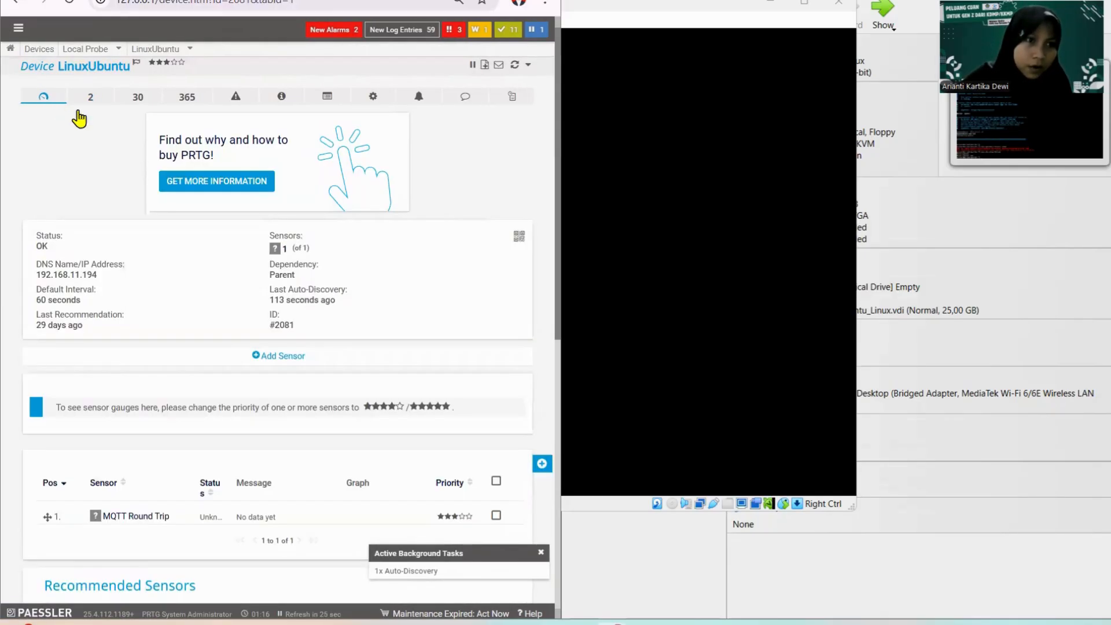
pyautogui.hscroll(-5, 148, 298)
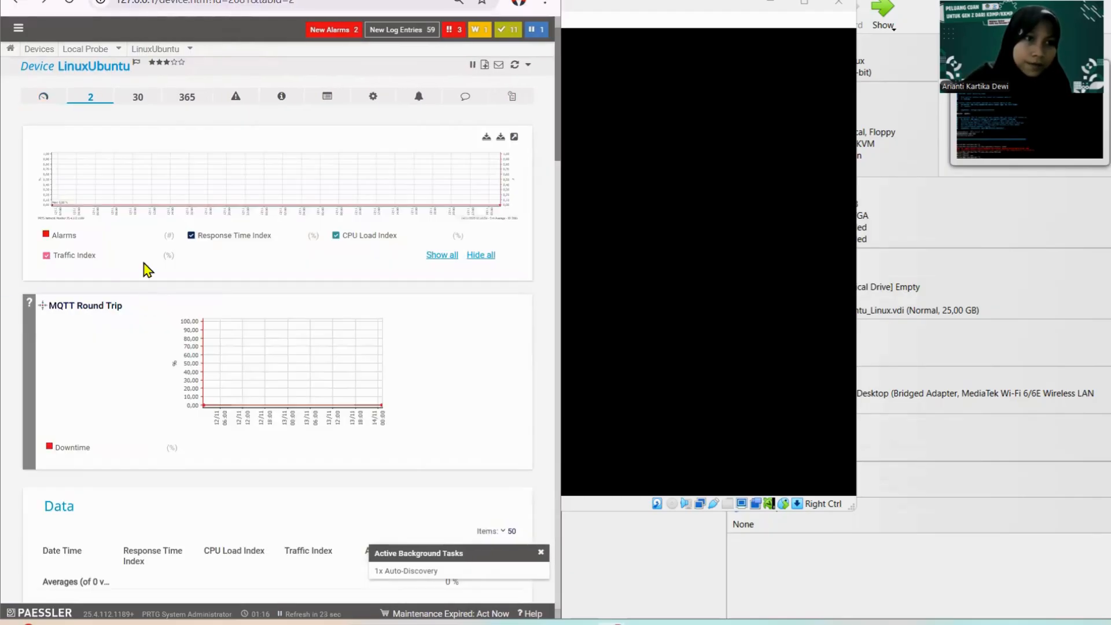
# Step: Return from the LinuxUbuntu device page to the device tree and examine the devices and sensors listed under Local Probe
pyautogui.hscroll(-5, 100, 285)
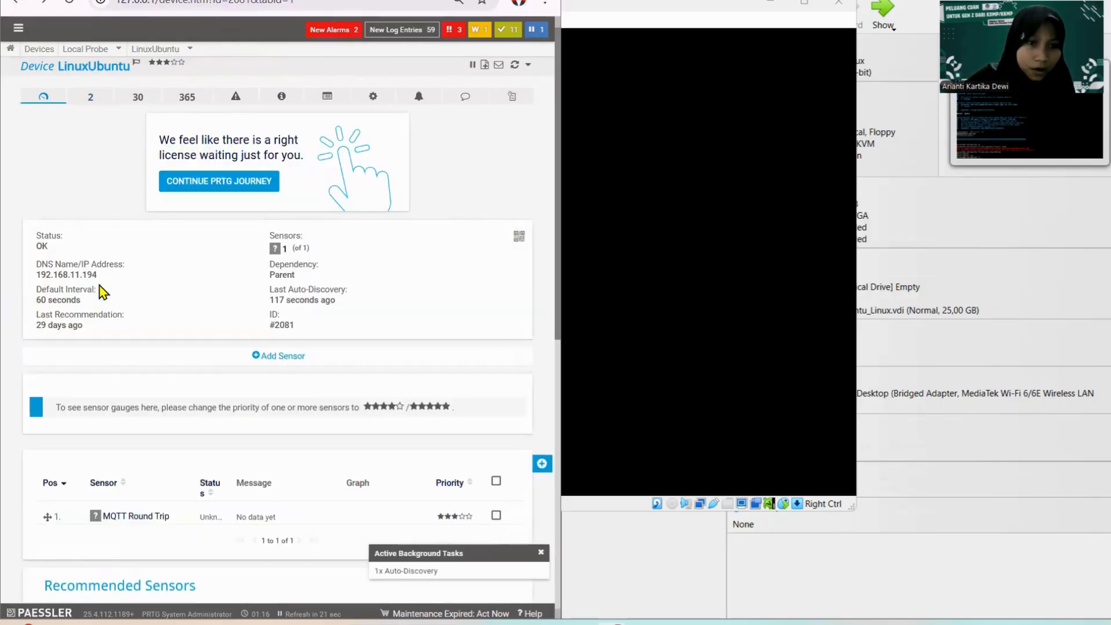
pyautogui.hscroll(-5, 99, 285)
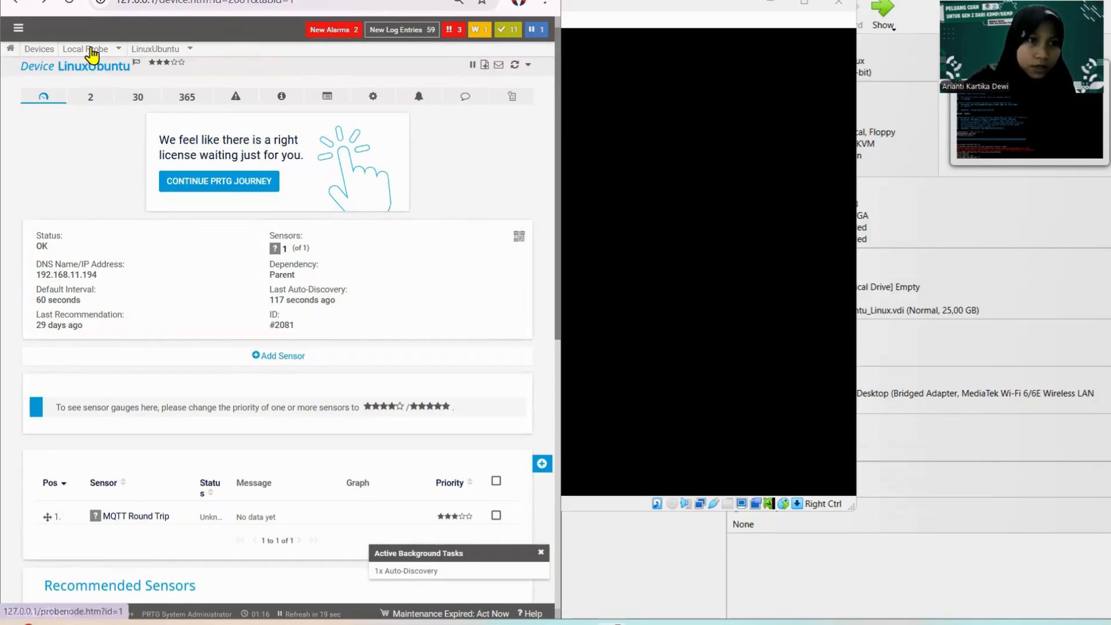
pyautogui.moveTo(91, 53)
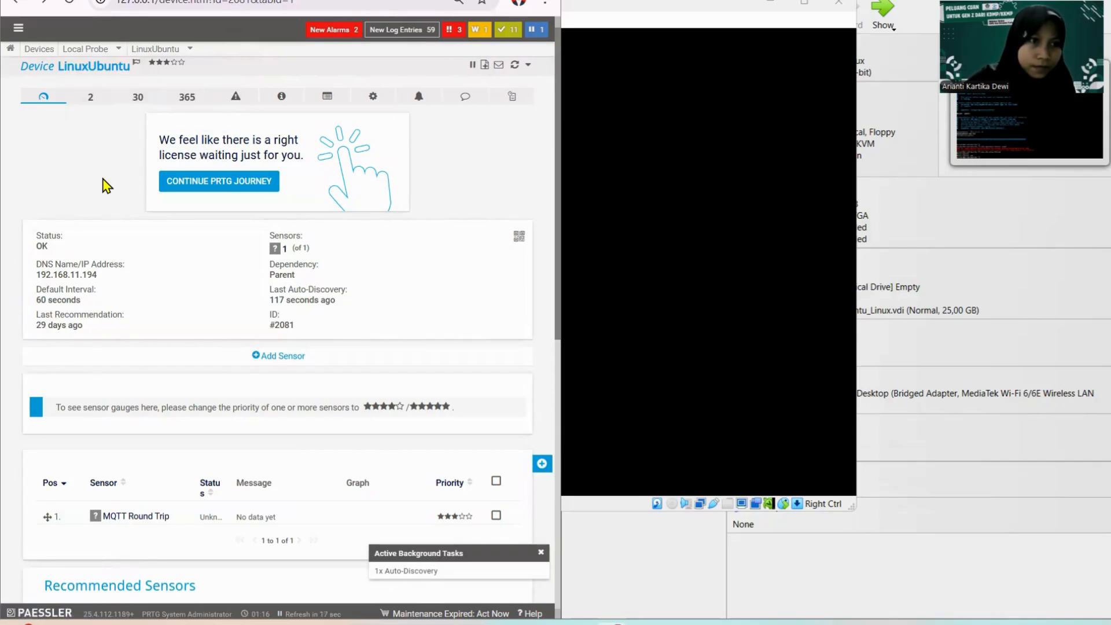
pyautogui.hscroll(-5, 105, 184)
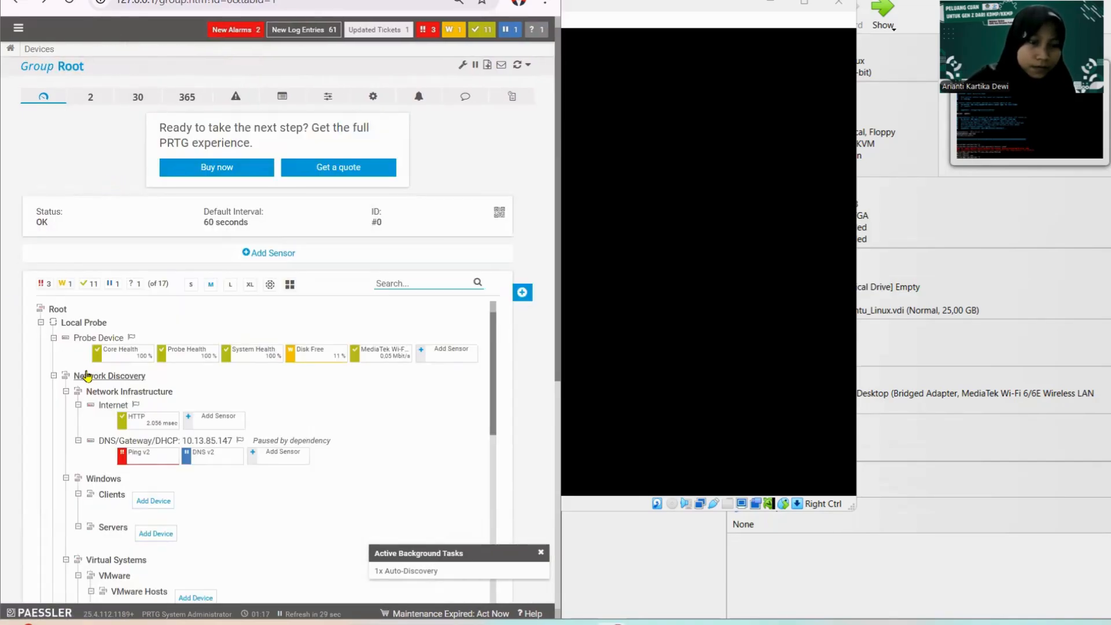
pyautogui.scroll(-5, 87, 379)
pyautogui.scroll(-3, 87, 372)
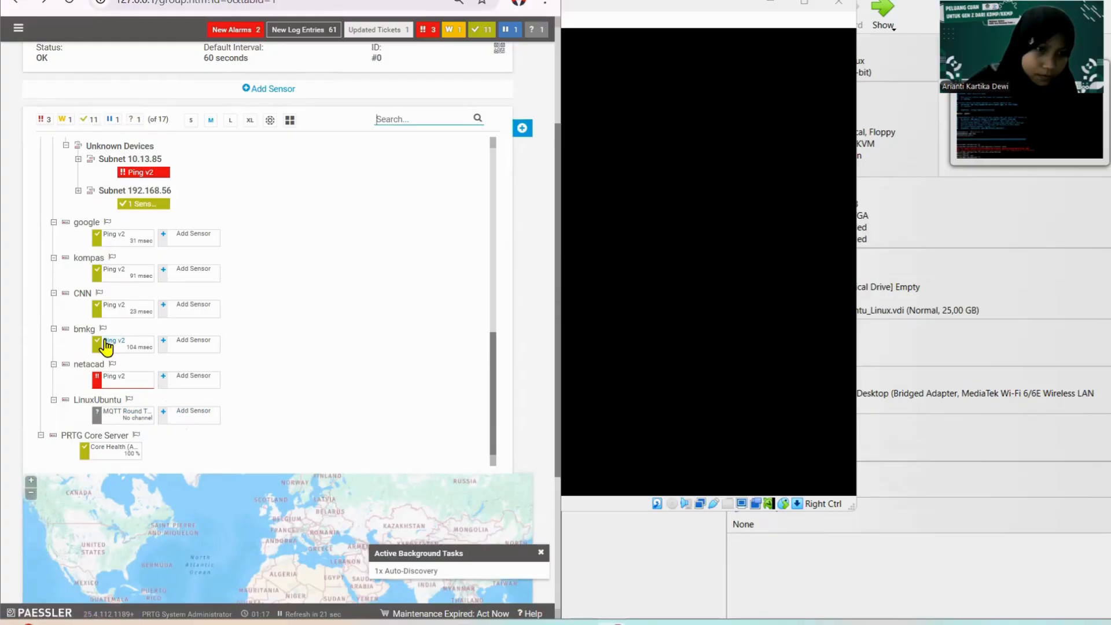
pyautogui.scroll(5, 107, 347)
pyautogui.scroll(3, 107, 347)
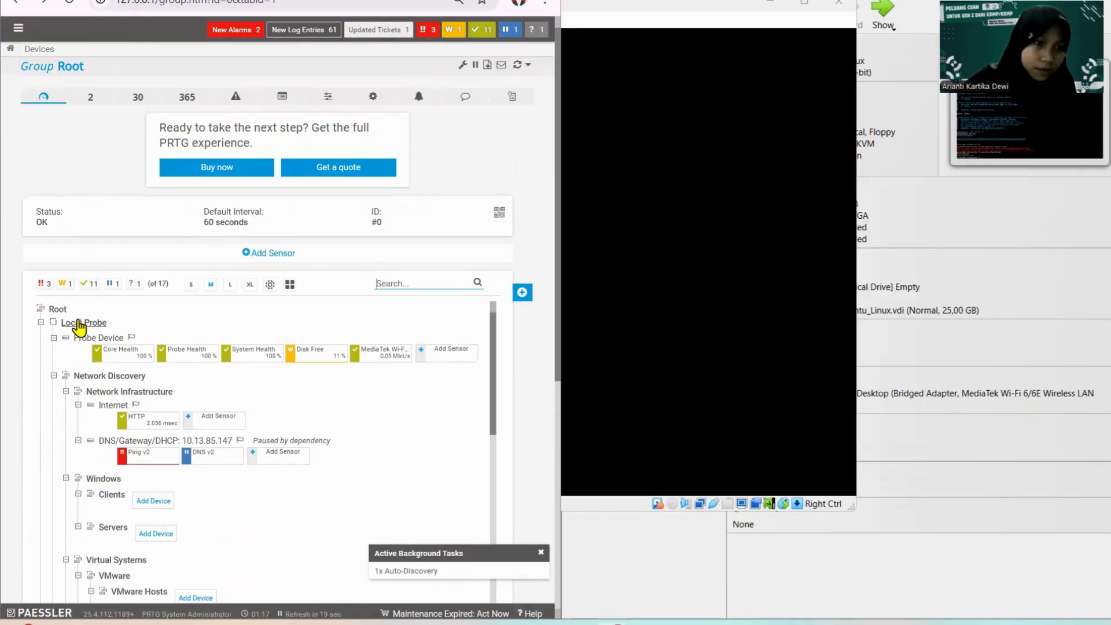
# Step: Add a new device named Linux with the IPv4 address 192.168.11.194 to the Local Probe
pyautogui.rightClick(79, 326)
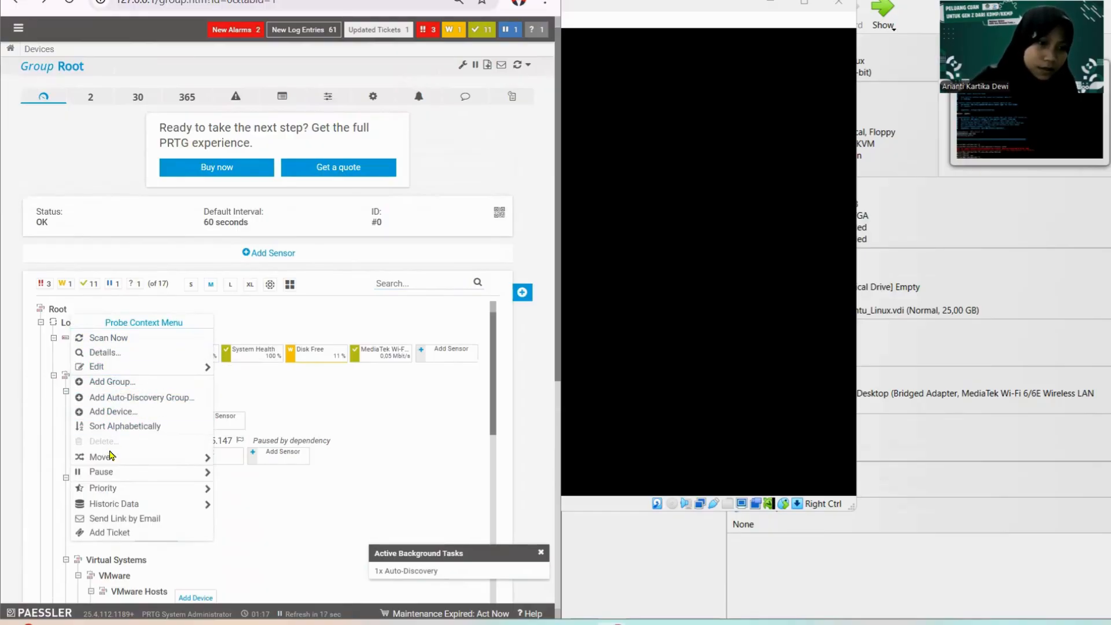
pyautogui.moveTo(114, 487)
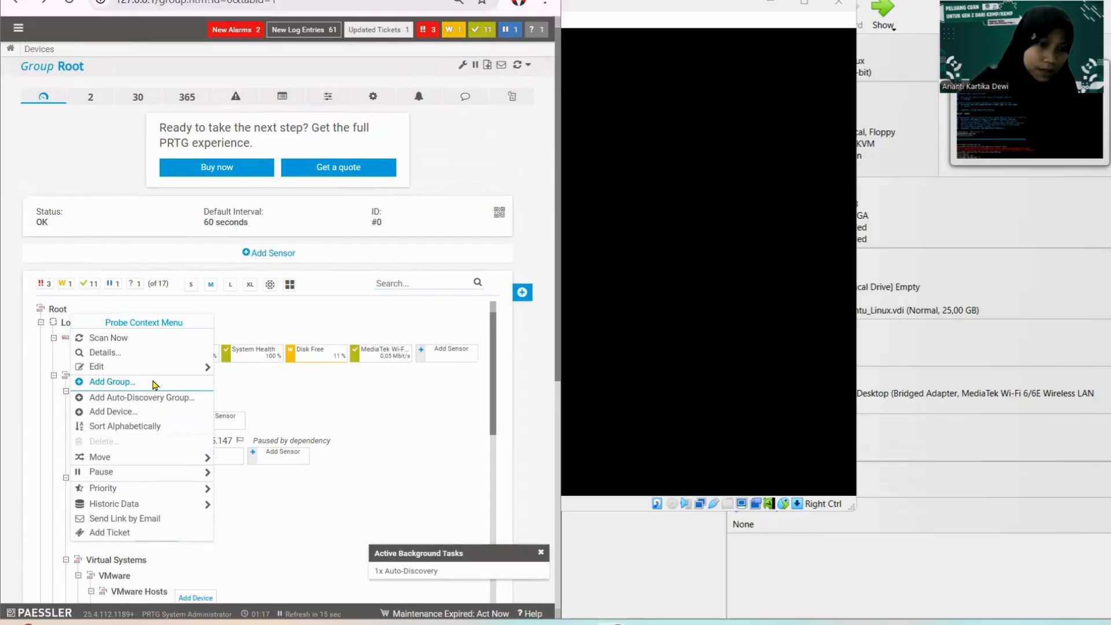
pyautogui.click(128, 413)
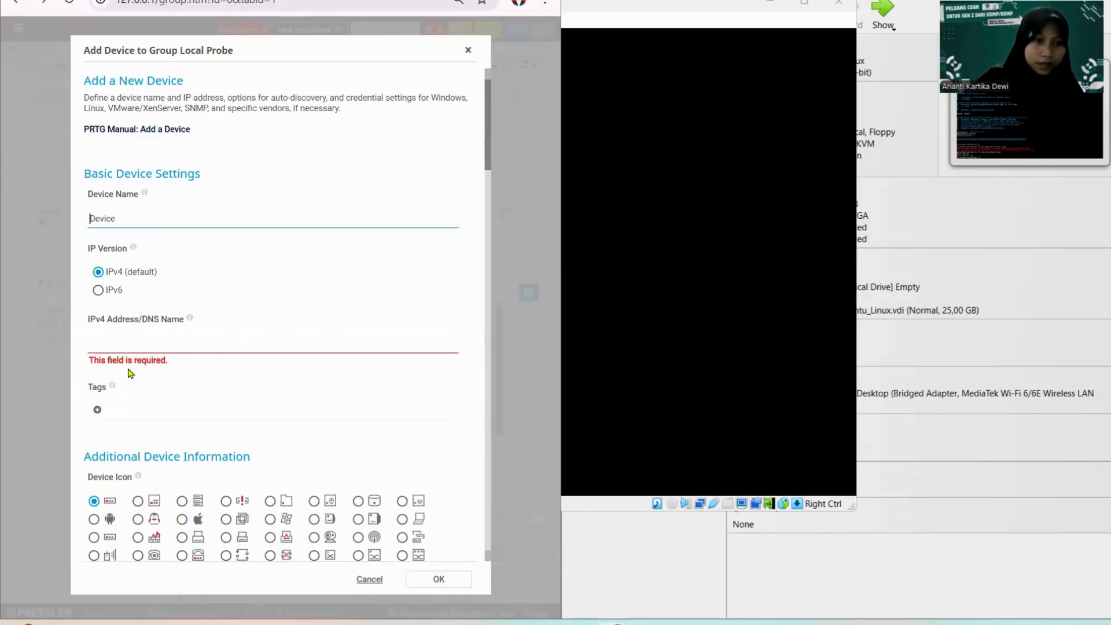
pyautogui.doubleClick(121, 224)
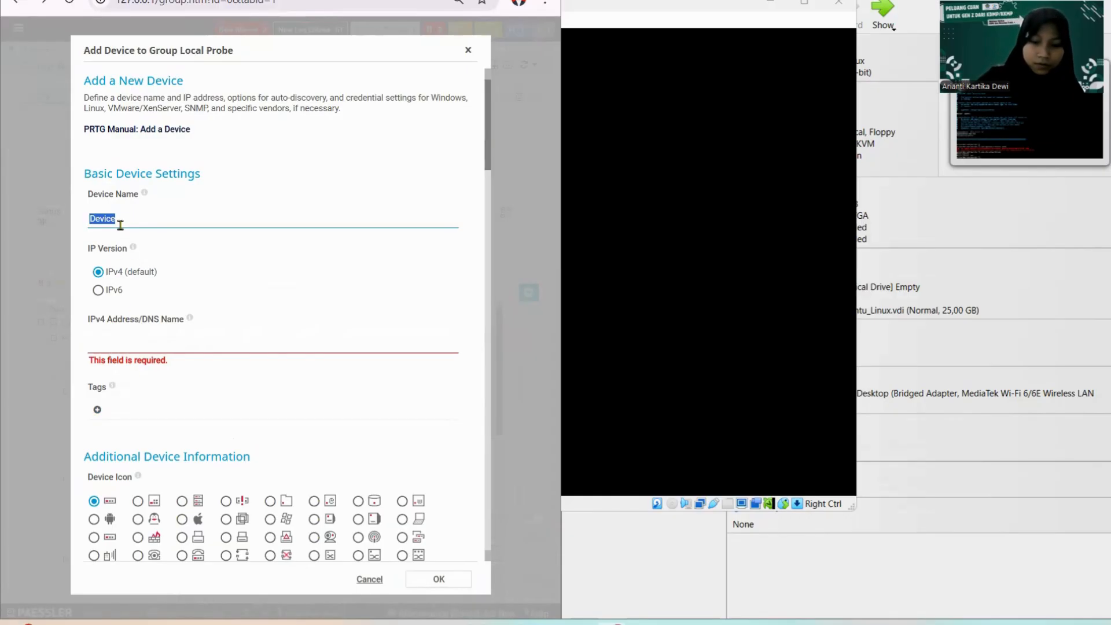
pyautogui.write('Linux')
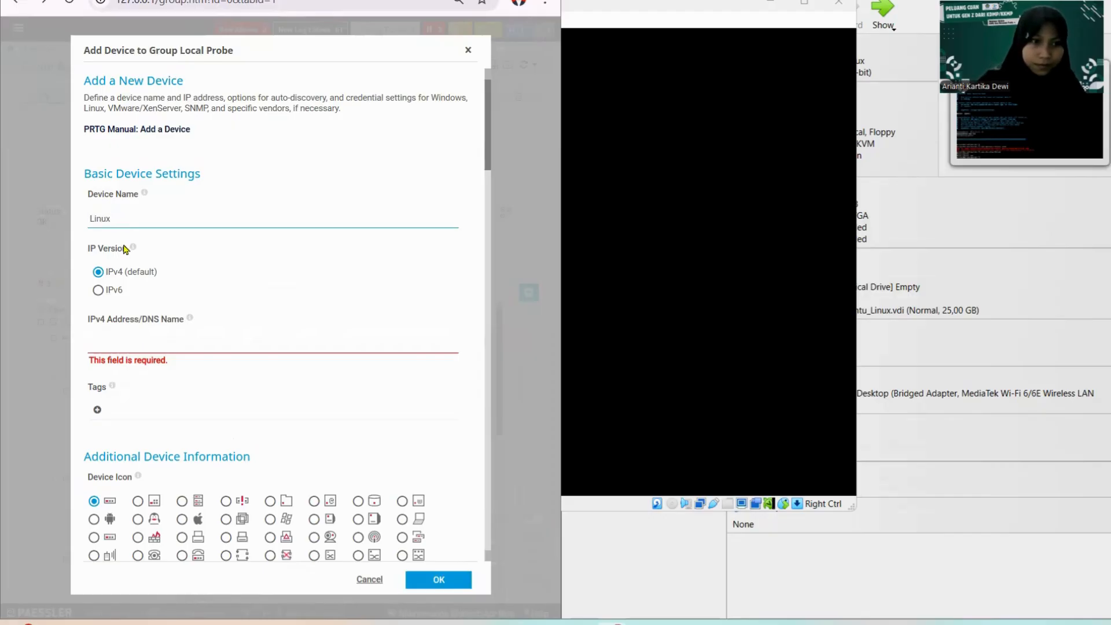
pyautogui.click(131, 343)
pyautogui.write('192.168')
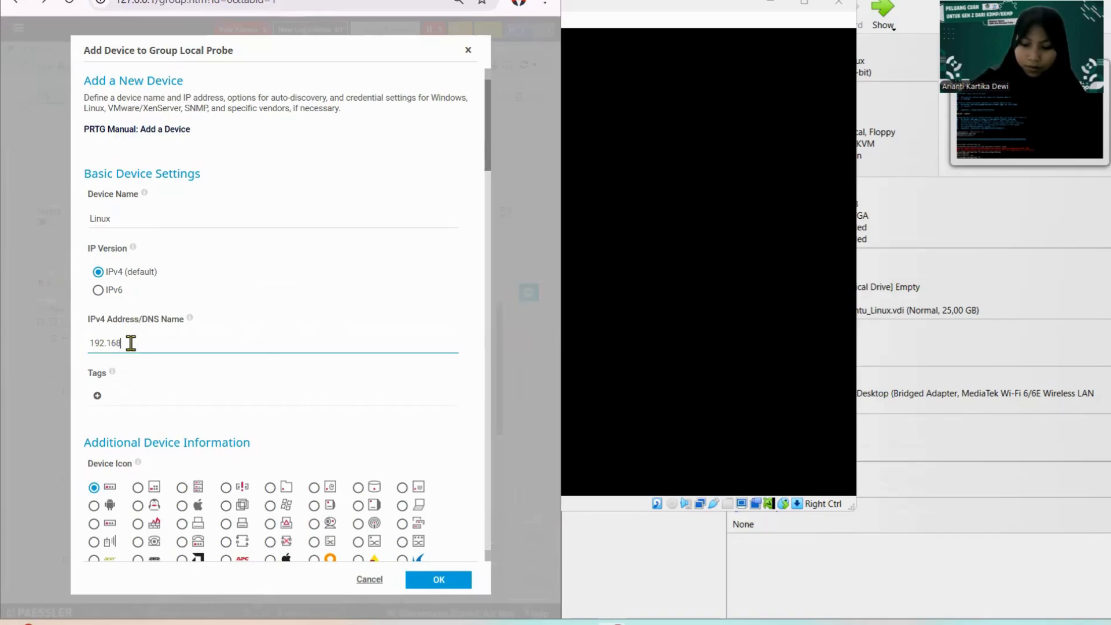
pyautogui.write('.11.194')
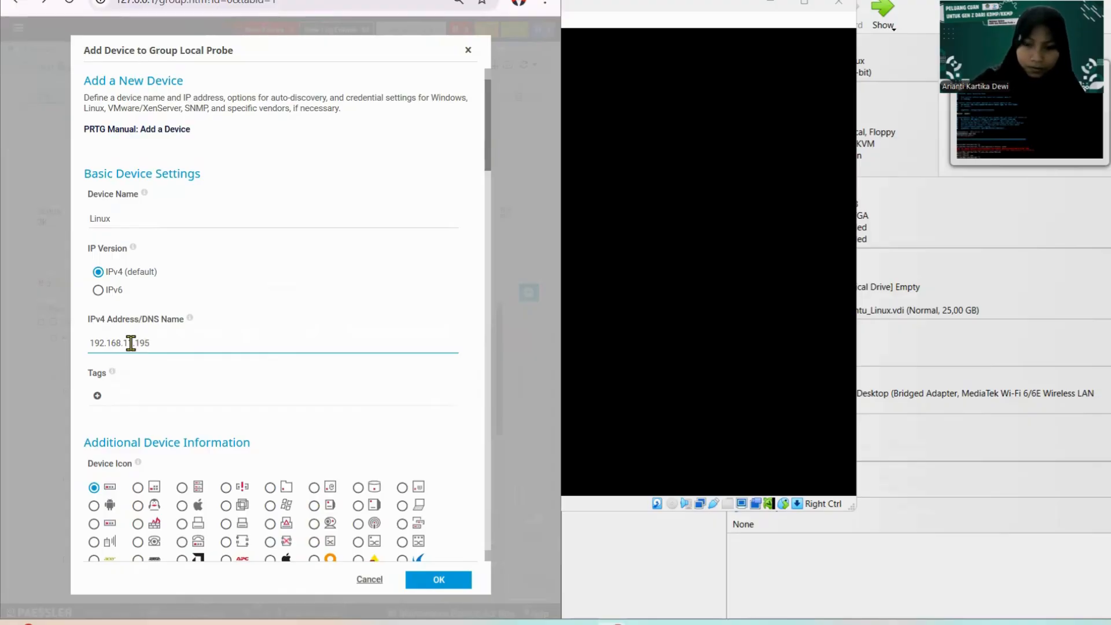
pyautogui.scroll(-3, 384, 537)
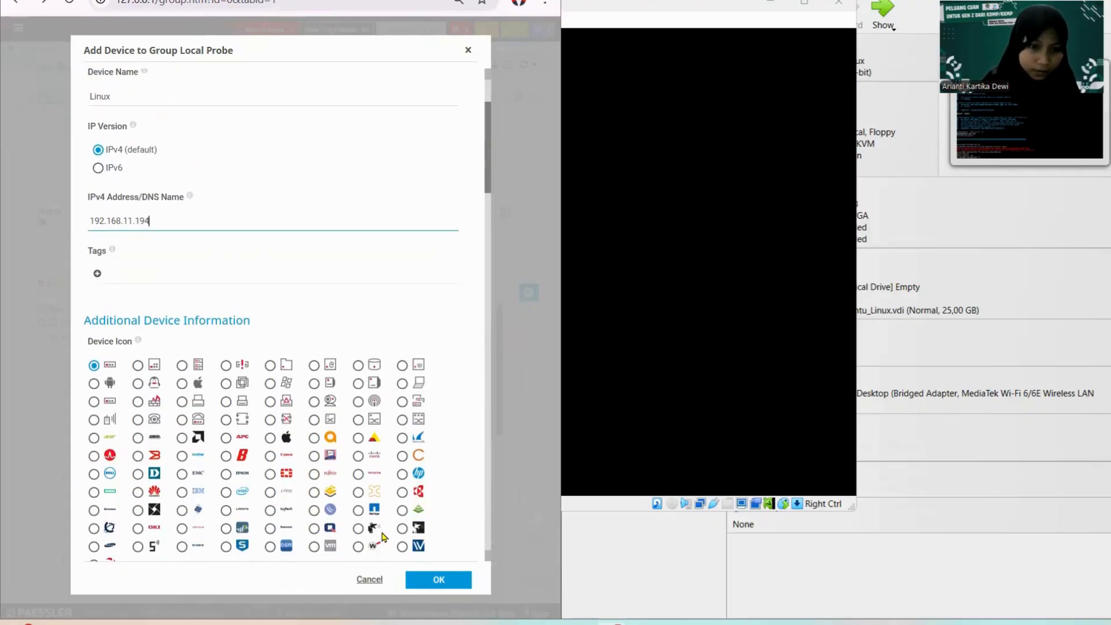
pyautogui.click(431, 581)
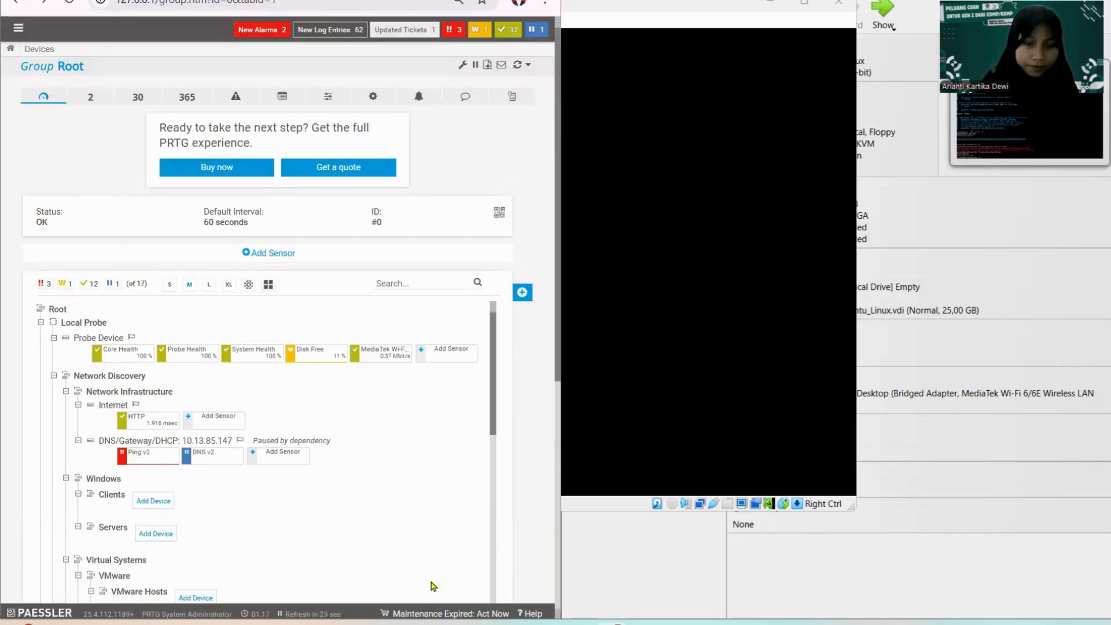
# Step: Start adding a sensor to the new Linux device and search the sensor types for "snmp linu"
pyautogui.scroll(-10, 380, 471)
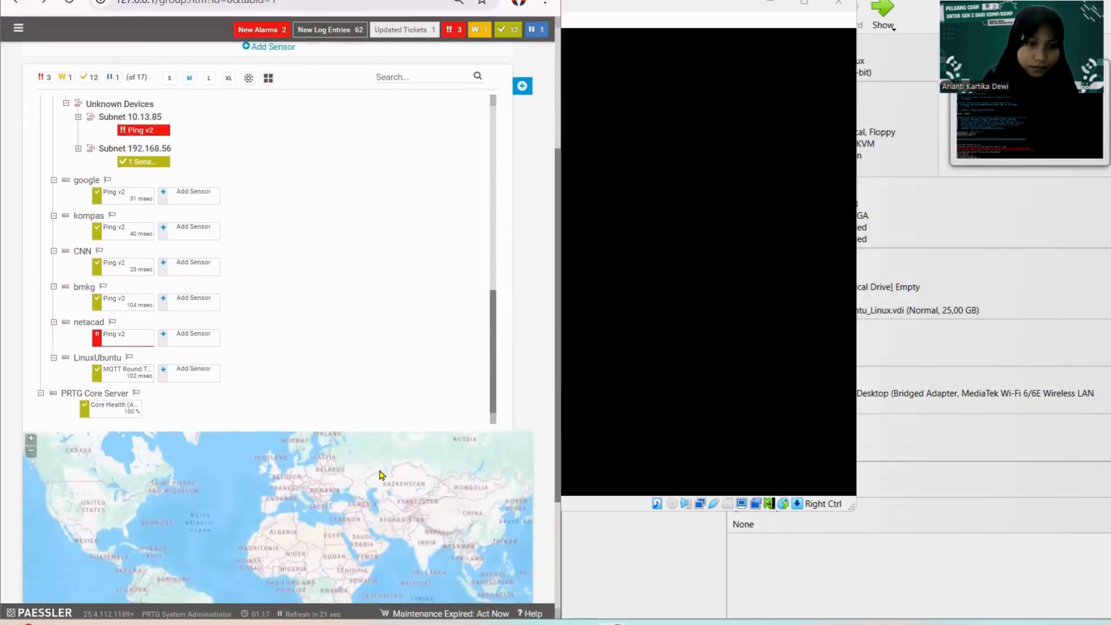
pyautogui.scroll(5, 174, 302)
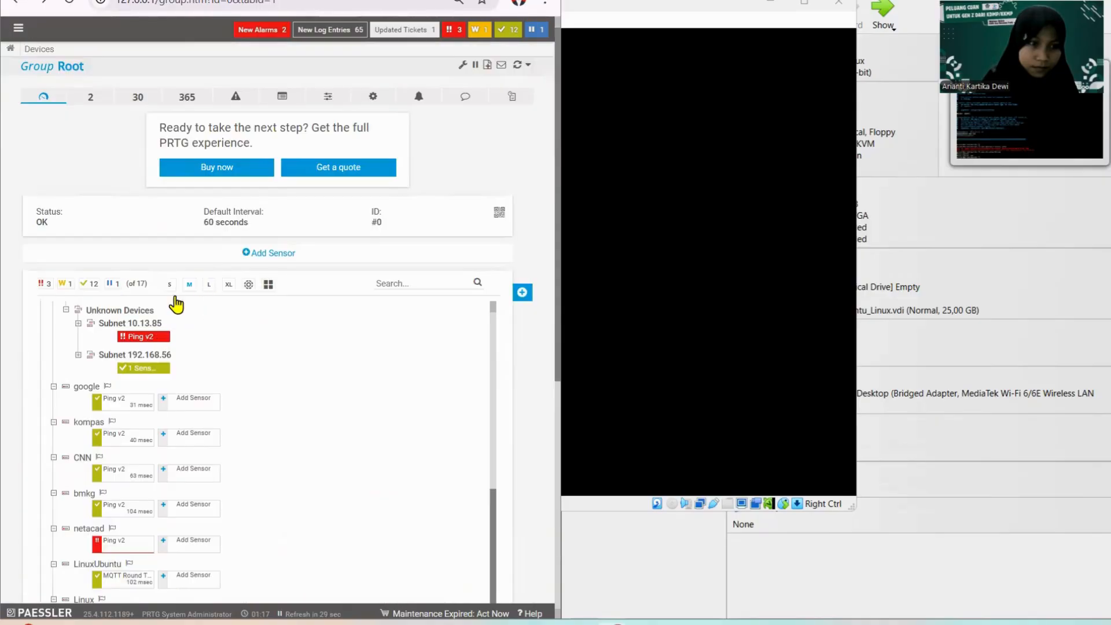
pyautogui.scroll(-5, 198, 477)
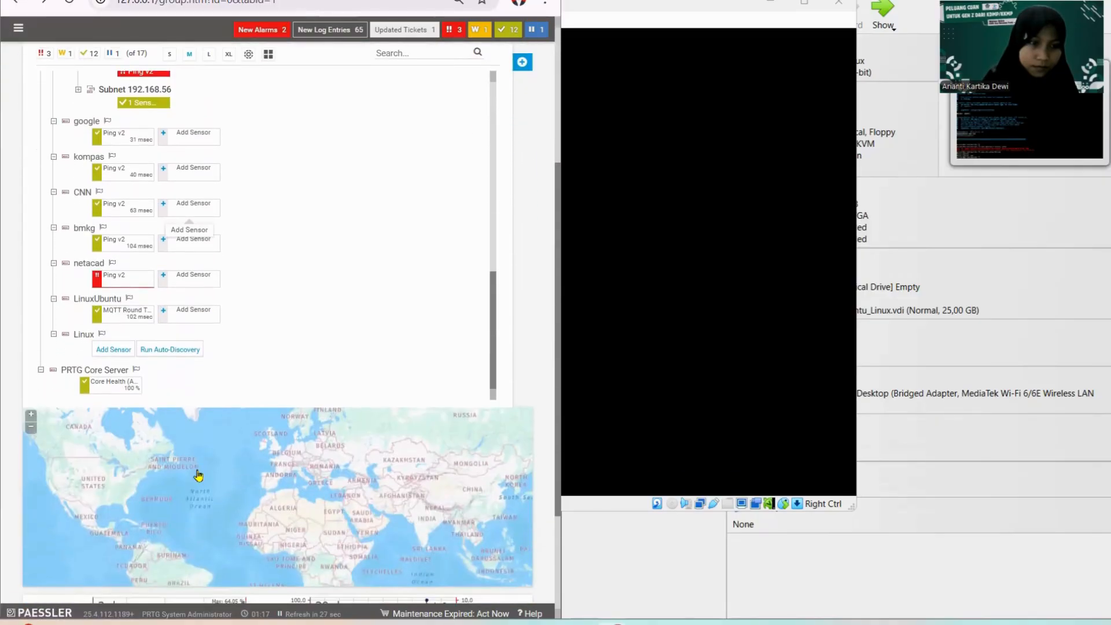
pyautogui.click(114, 352)
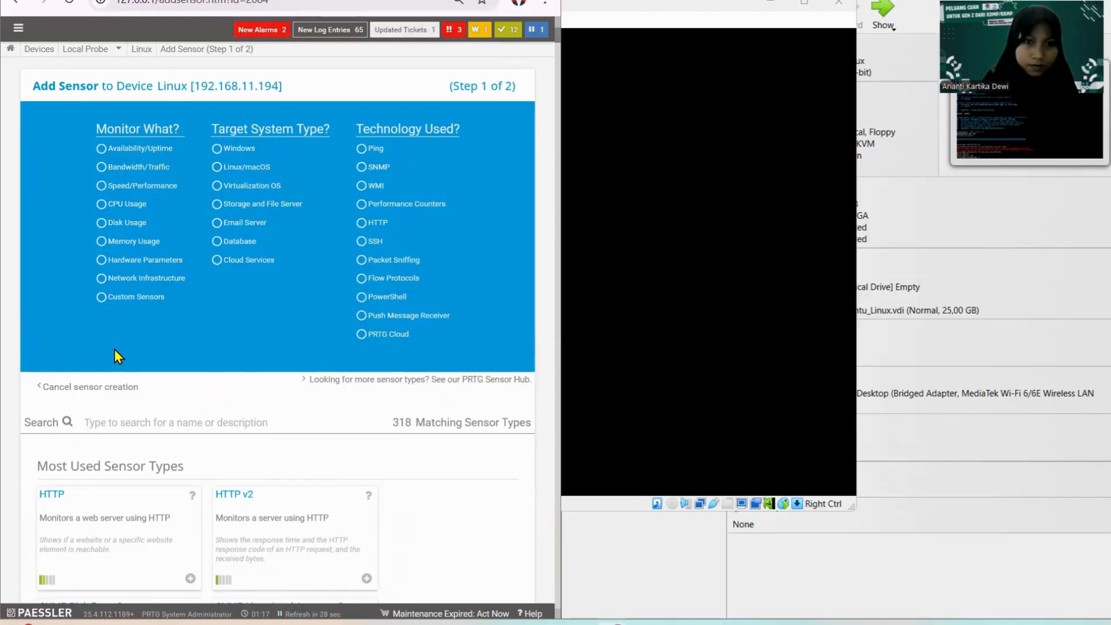
pyautogui.scroll(-5, 114, 351)
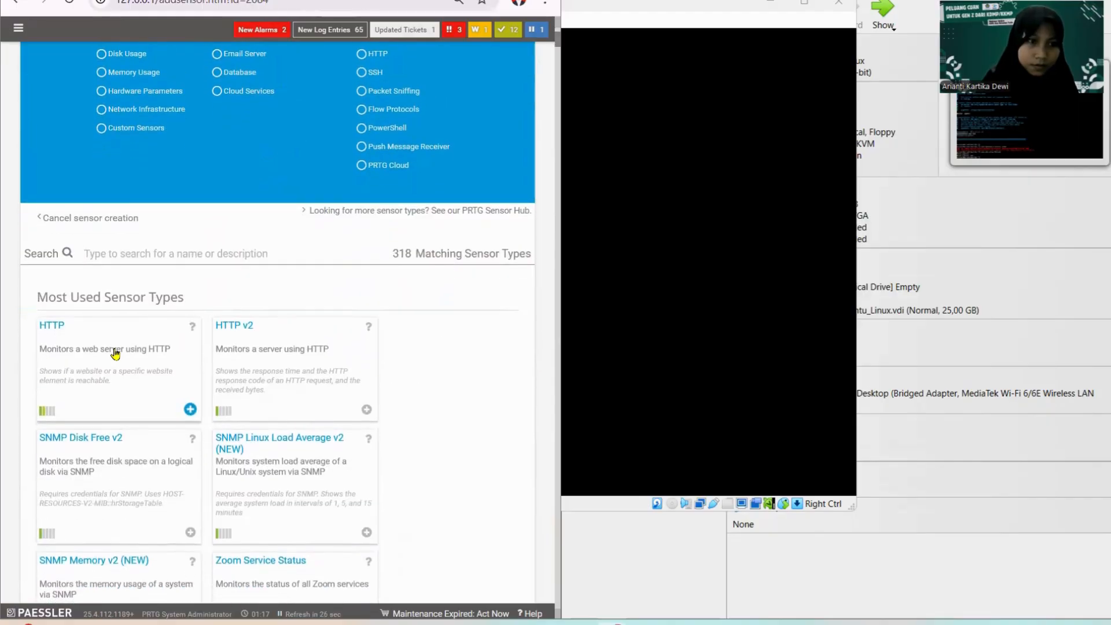
pyautogui.scroll(5, 116, 352)
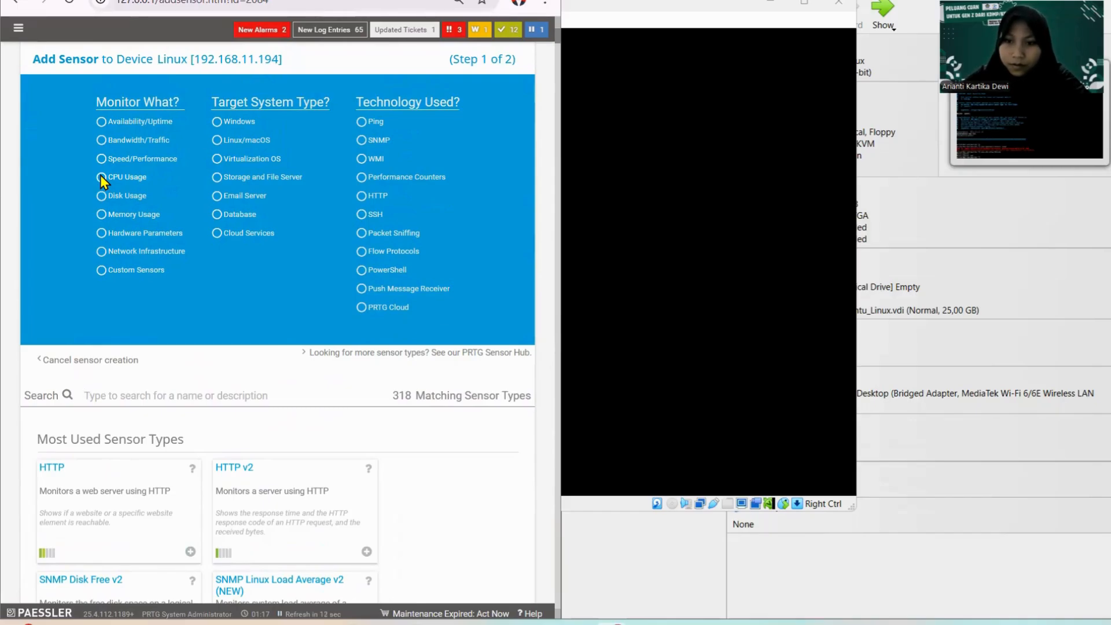
pyautogui.click(118, 398)
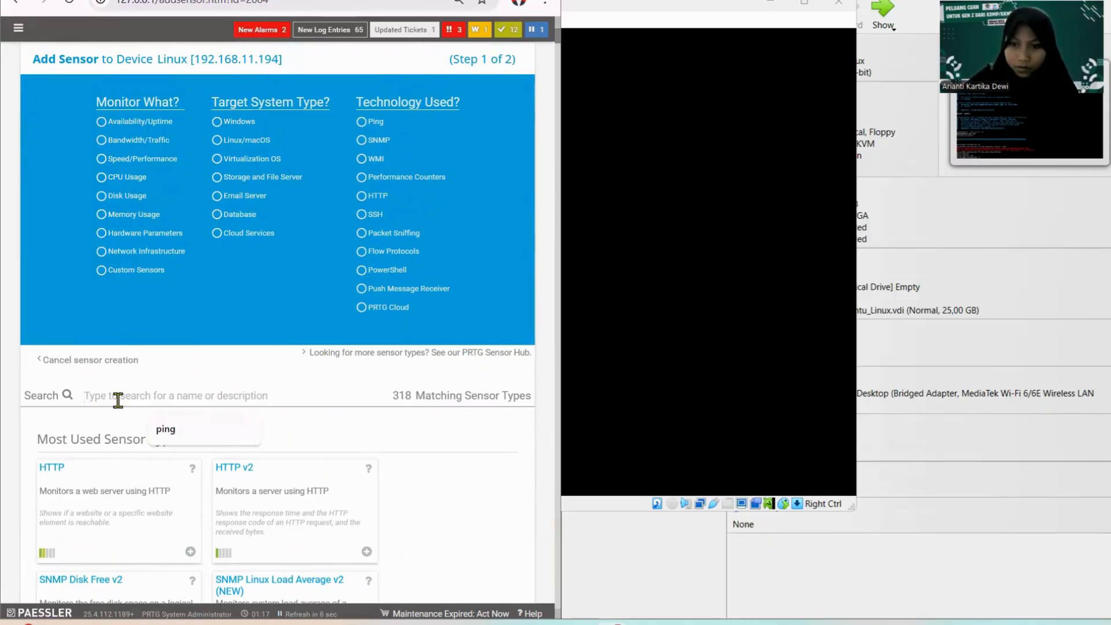
pyautogui.write('snmp linu')
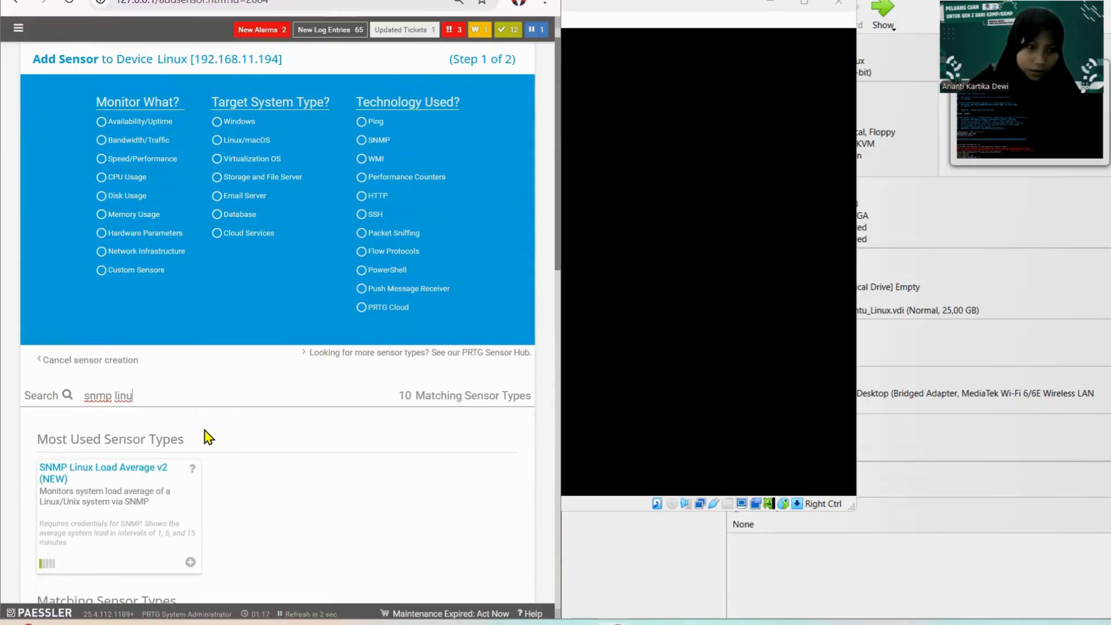
# Step: Create an SNMP Linux Load Average v2 sensor on the Linux device with its default settings
pyautogui.scroll(-1, 232, 514)
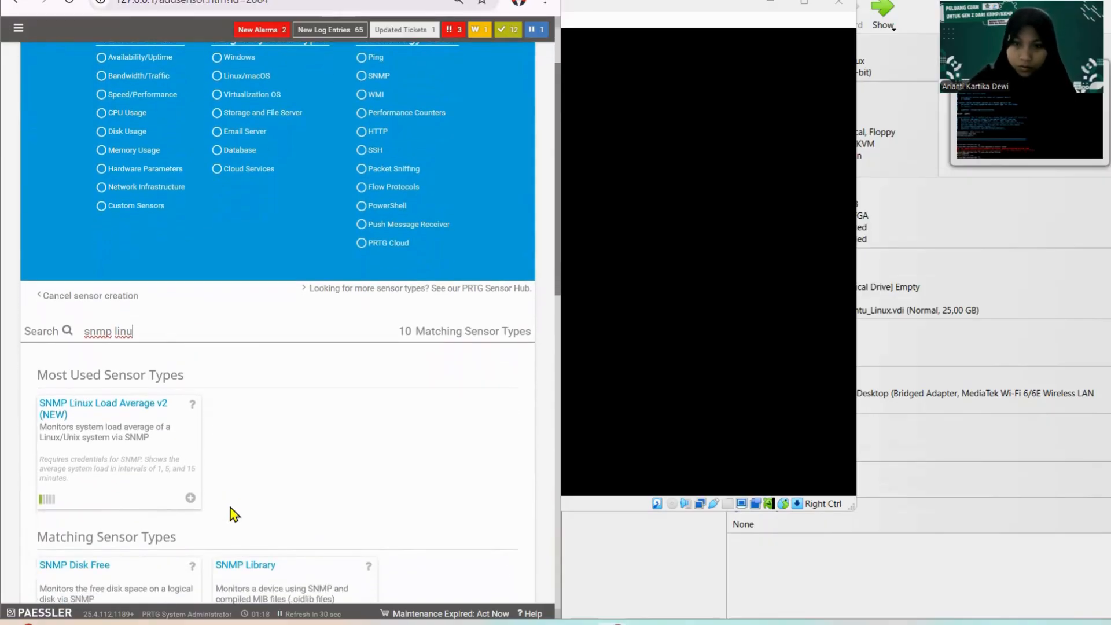
pyautogui.click(190, 499)
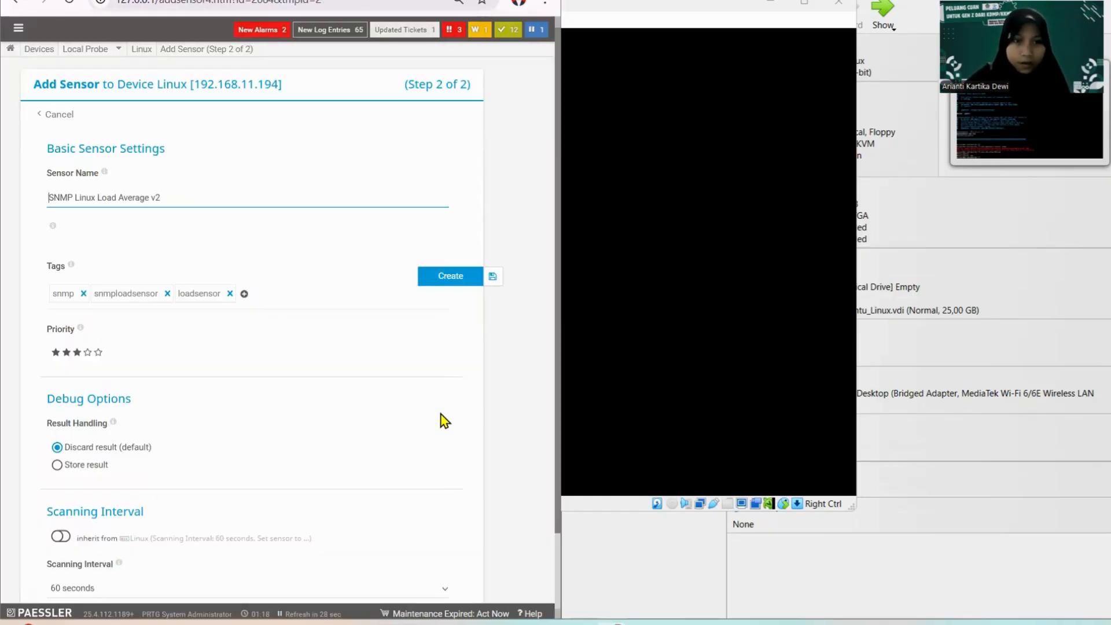
pyautogui.scroll(-1, 308, 303)
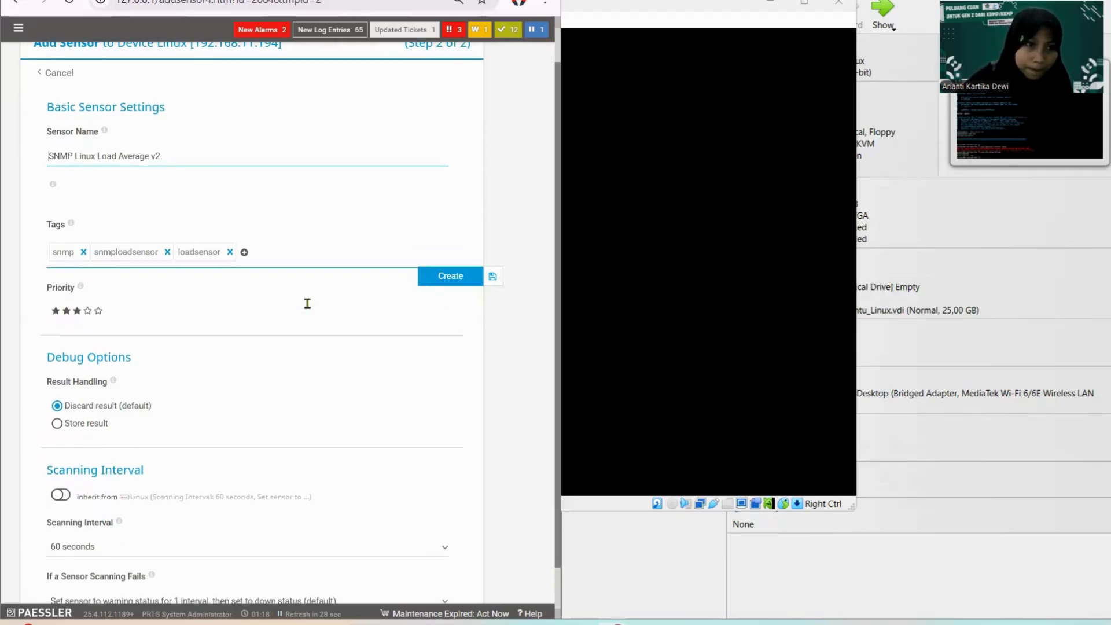
pyautogui.click(433, 280)
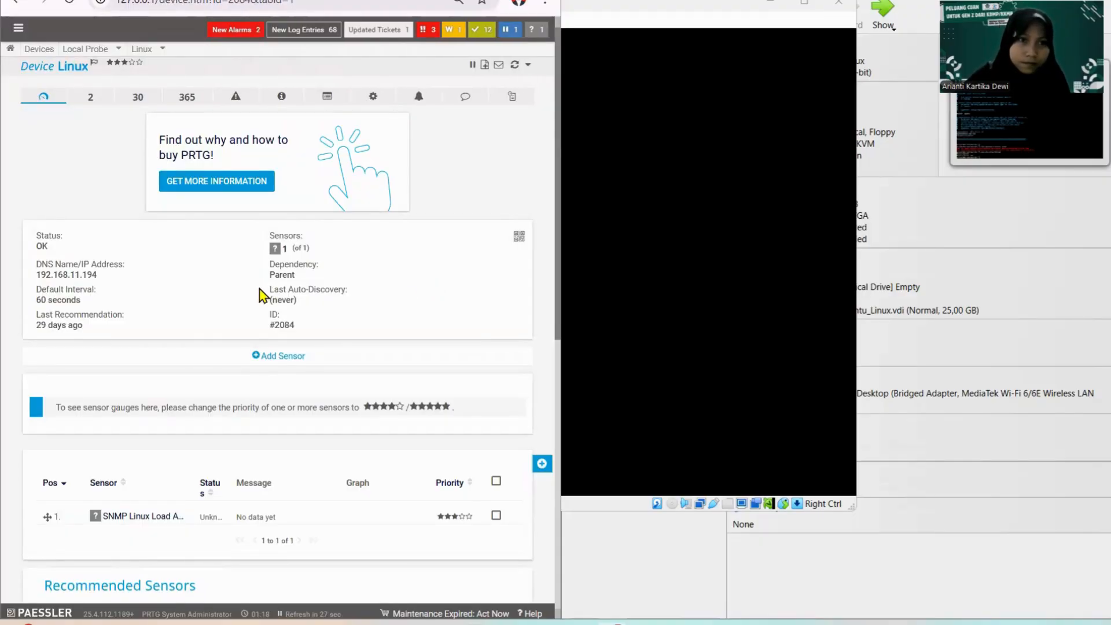
# Step: Start adding another sensor to the Linux device and search the sensor types for "snmp"
pyautogui.scroll(-3, 260, 295)
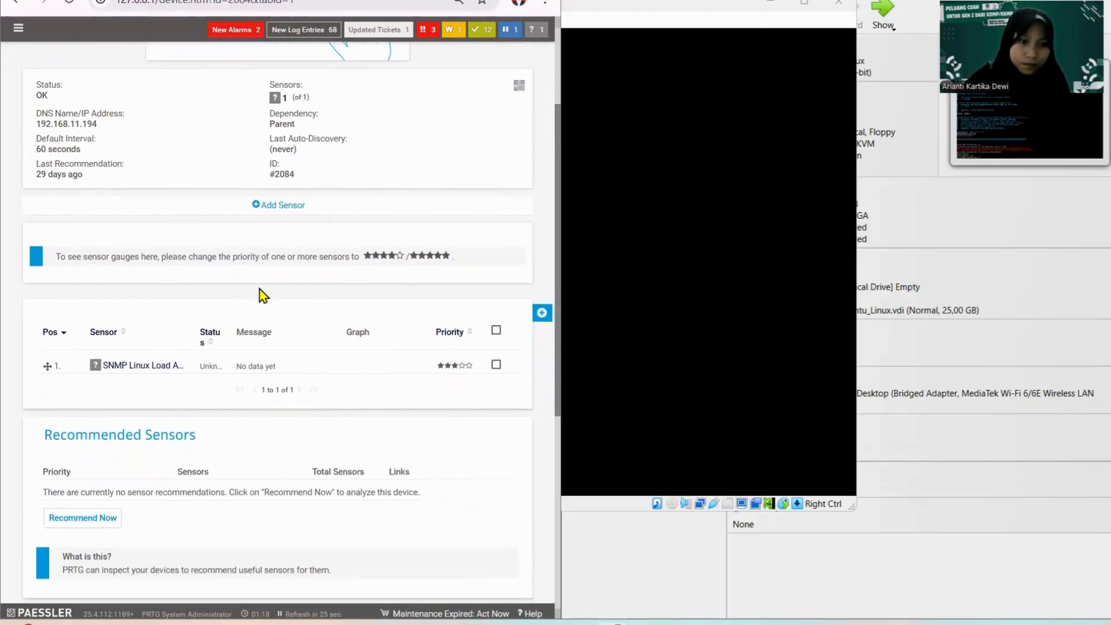
pyautogui.scroll(-2, 264, 295)
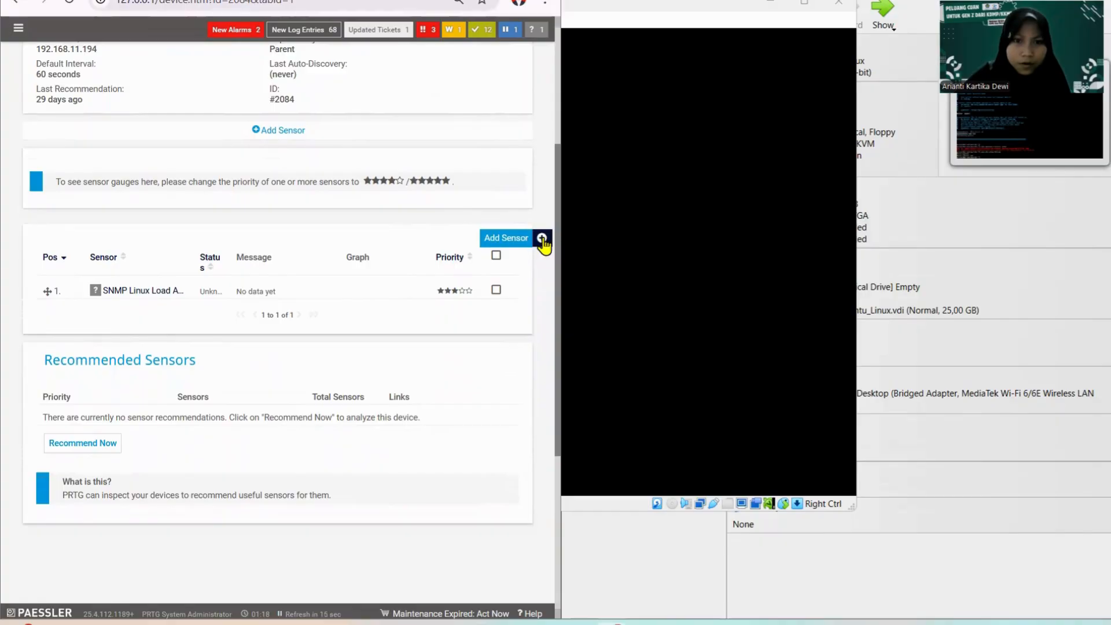
pyautogui.click(507, 241)
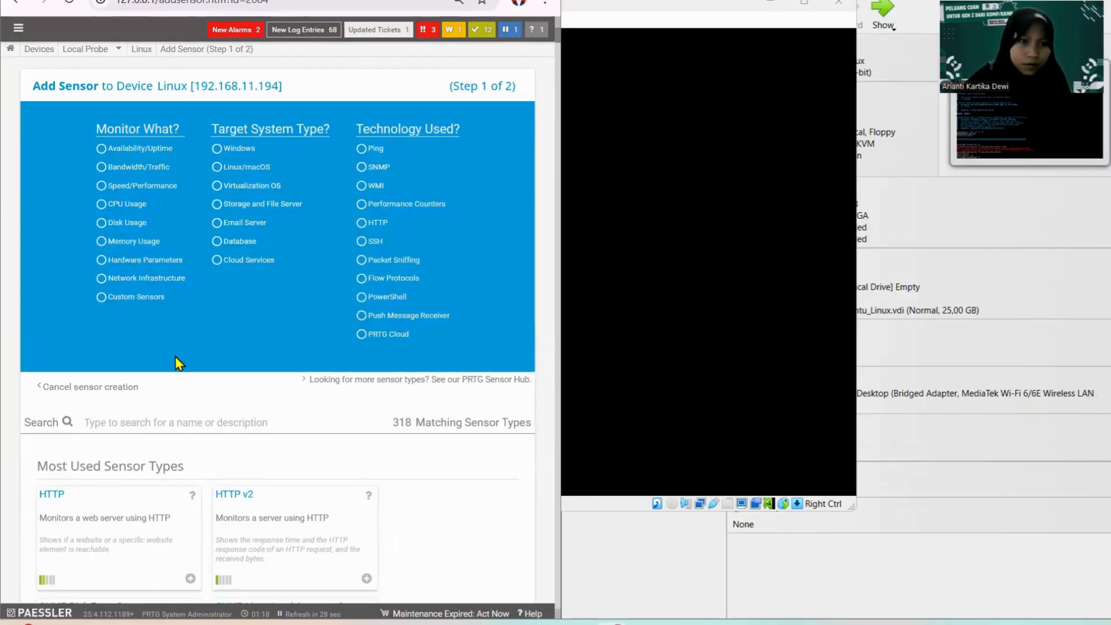
pyautogui.click(149, 417)
pyautogui.write('snmp')
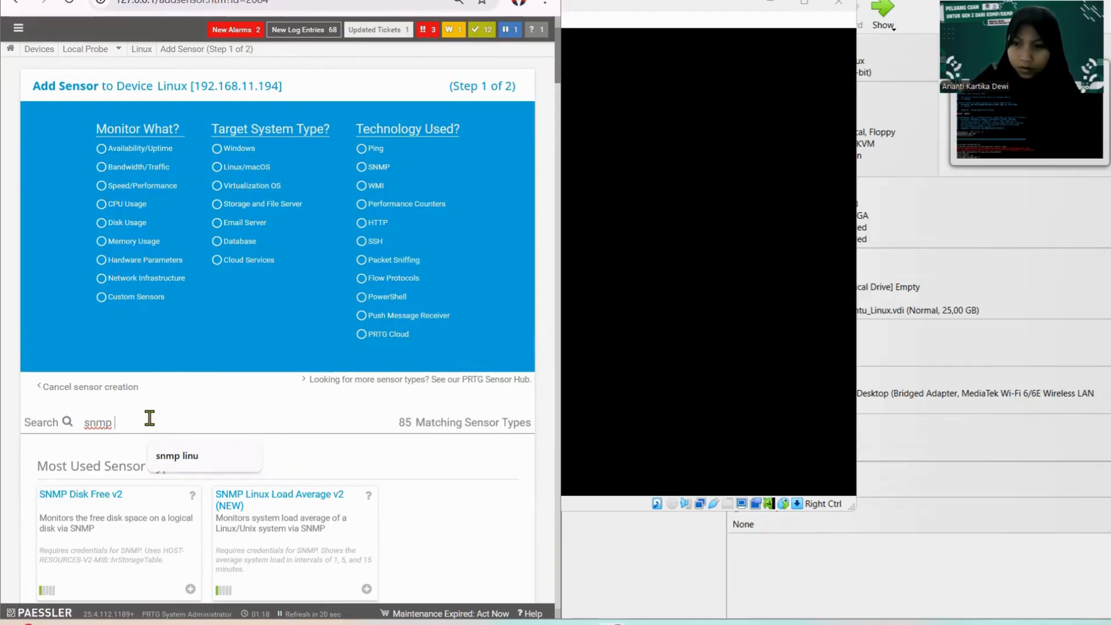
pyautogui.scroll(-5, 149, 418)
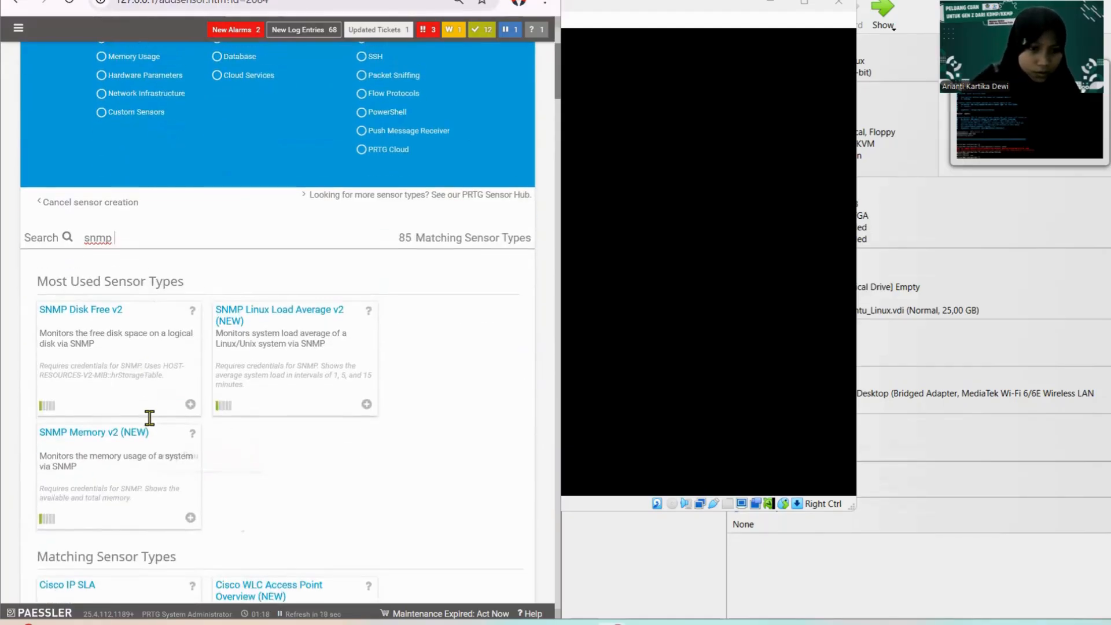
pyautogui.scroll(-2, 149, 426)
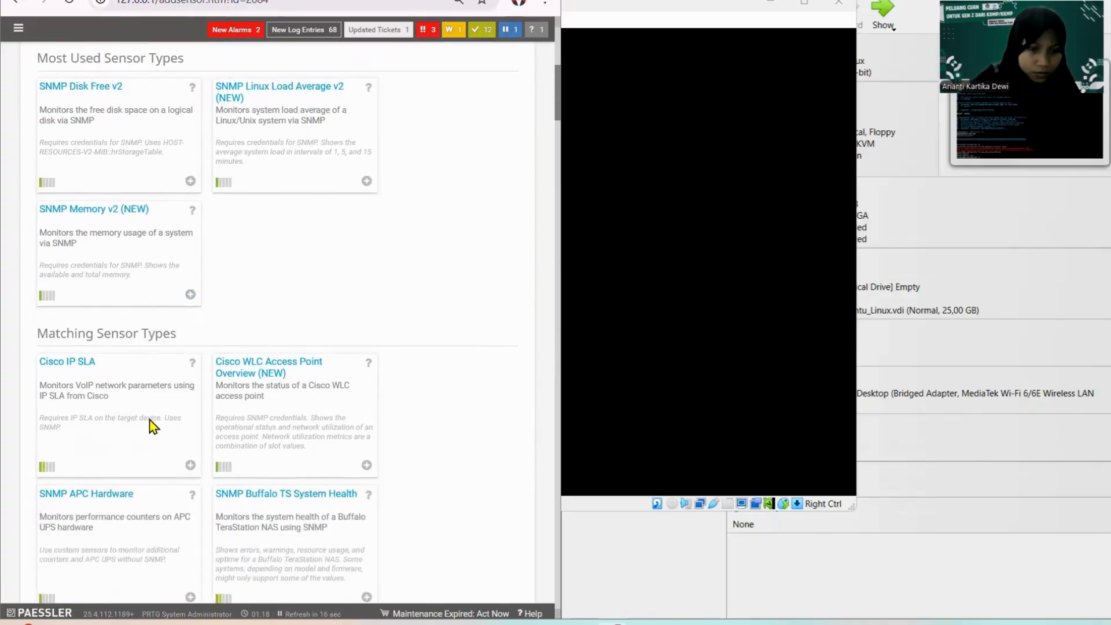
# Step: Narrow the sensor type search to "snmp linux mem" and create an SNMP Linux Meminfo sensor with its default settings
pyautogui.scroll(3, 149, 426)
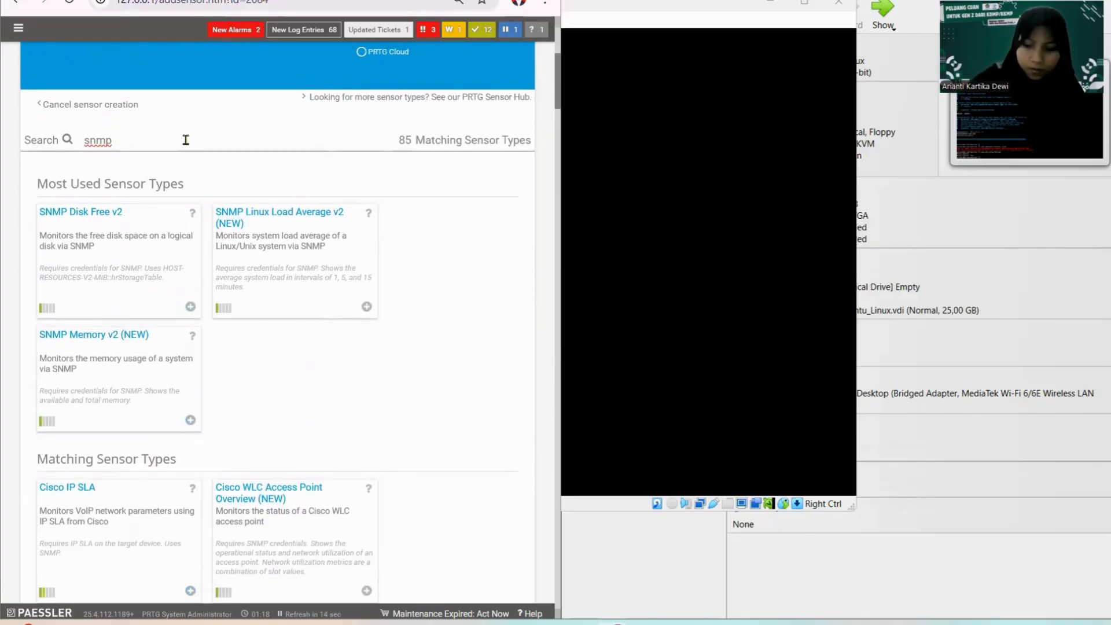
pyautogui.write('linux')
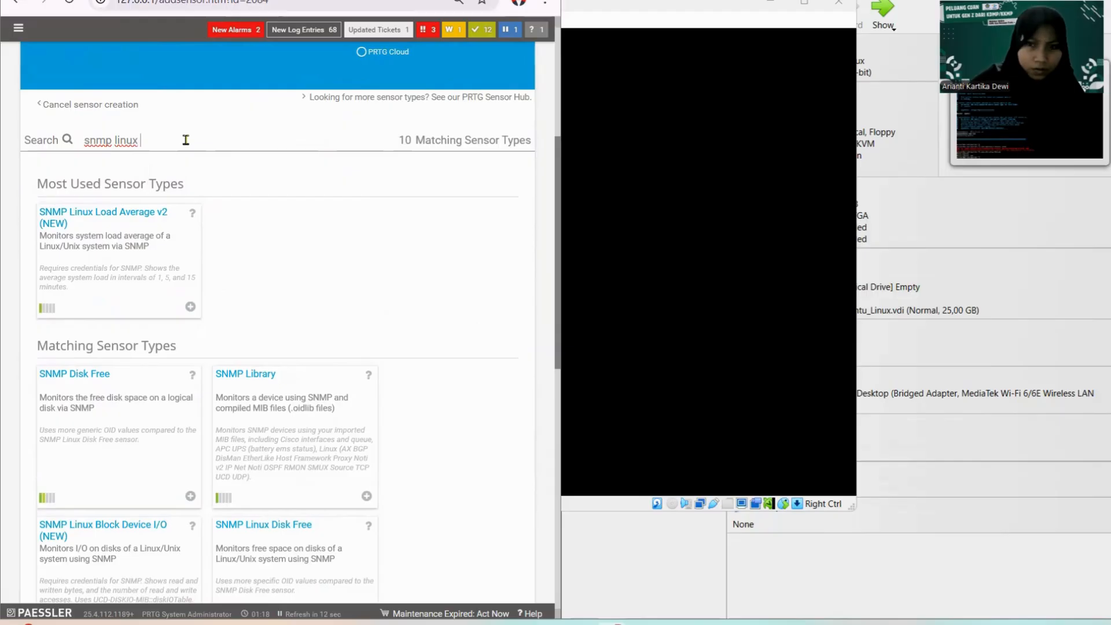
pyautogui.write(' m')
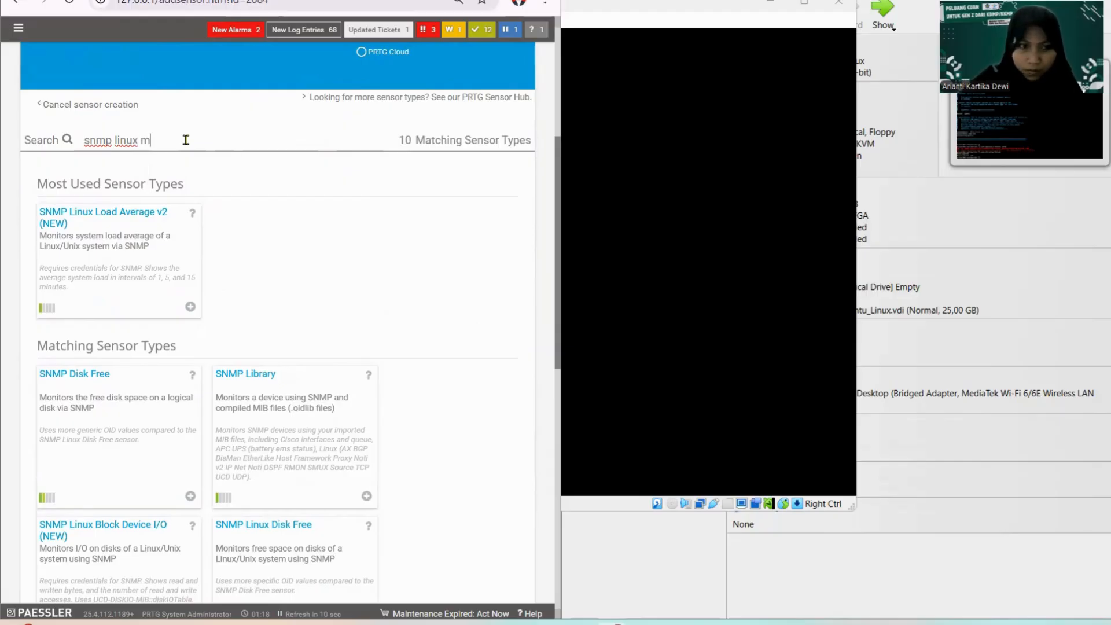
pyautogui.write('em')
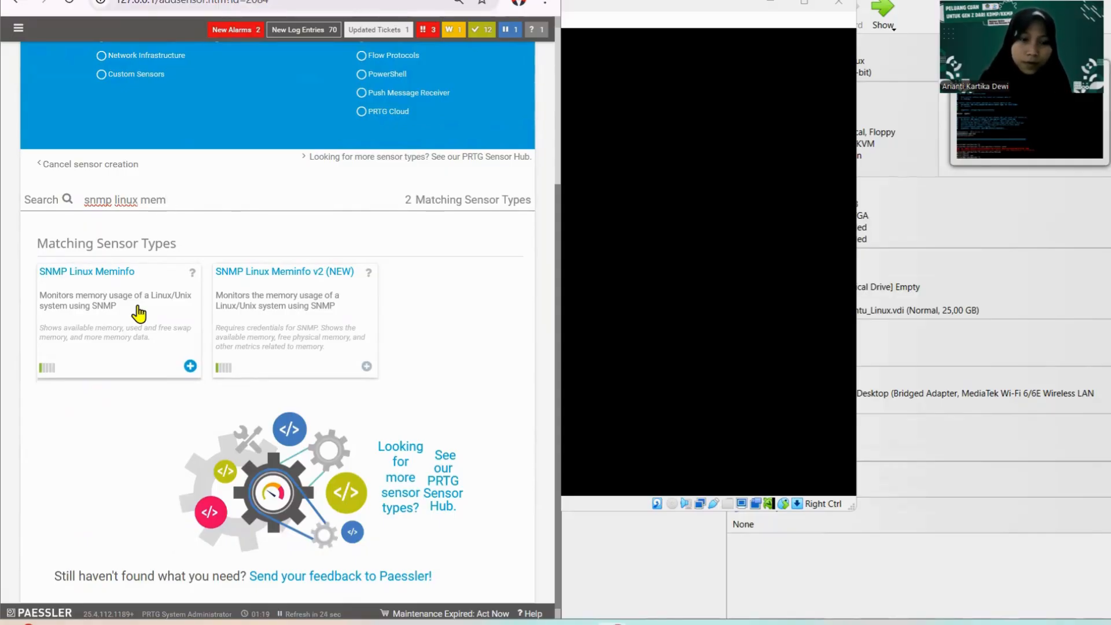
pyautogui.click(168, 315)
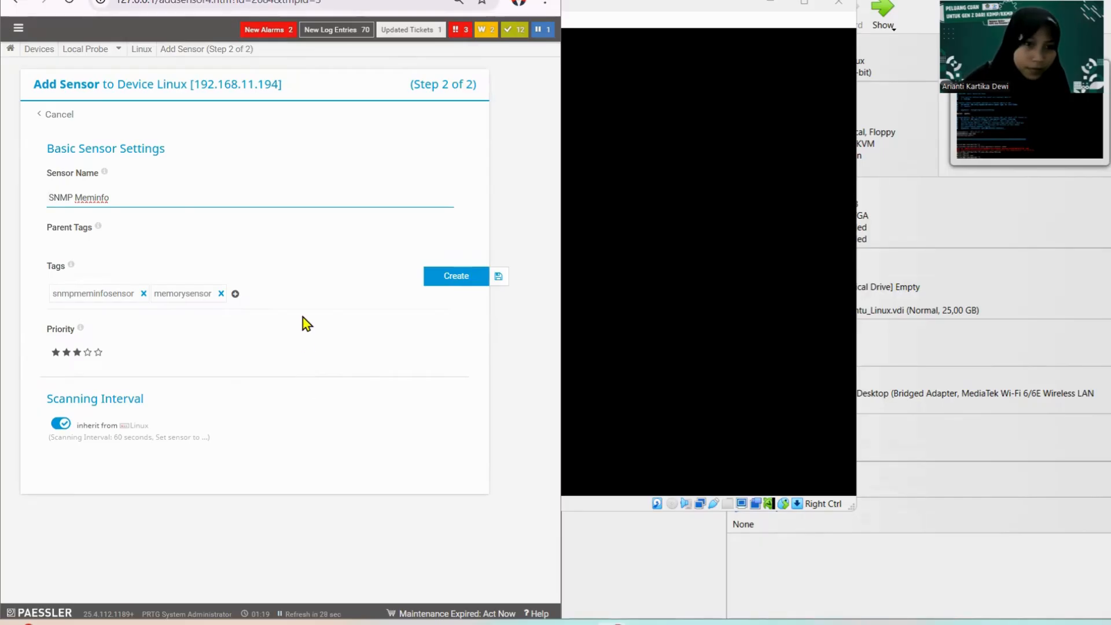
pyautogui.click(471, 281)
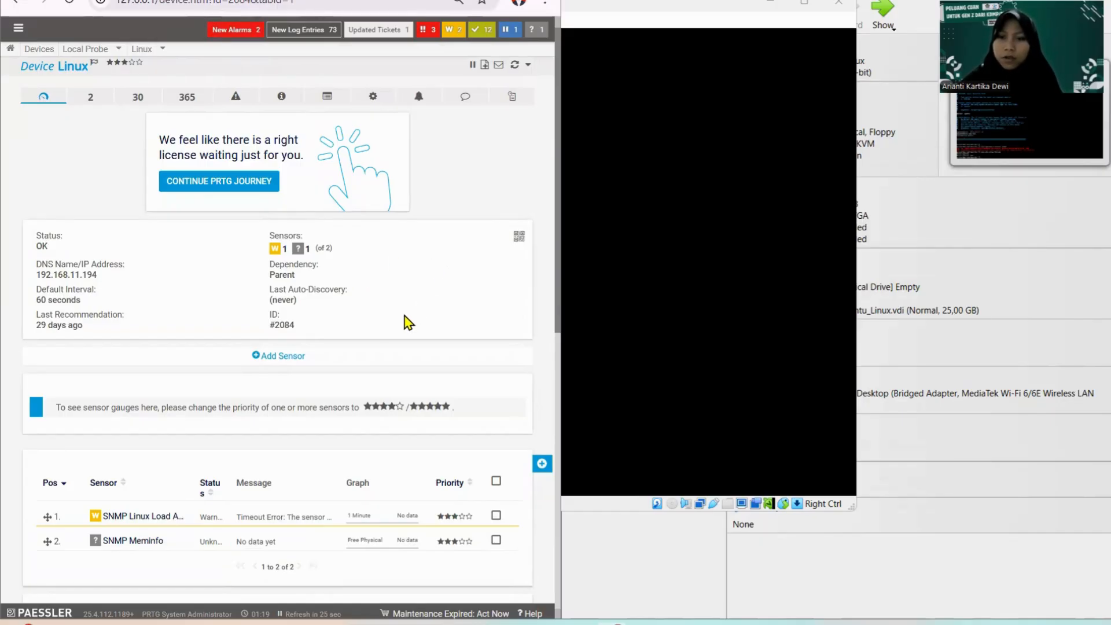
# Step: Try to add an SNMP Disk Free sensor to the Linux device, searching the sensor types for "snmp linux disk"
pyautogui.scroll(-3, 315, 331)
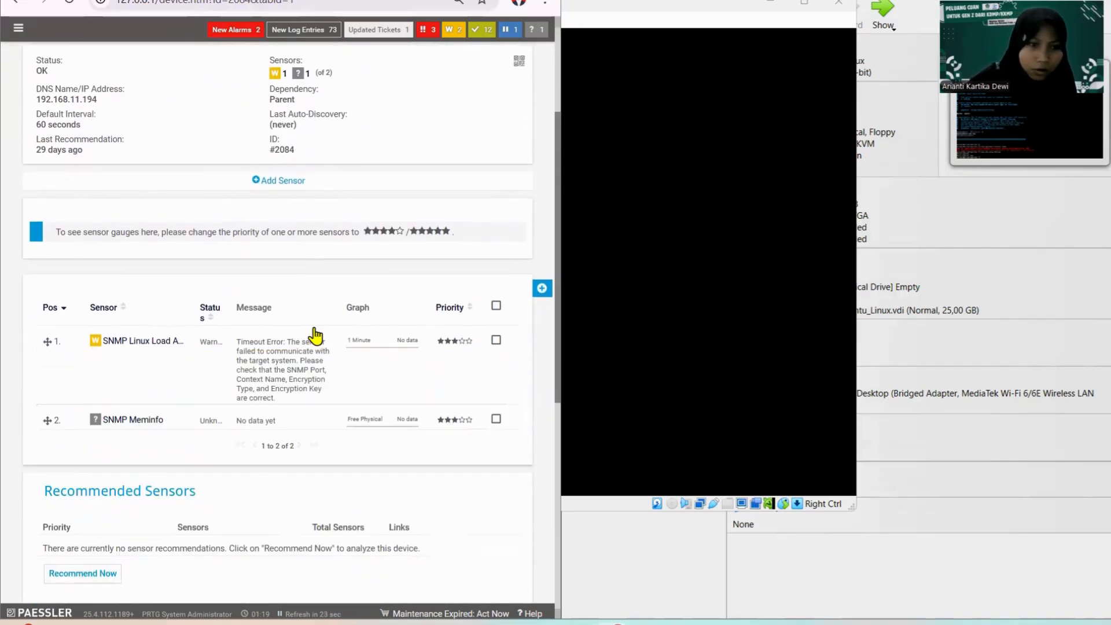
pyautogui.scroll(-1, 315, 335)
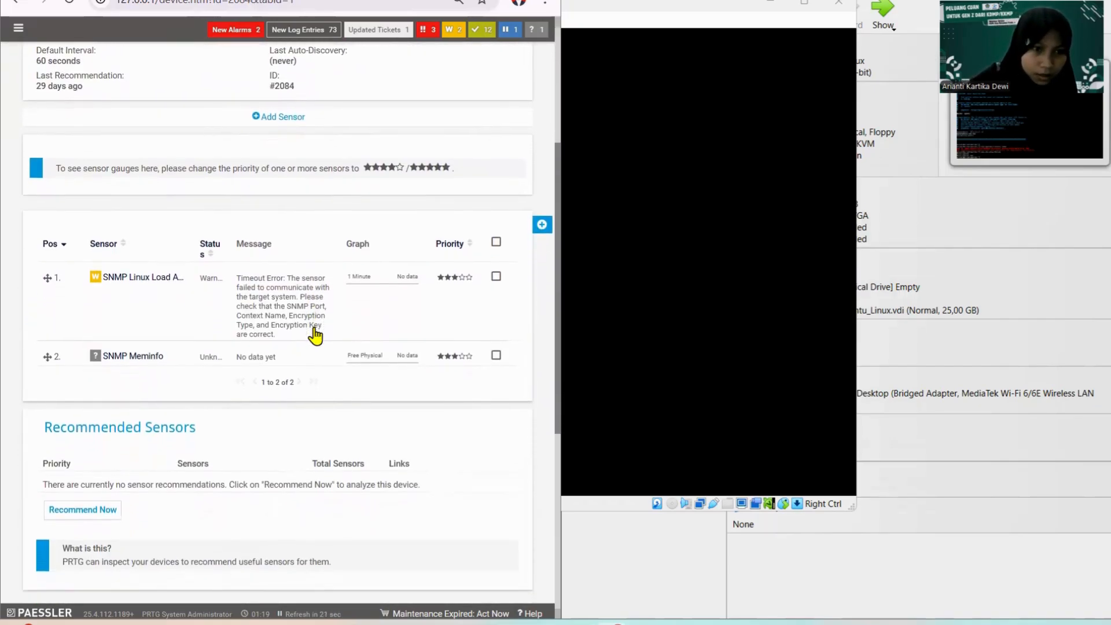
pyautogui.click(542, 225)
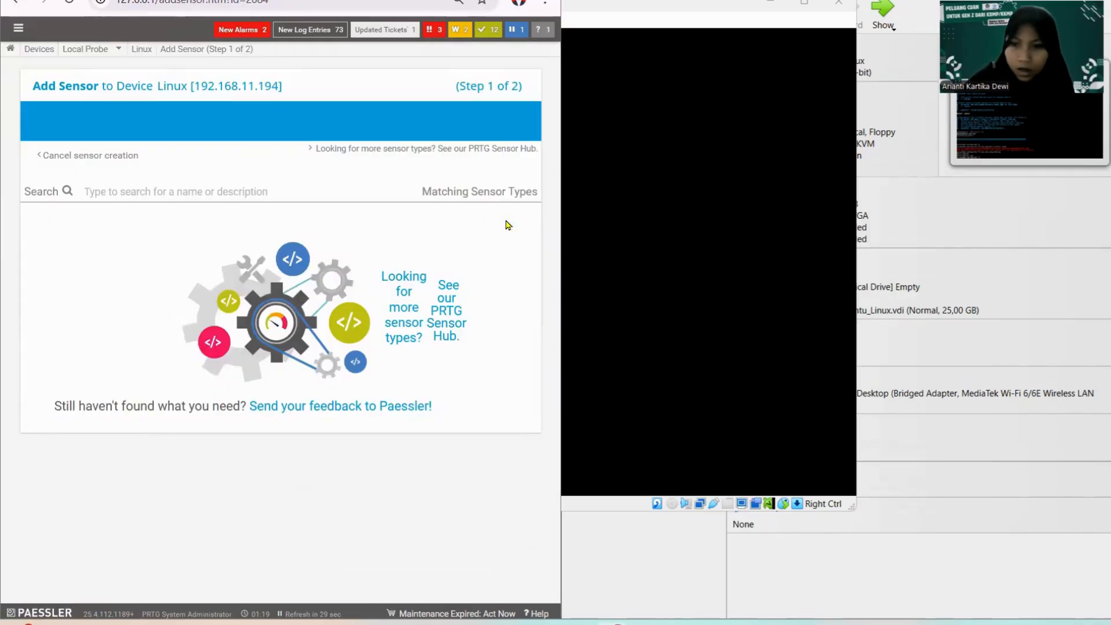
pyautogui.click(221, 423)
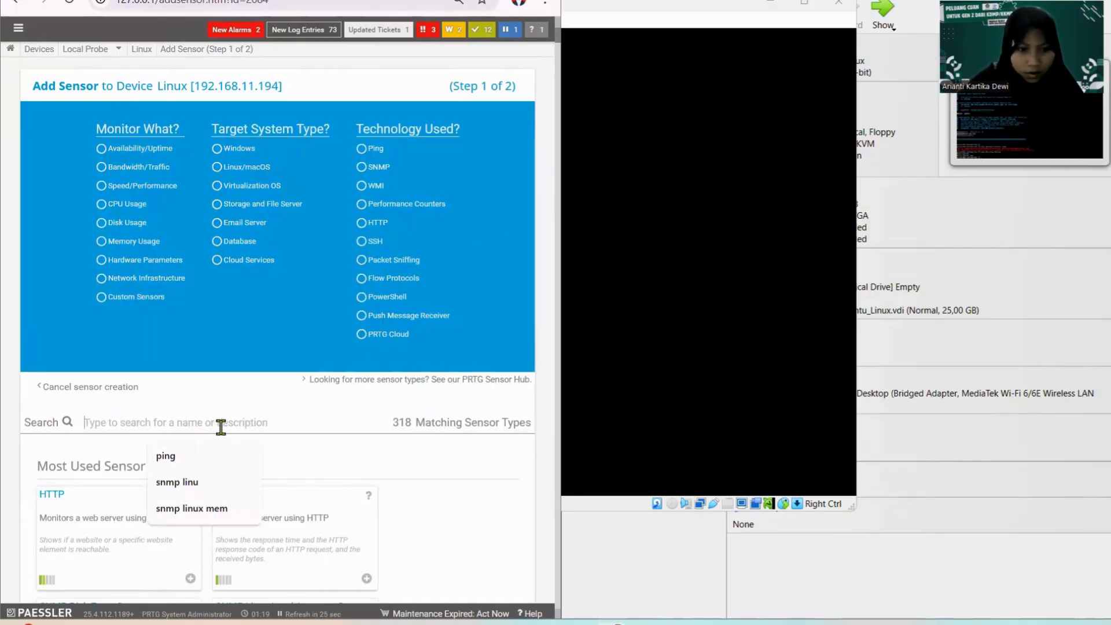
pyautogui.click(213, 491)
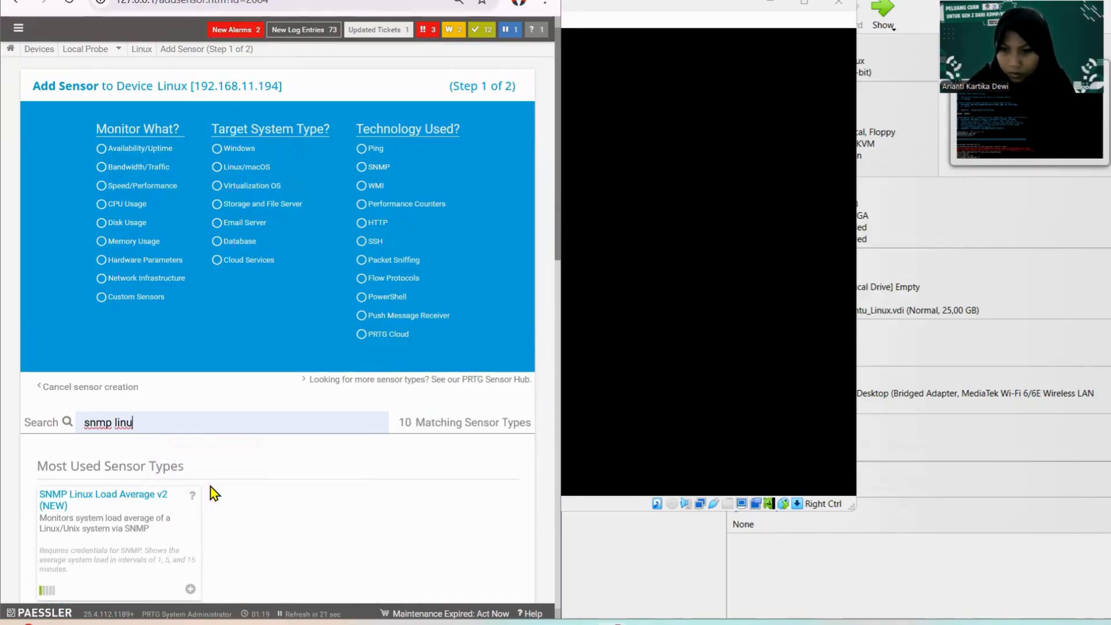
pyautogui.write('x disk')
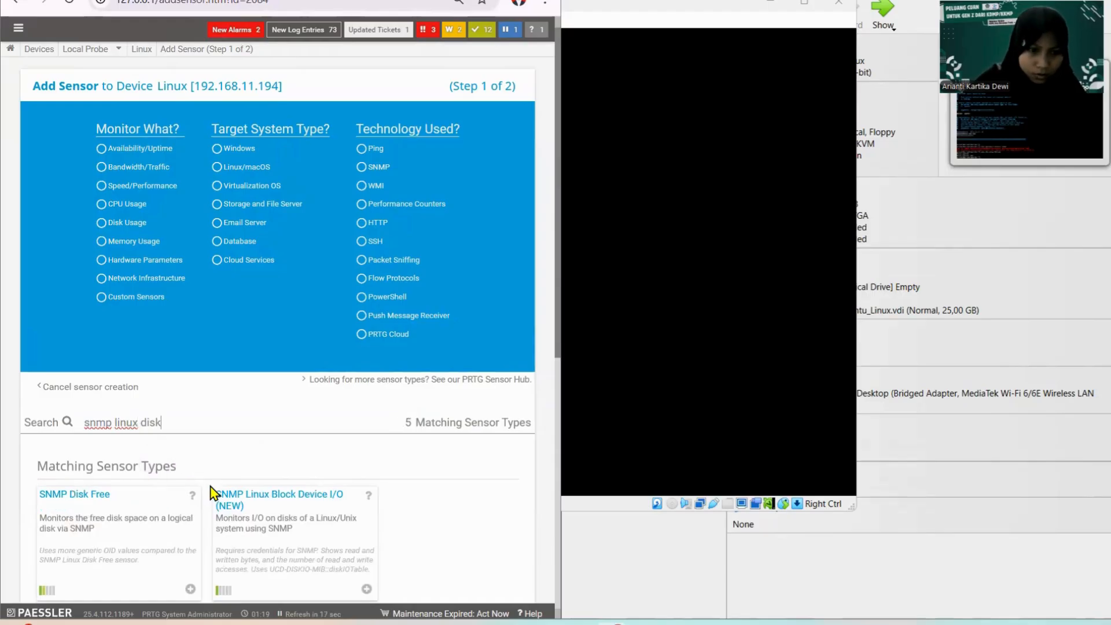
pyautogui.scroll(-2, 214, 492)
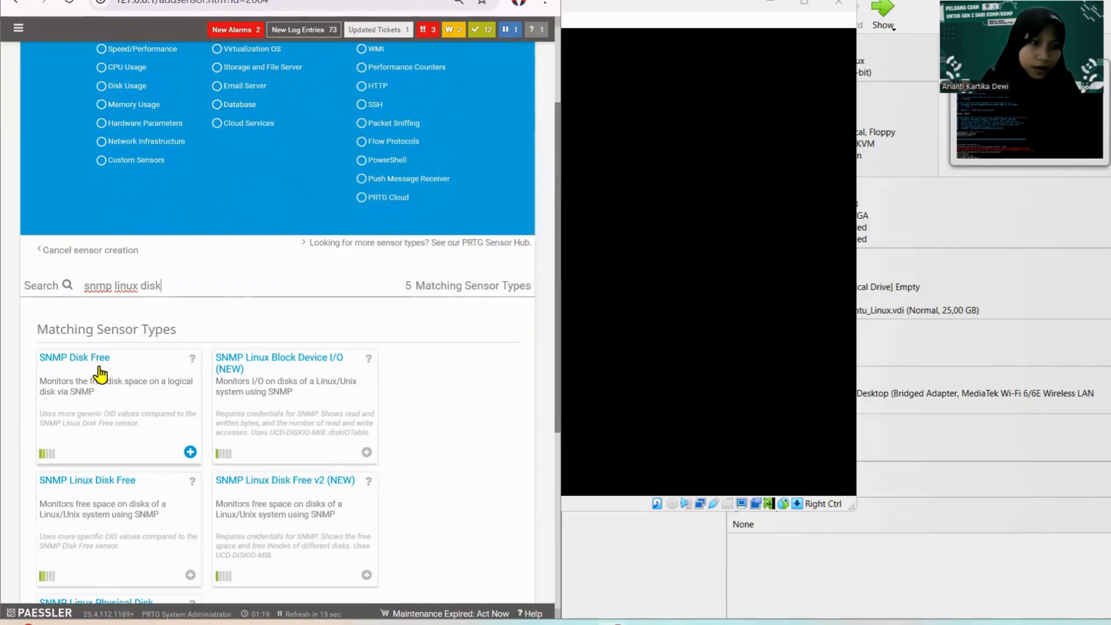
pyautogui.click(190, 452)
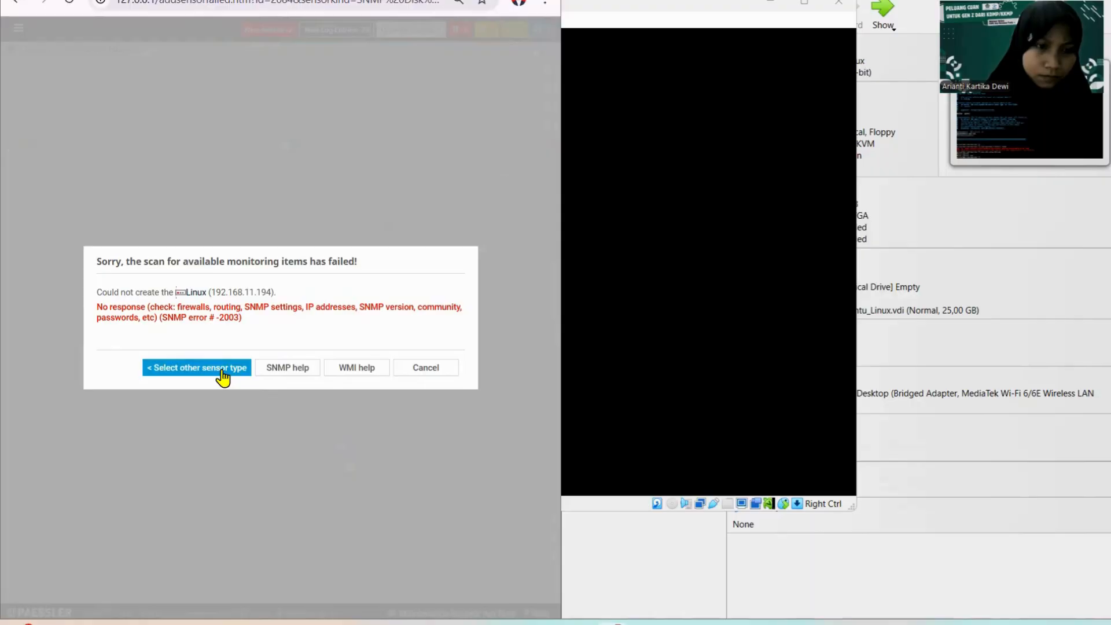
# Step: Return to the sensor type selection for the Linux device and search for "snmp linux disk" again
pyautogui.click(222, 373)
pyautogui.scroll(-1, 266, 395)
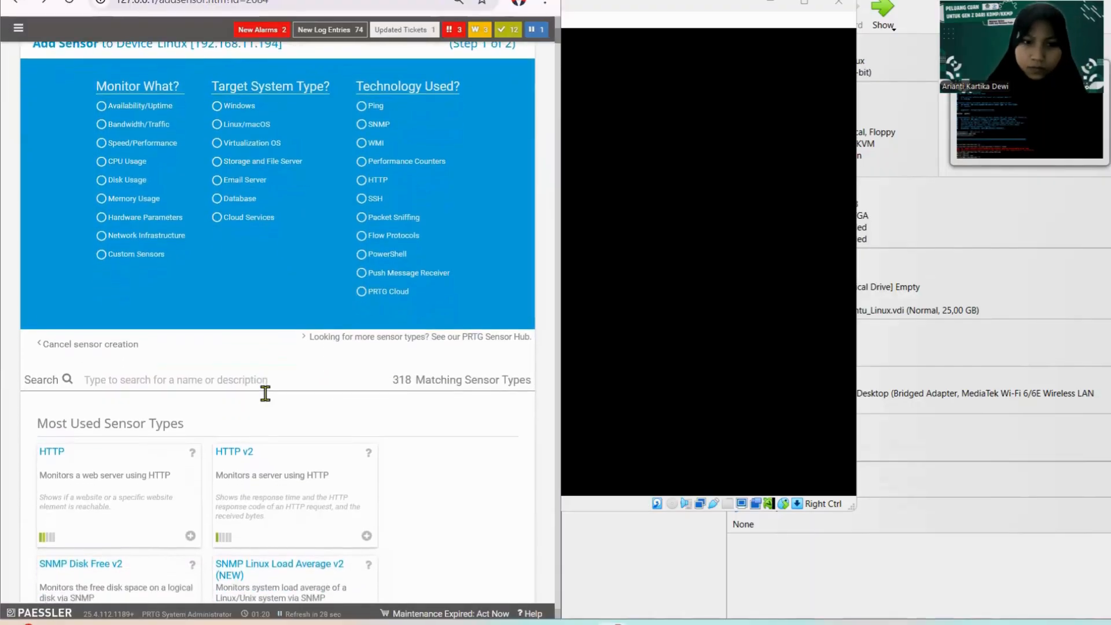
pyautogui.scroll(-3, 266, 395)
pyautogui.scroll(1, 266, 399)
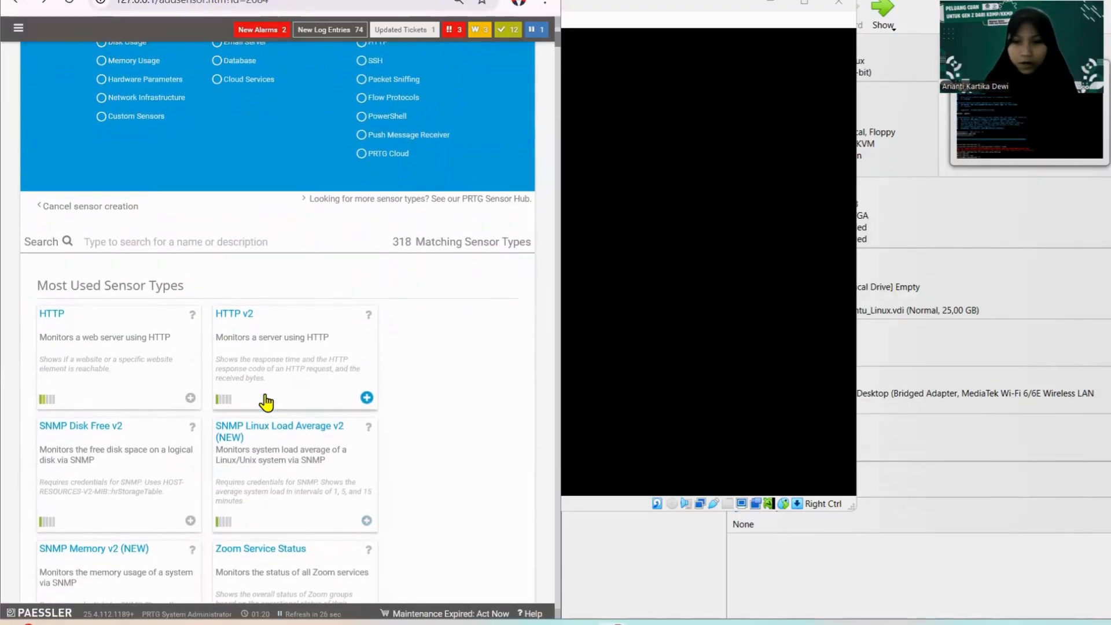
pyautogui.click(168, 237)
pyautogui.write('snmp')
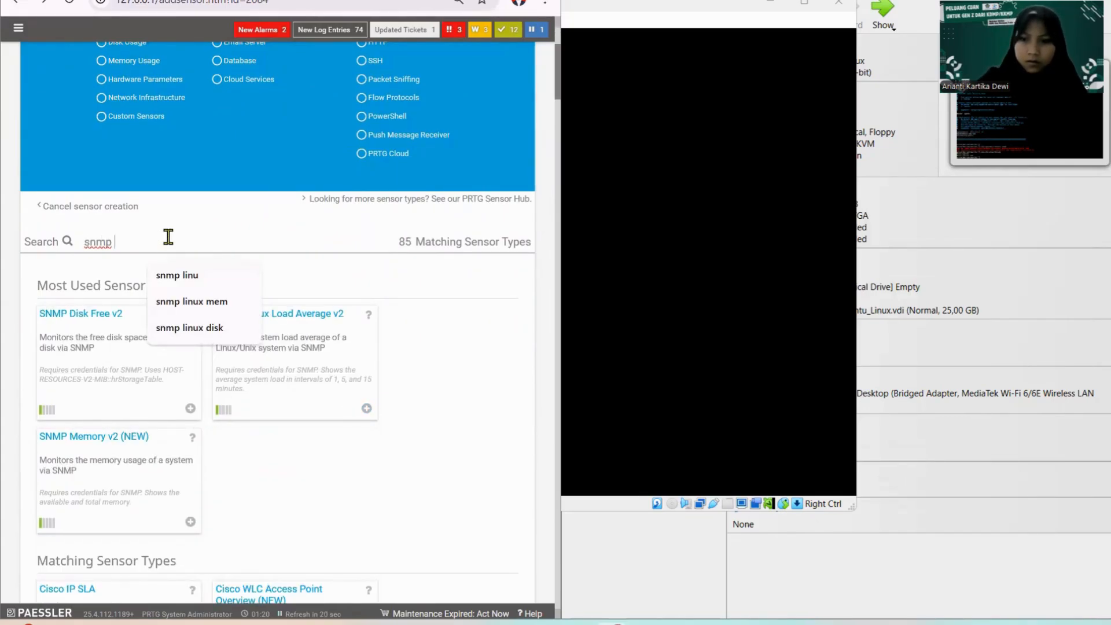
pyautogui.write(' linux disk')
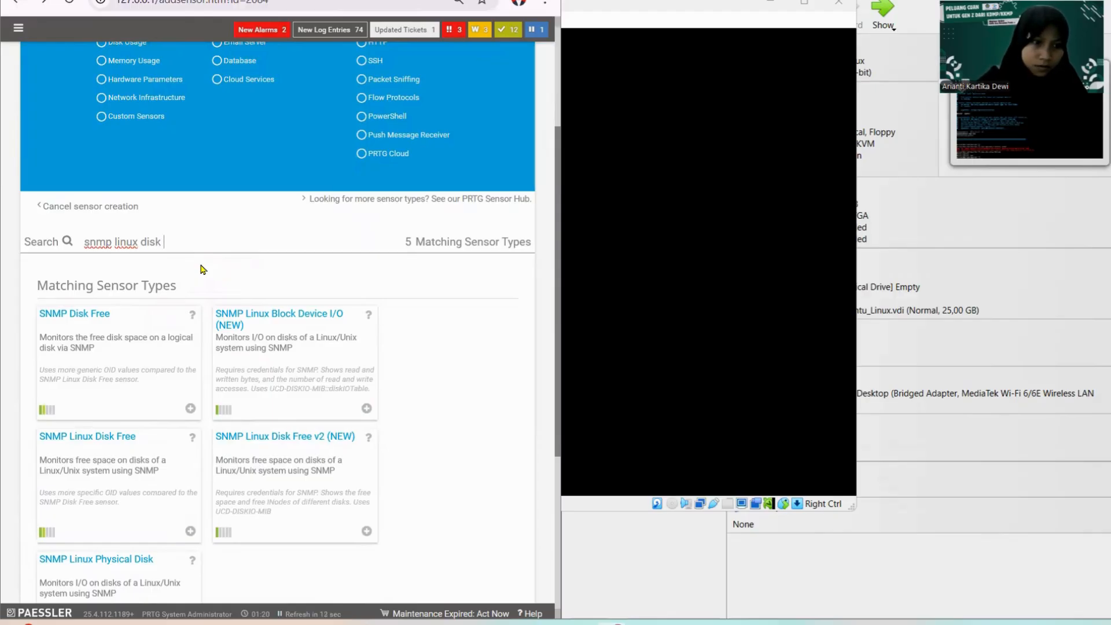
# Step: Create an SNMP Linux Disk Free sensor on the Linux device with its default settings
pyautogui.scroll(-2, 203, 270)
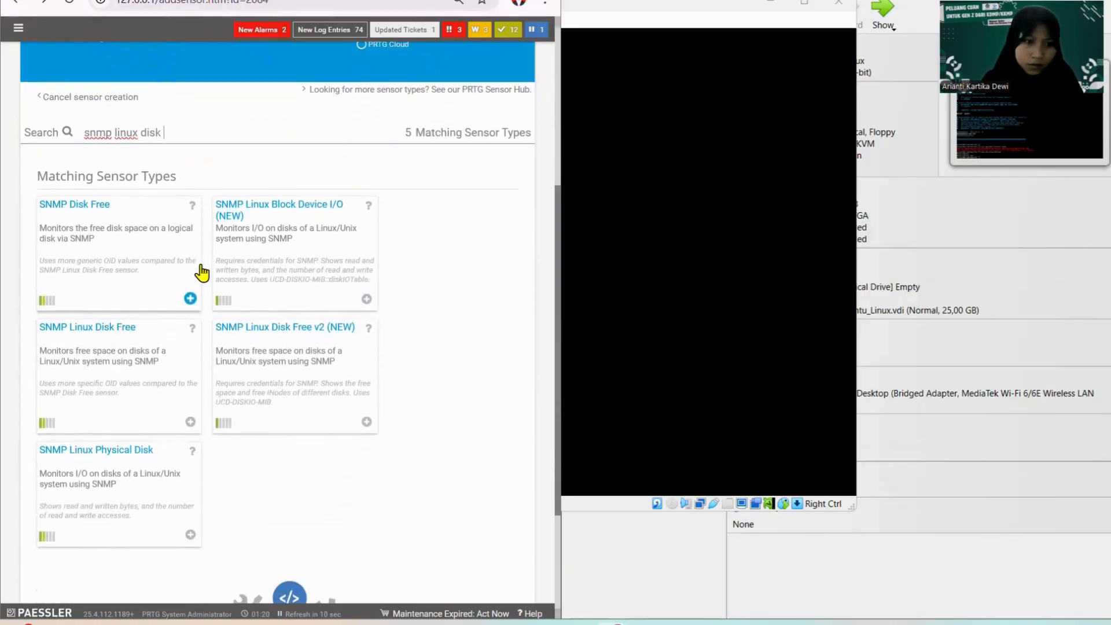
pyautogui.click(116, 329)
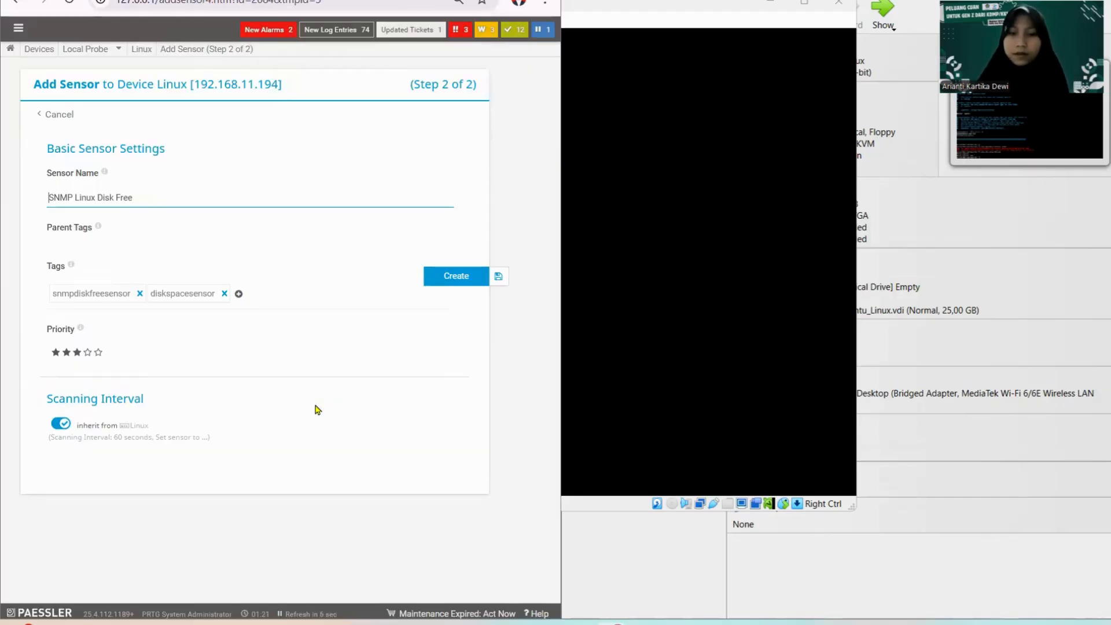
pyautogui.click(457, 276)
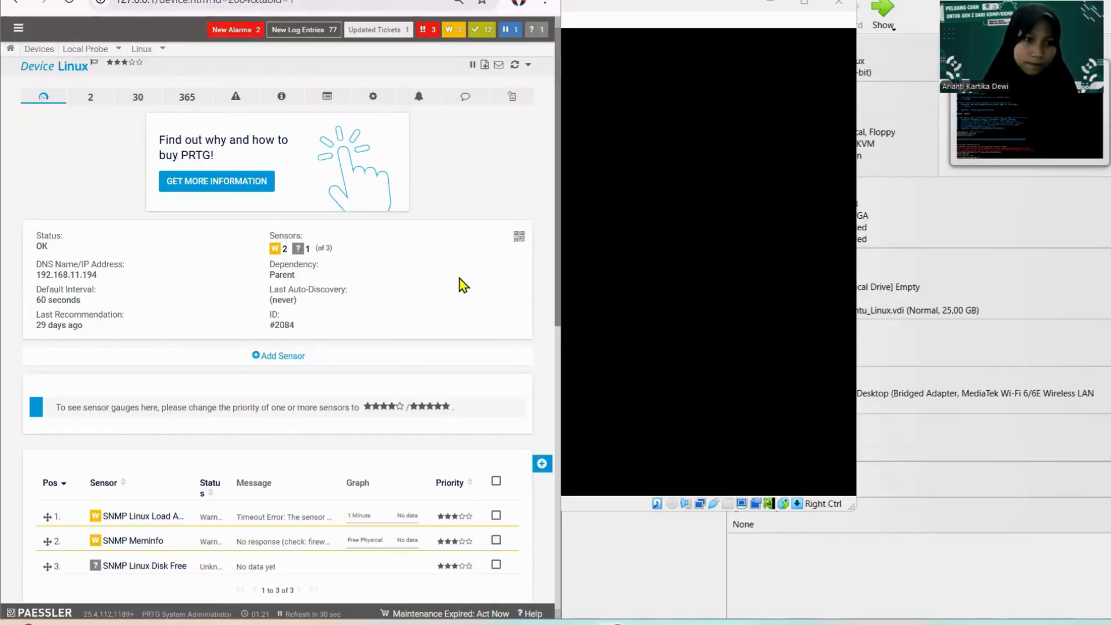
# Step: Start adding another sensor to the Linux device, search for "snmp traffic", and choose the SNMP Traffic sensor type
pyautogui.scroll(-3, 306, 441)
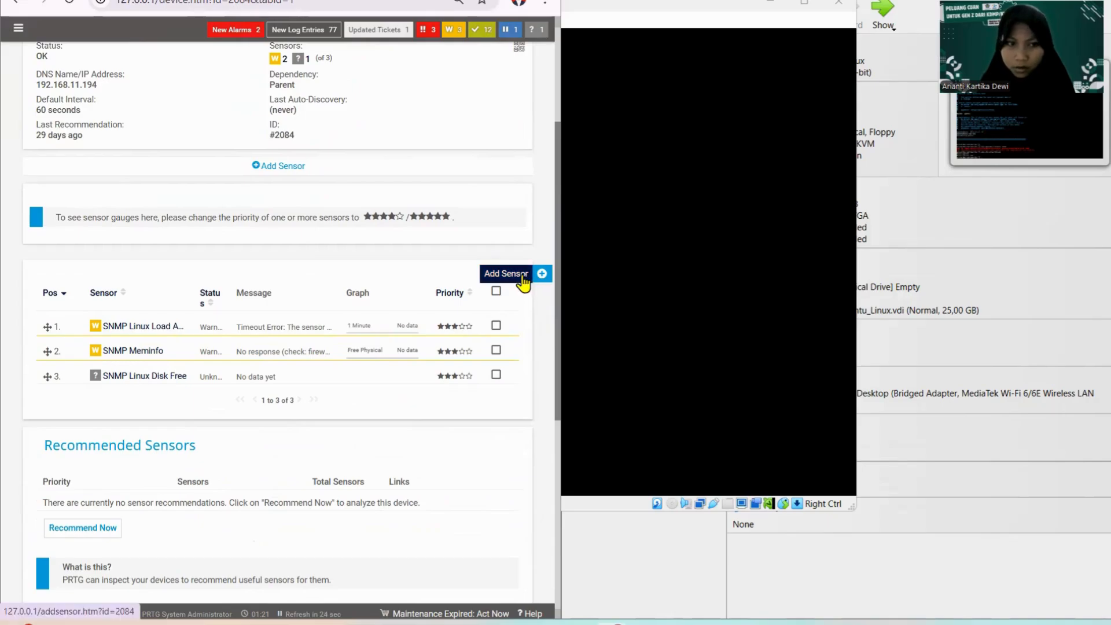
pyautogui.click(522, 276)
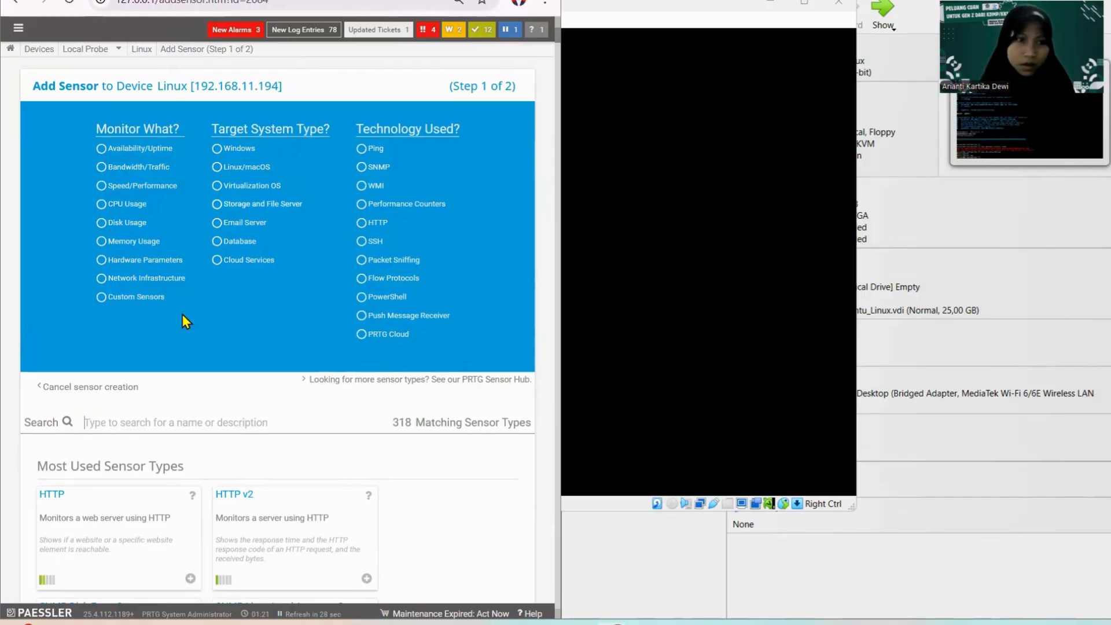
pyautogui.click(127, 430)
pyautogui.write('snm')
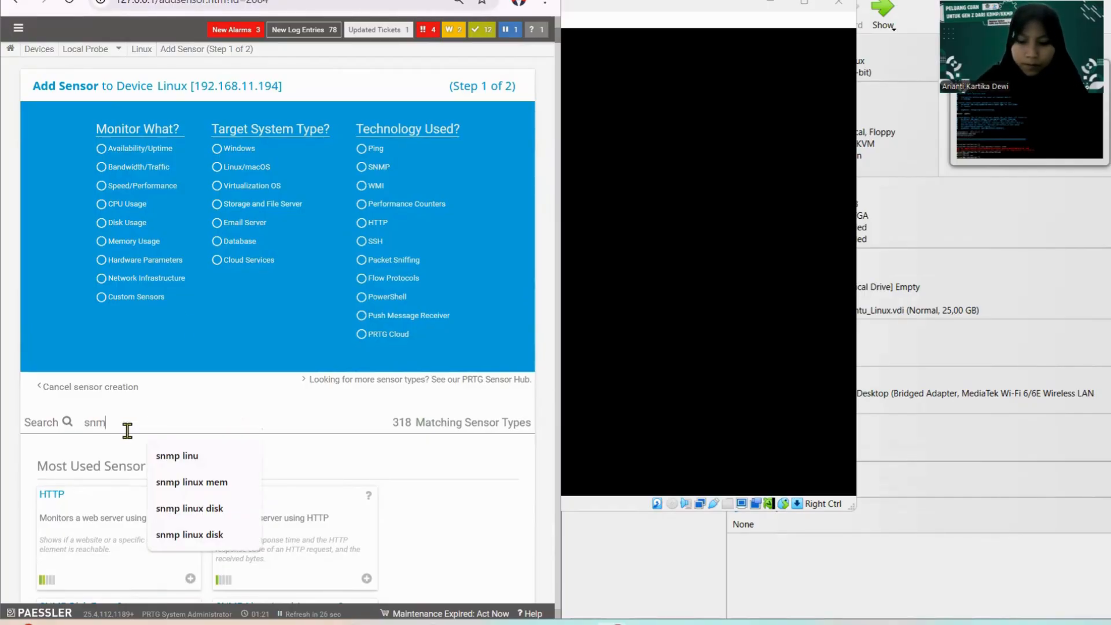
pyautogui.write('p tr')
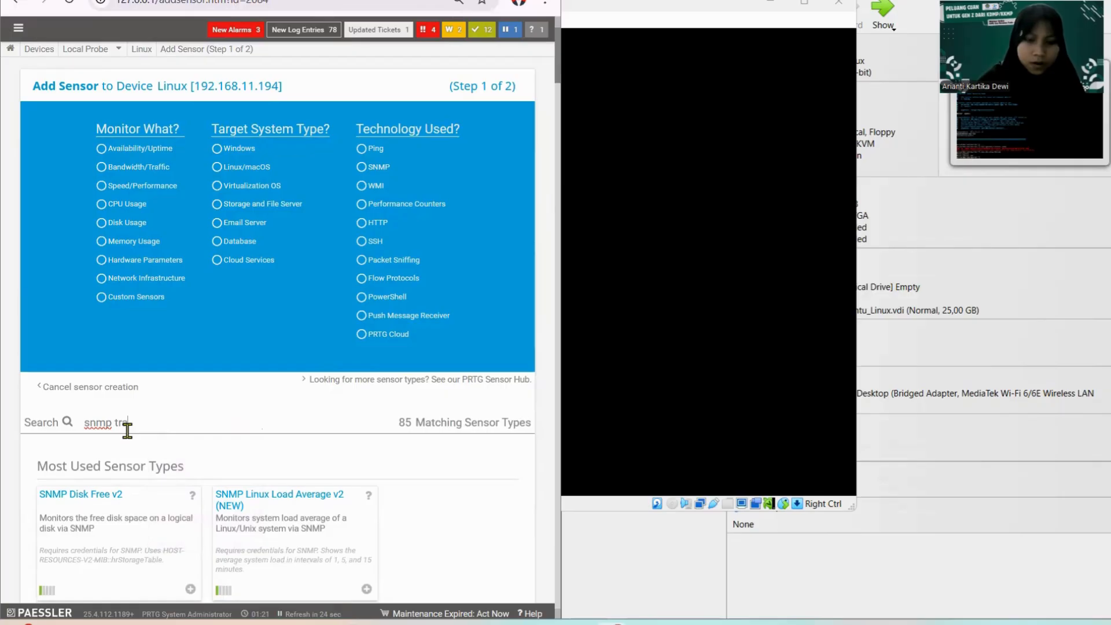
pyautogui.write('affic')
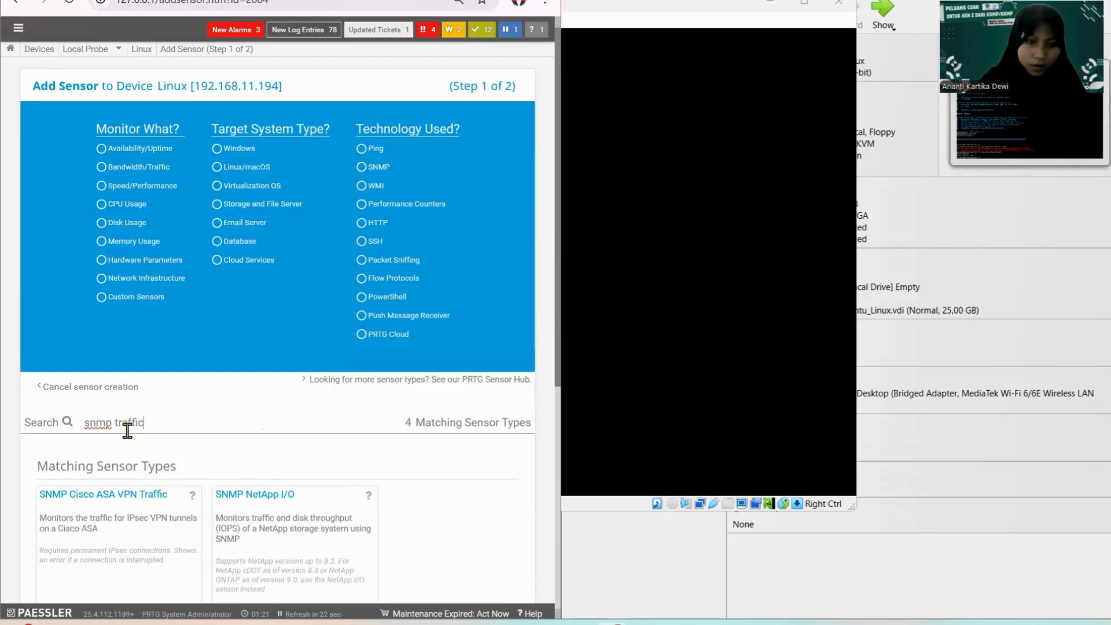
pyautogui.scroll(-4, 127, 431)
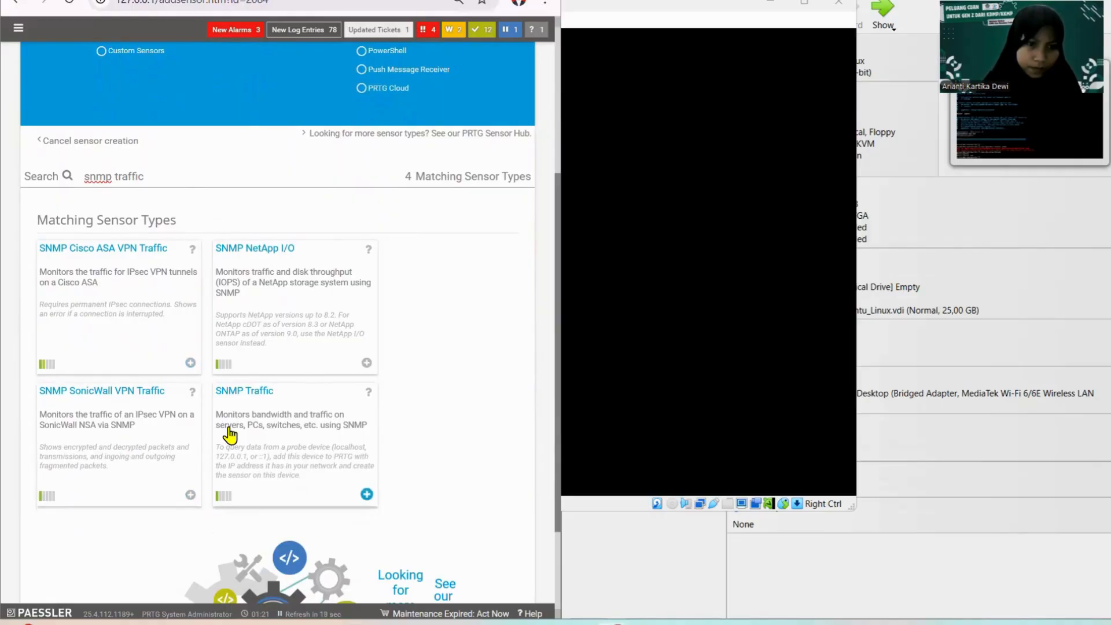
pyautogui.scroll(-2, 231, 435)
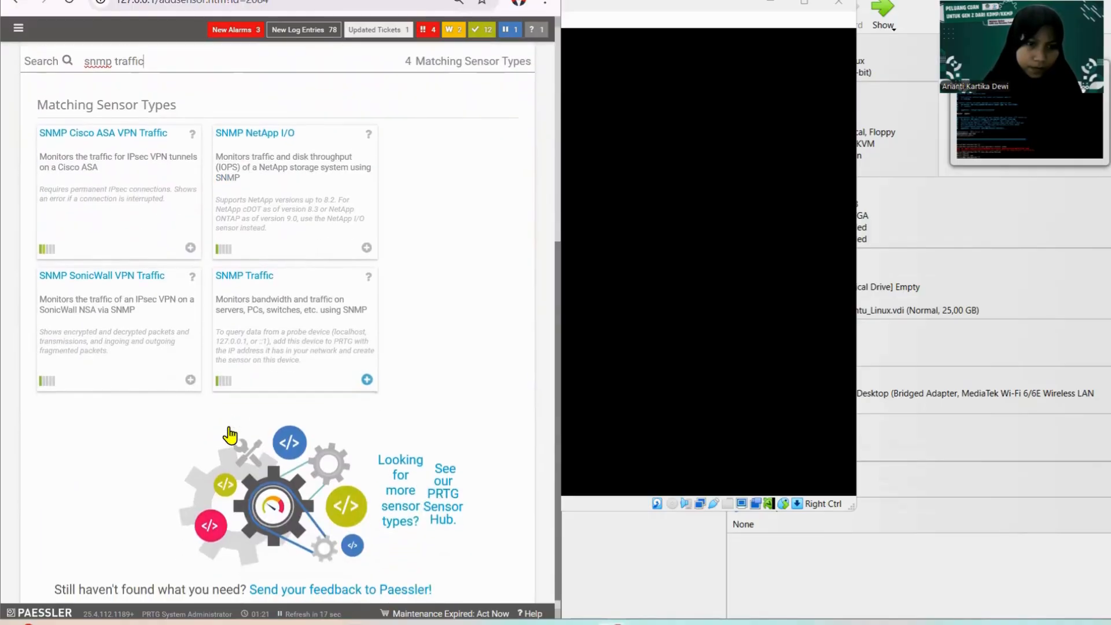
pyautogui.click(305, 325)
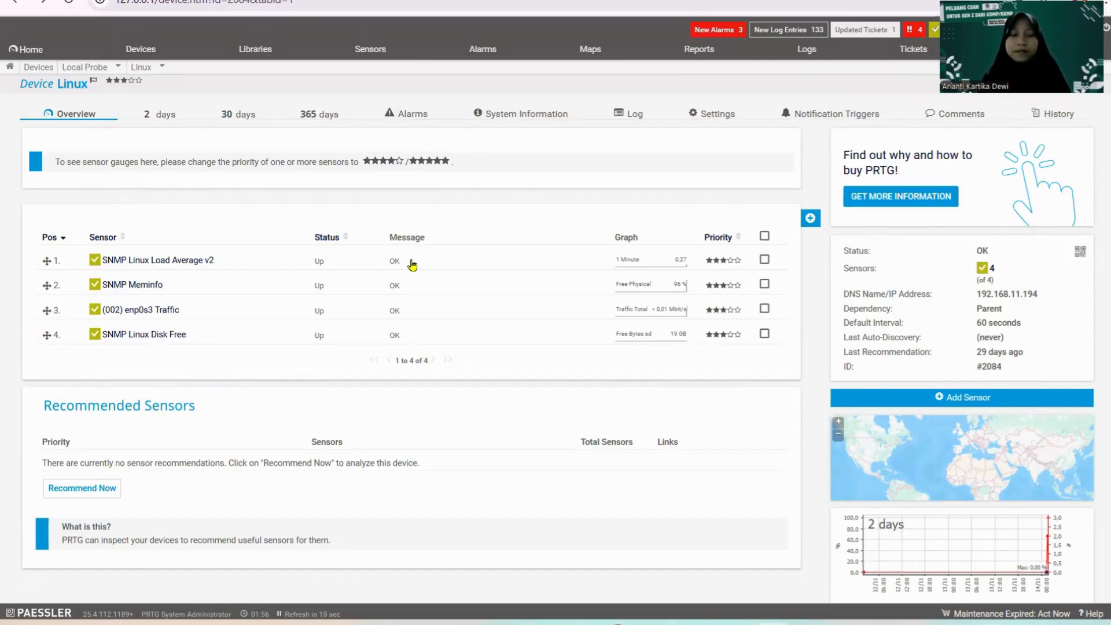
# Step: Review the sensor list on the Linux device's overview and preview the details of the (002) enp0s3 Traffic sensor
pyautogui.scroll(-2, 412, 265)
pyautogui.scroll(2, 412, 264)
pyautogui.scroll(-4, 412, 265)
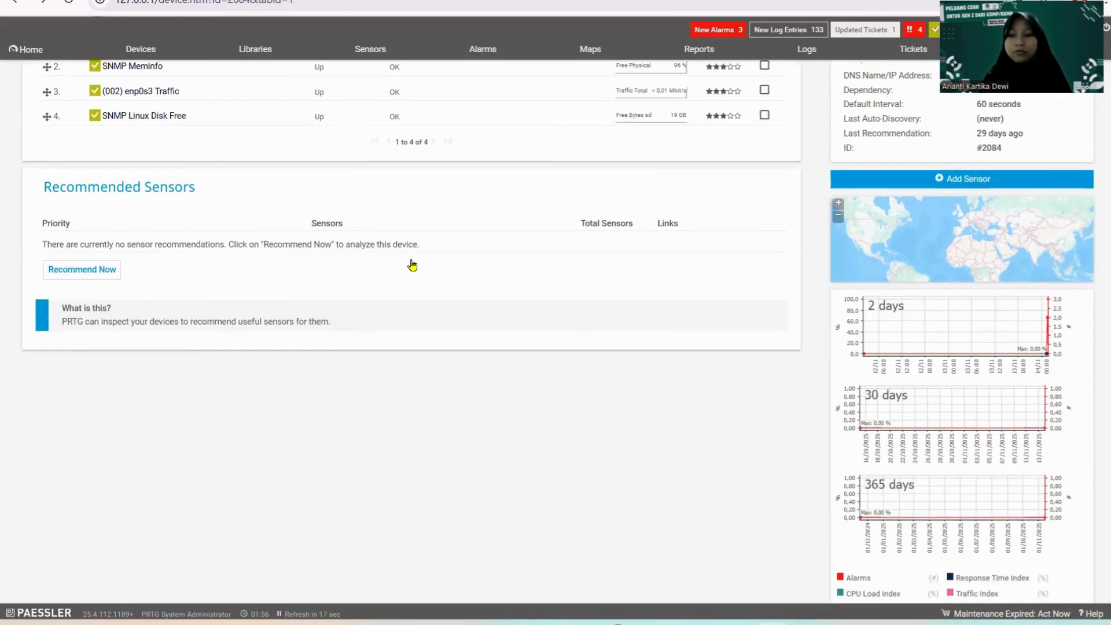
pyautogui.scroll(4, 412, 264)
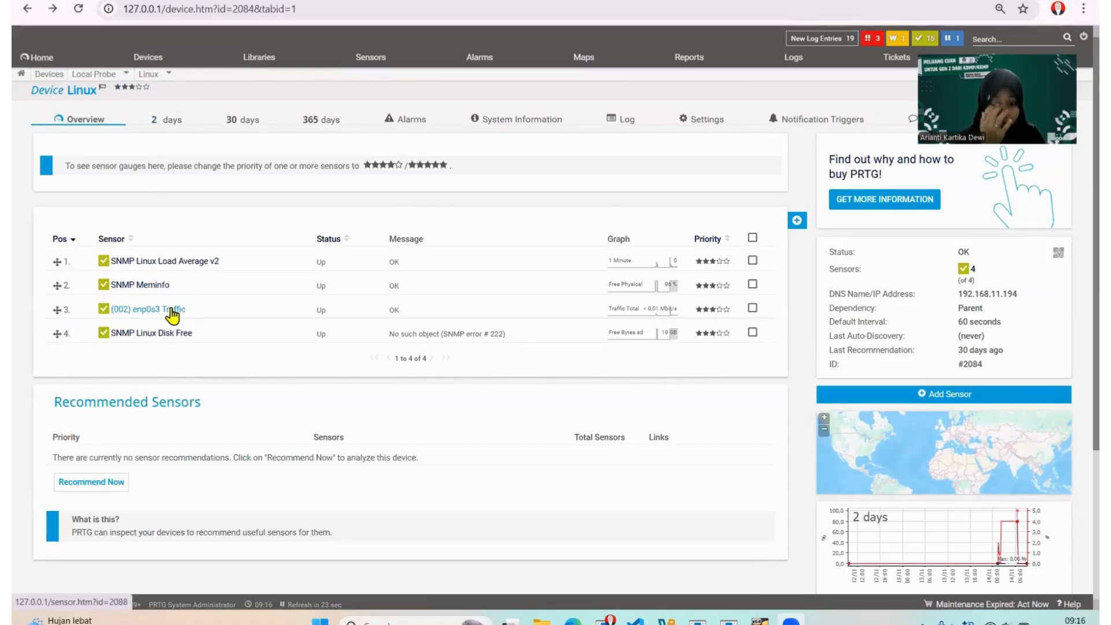
pyautogui.moveTo(172, 316)
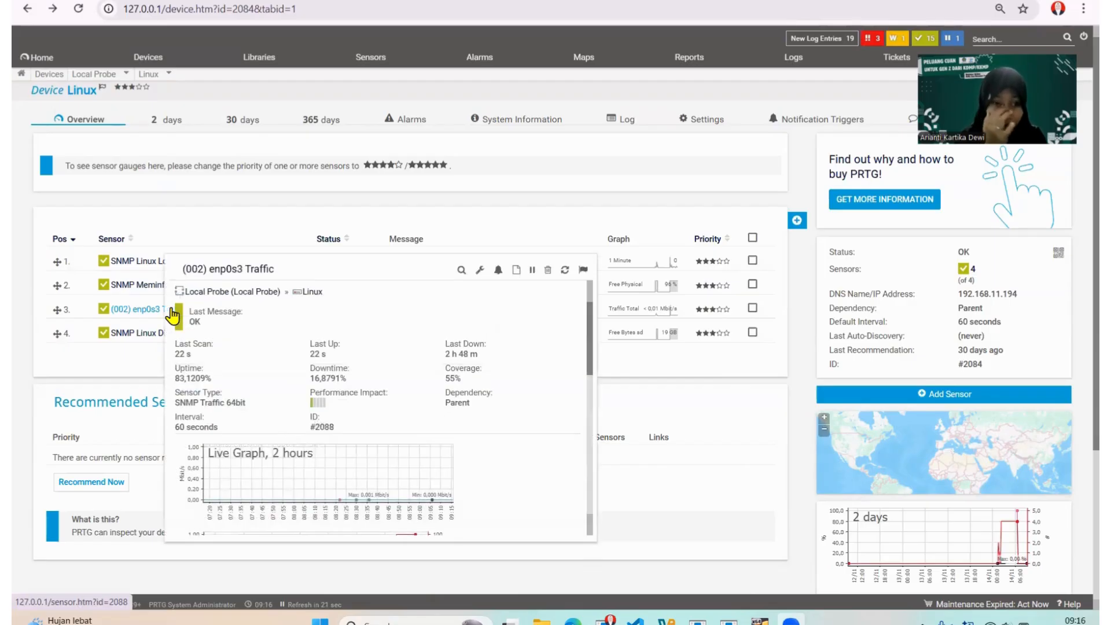
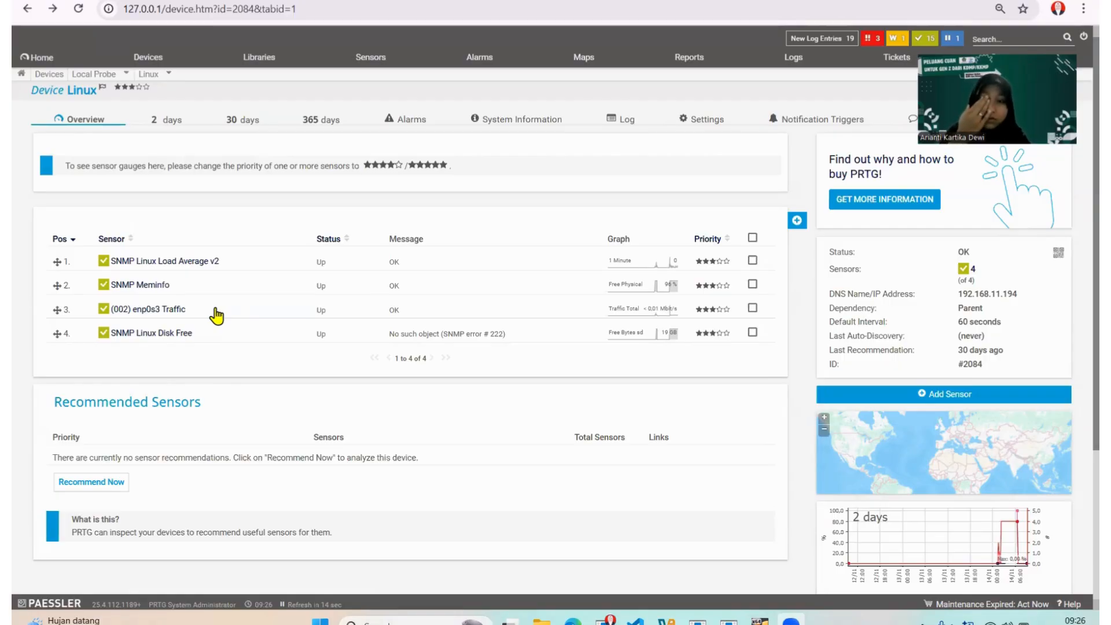
# Step: Open the live data graph of the SNMP Linux Load Average v2 sensor and move it back one screen in time
pyautogui.click(183, 263)
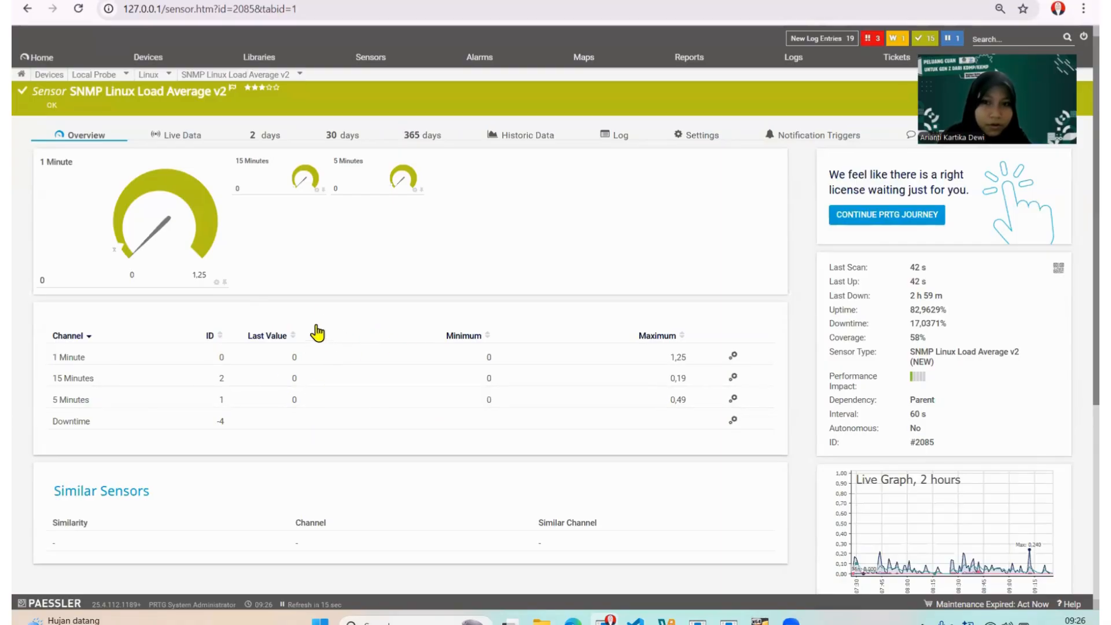
pyautogui.click(172, 137)
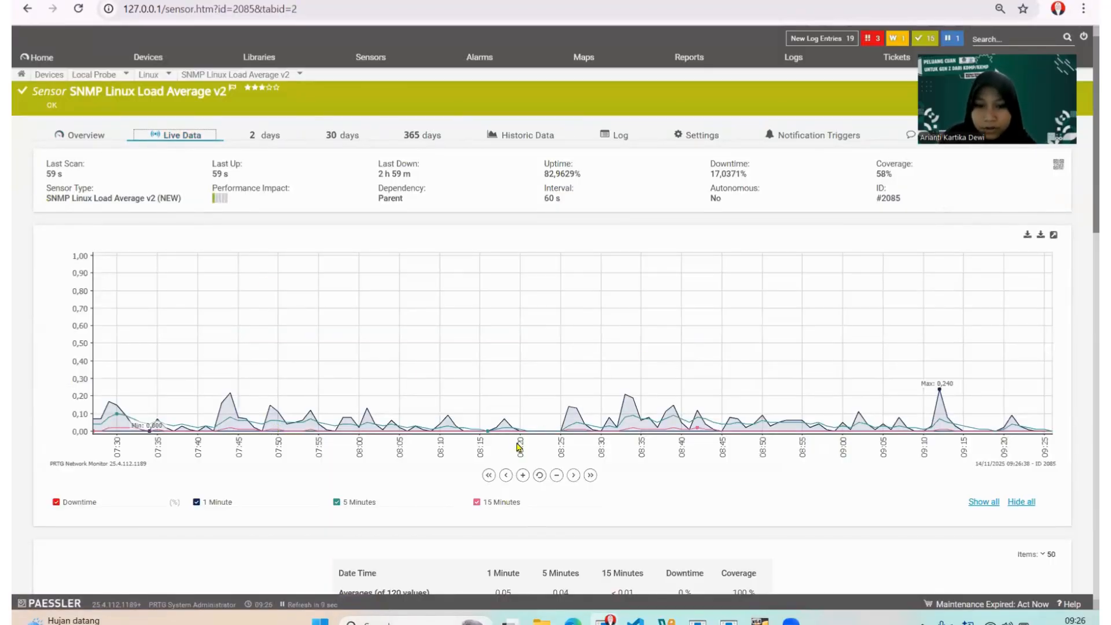
pyautogui.click(489, 475)
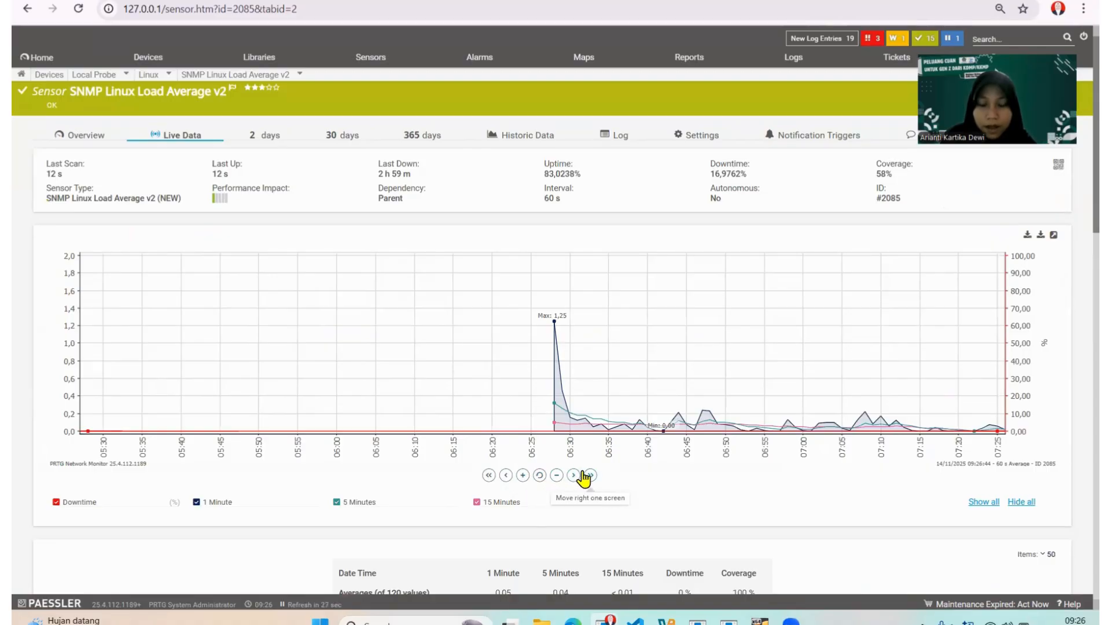
# Step: Move the load average graph forward in small time steps, finishing with a full screen to the most recent data
pyautogui.click(574, 475)
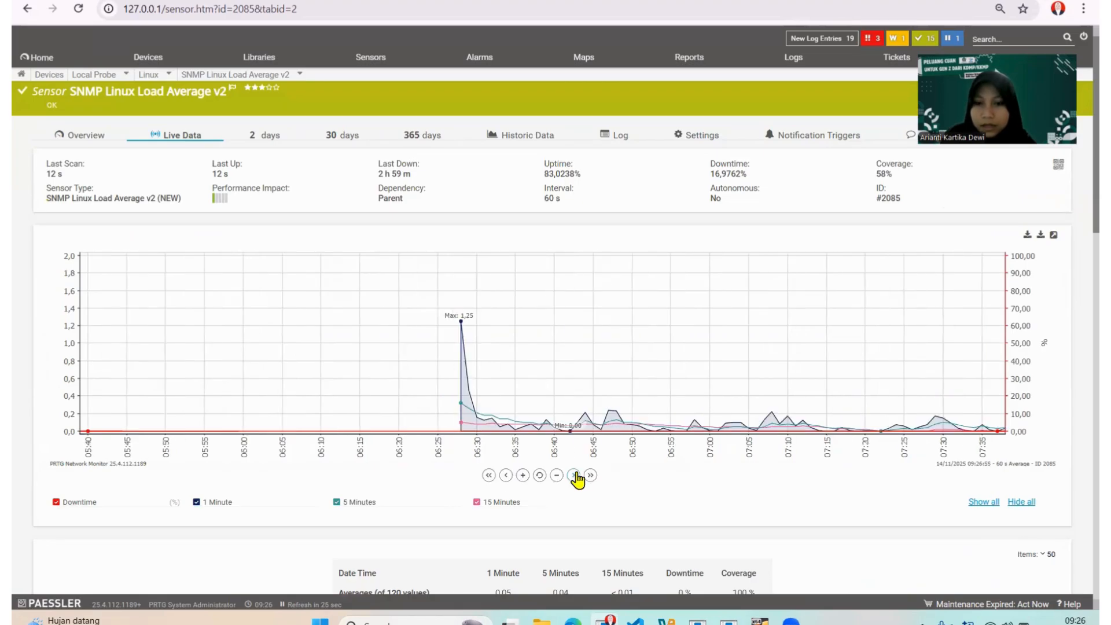
pyautogui.click(574, 475)
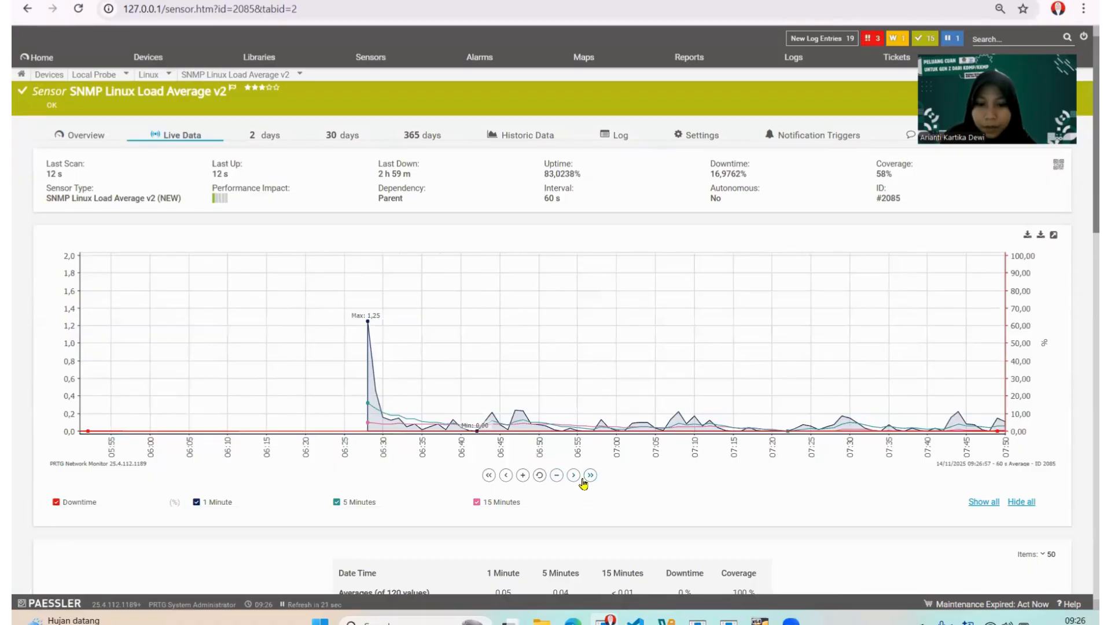
pyautogui.click(576, 476)
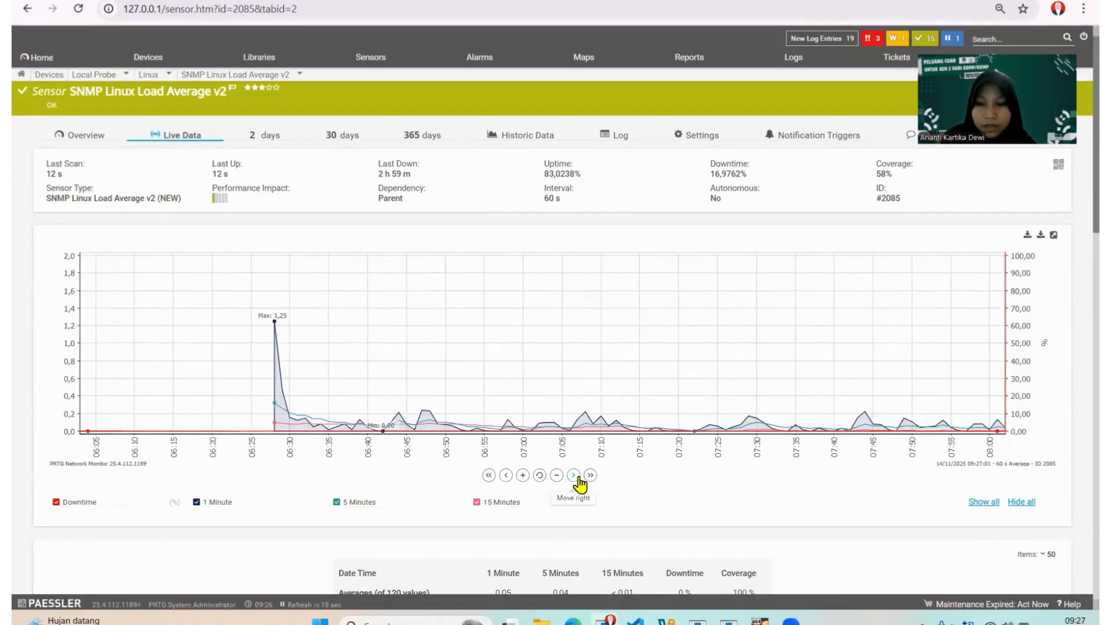
pyautogui.click(576, 477)
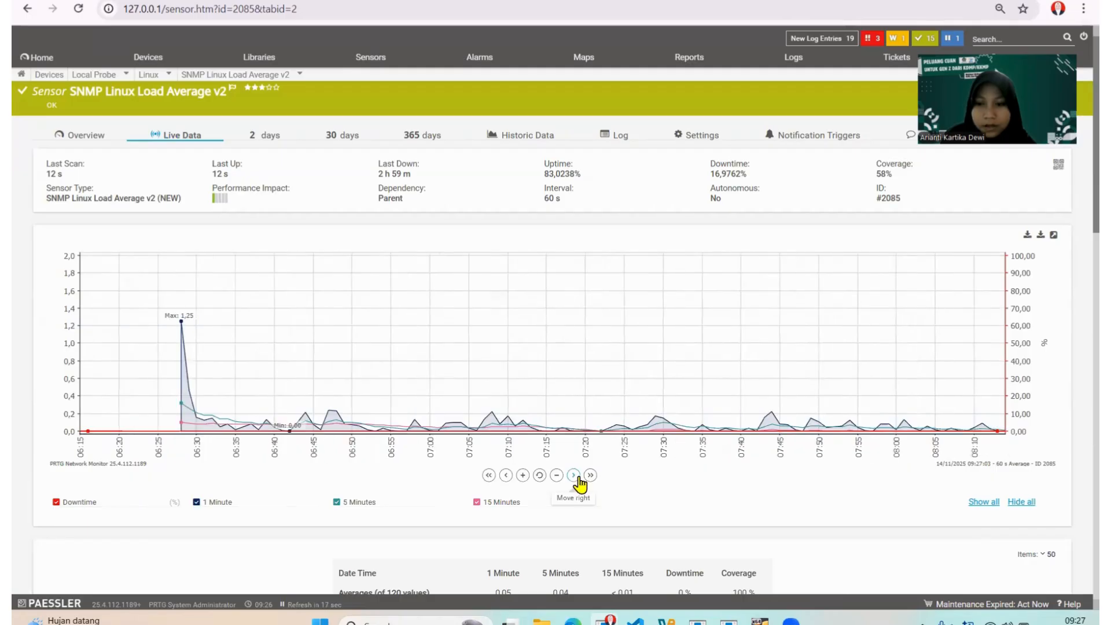
pyautogui.click(576, 476)
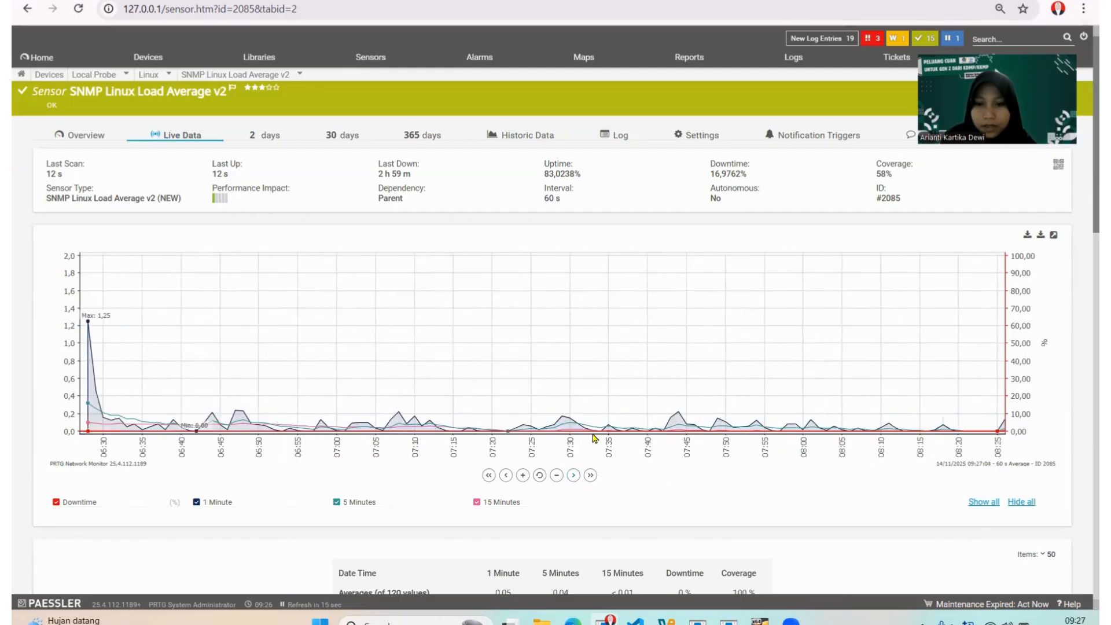
pyautogui.click(577, 476)
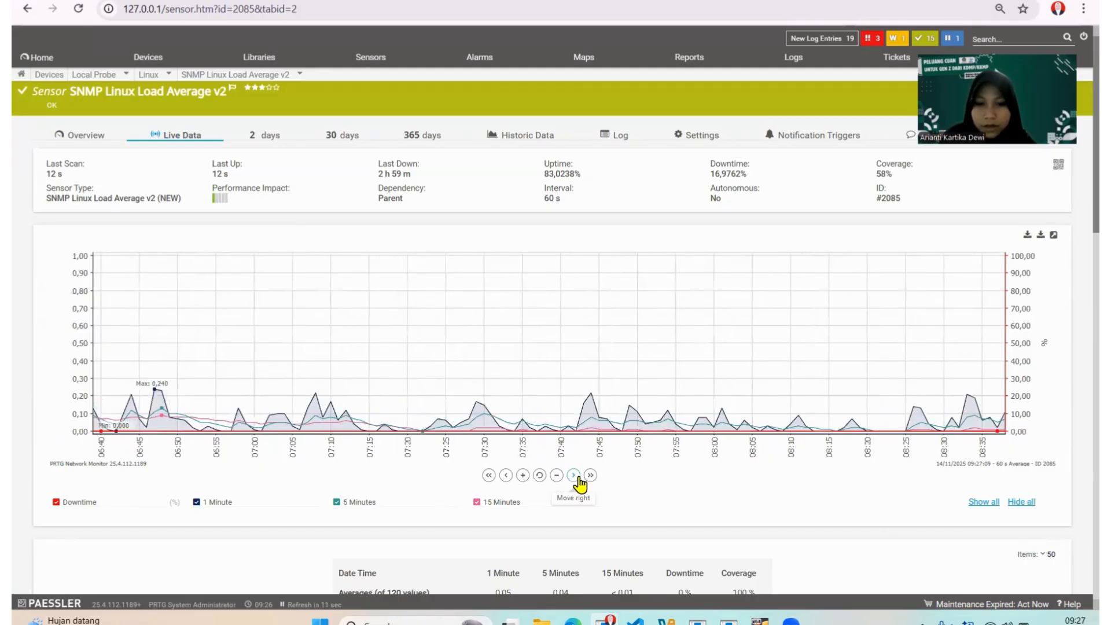
pyautogui.click(577, 476)
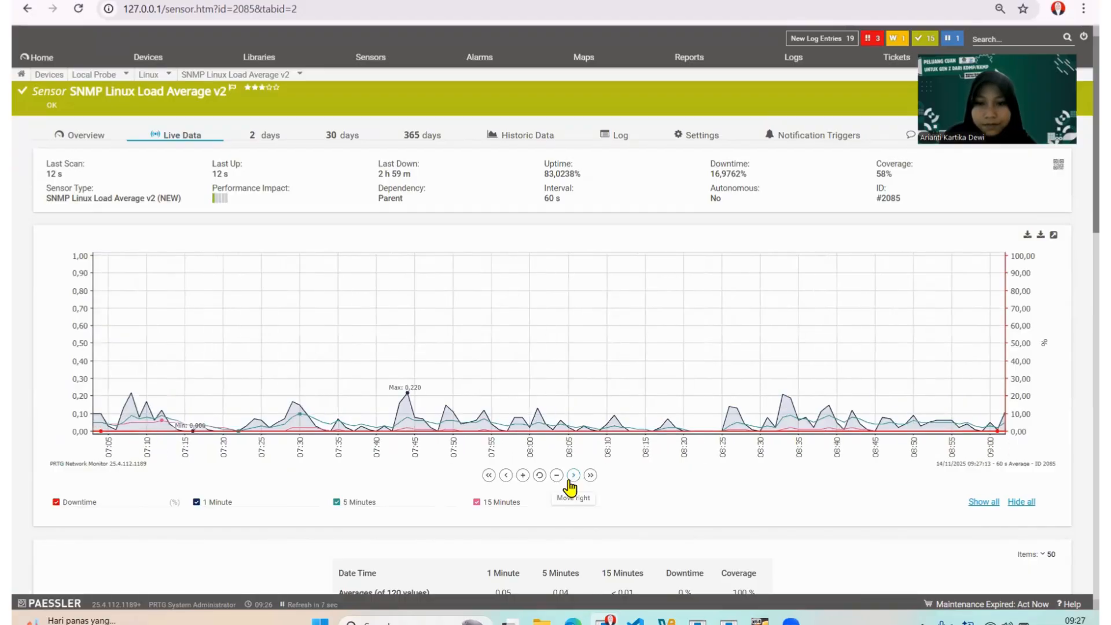
pyautogui.click(590, 475)
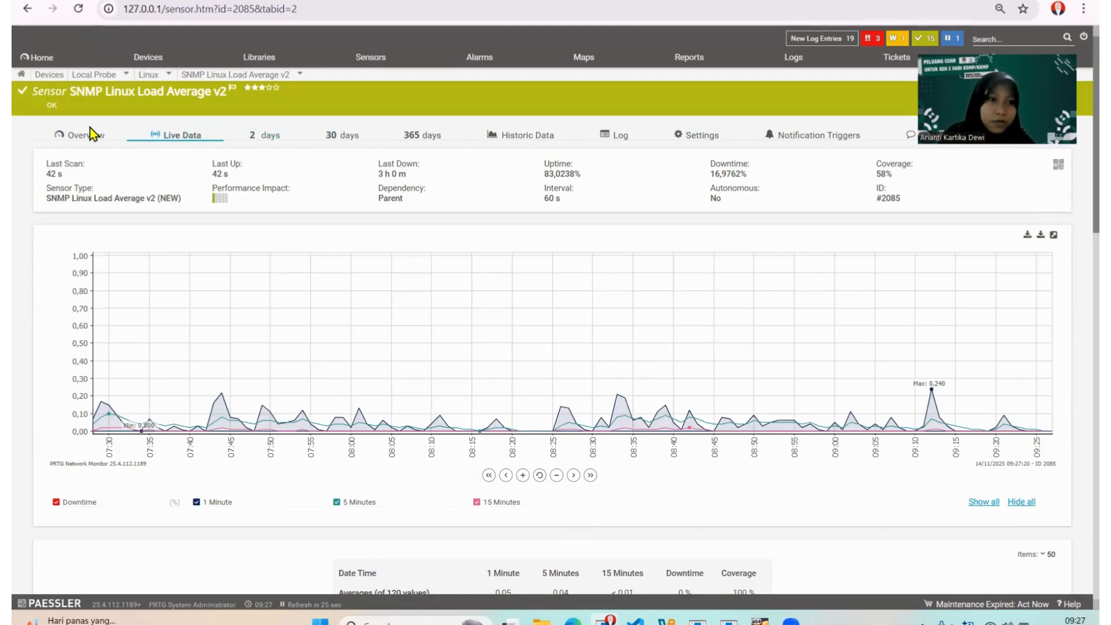
# Step: Examine the table of recorded load average values below the graph and return to the Linux device overview
pyautogui.scroll(-6, 315, 383)
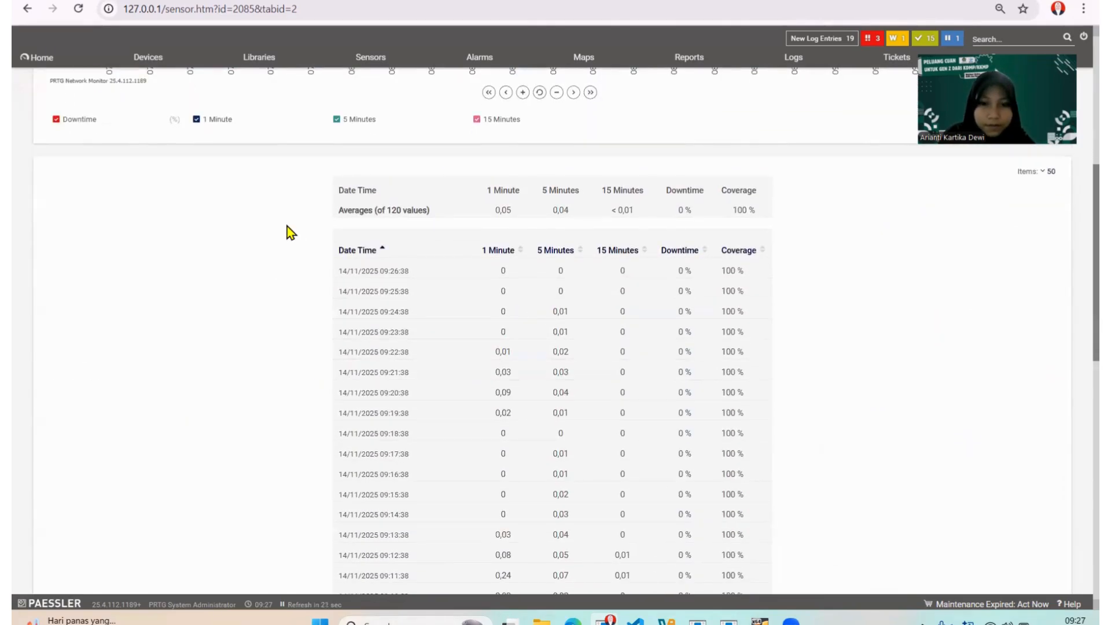
pyautogui.hotkey('alt', 'Left')
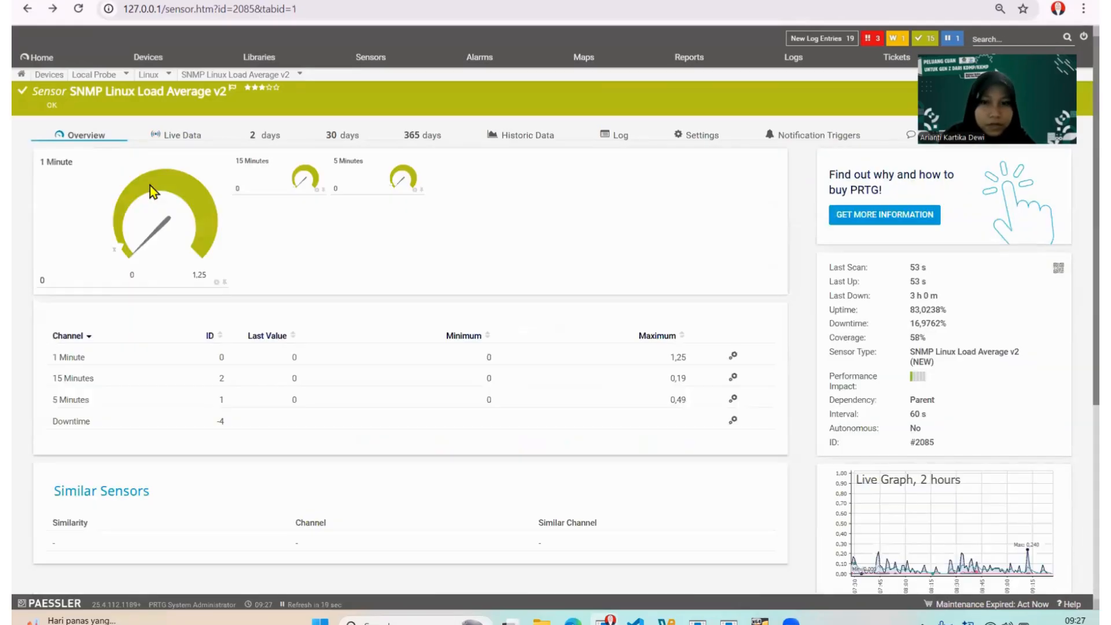
pyautogui.hotkey('alt', 'Left')
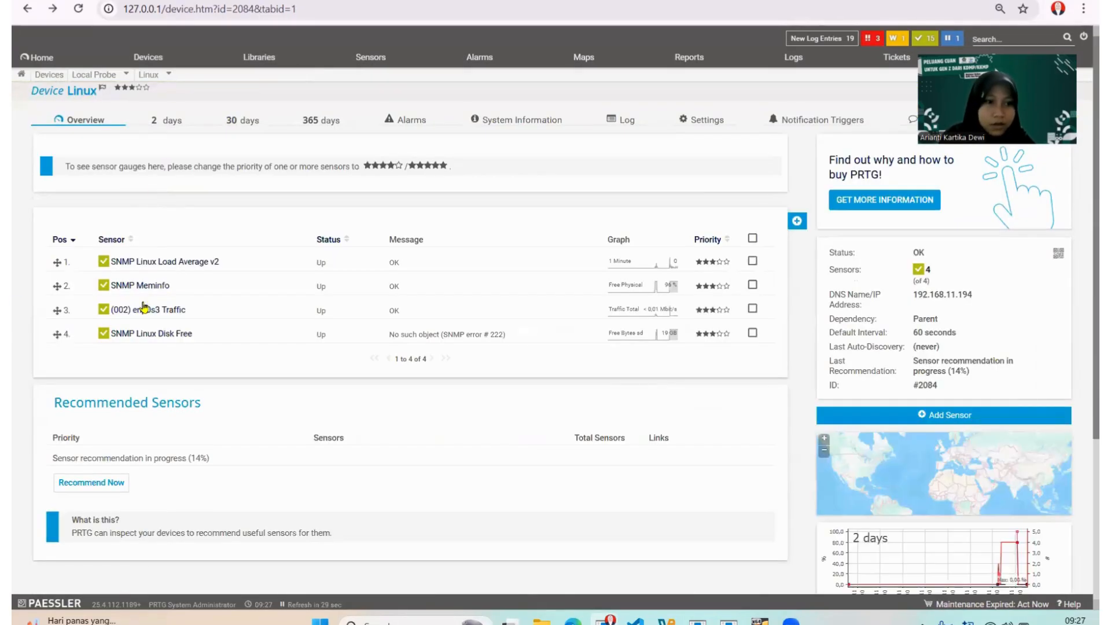
# Step: Open the SNMP Meminfo sensor and examine its available, physical, swap and total free memory gauges and channel values
pyautogui.click(148, 286)
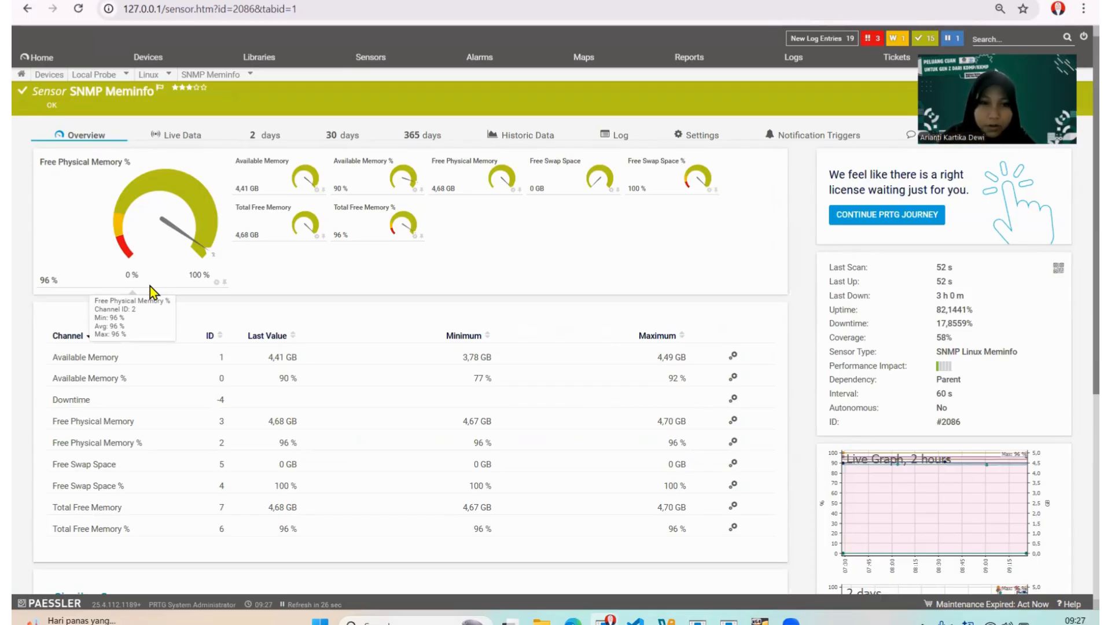
pyautogui.moveTo(336, 177)
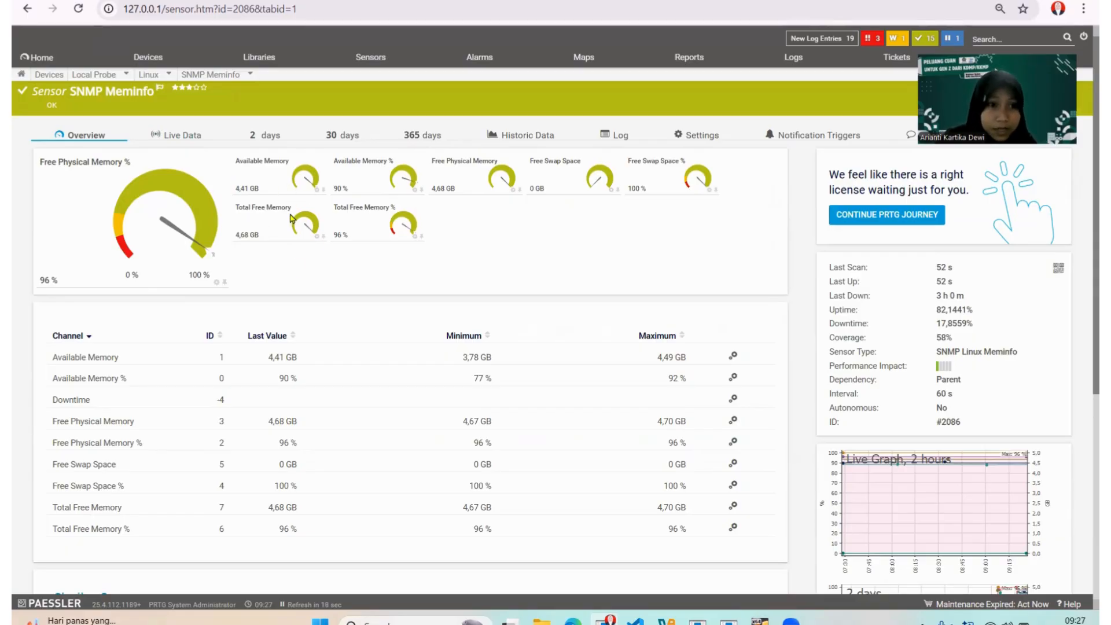
pyautogui.moveTo(292, 216)
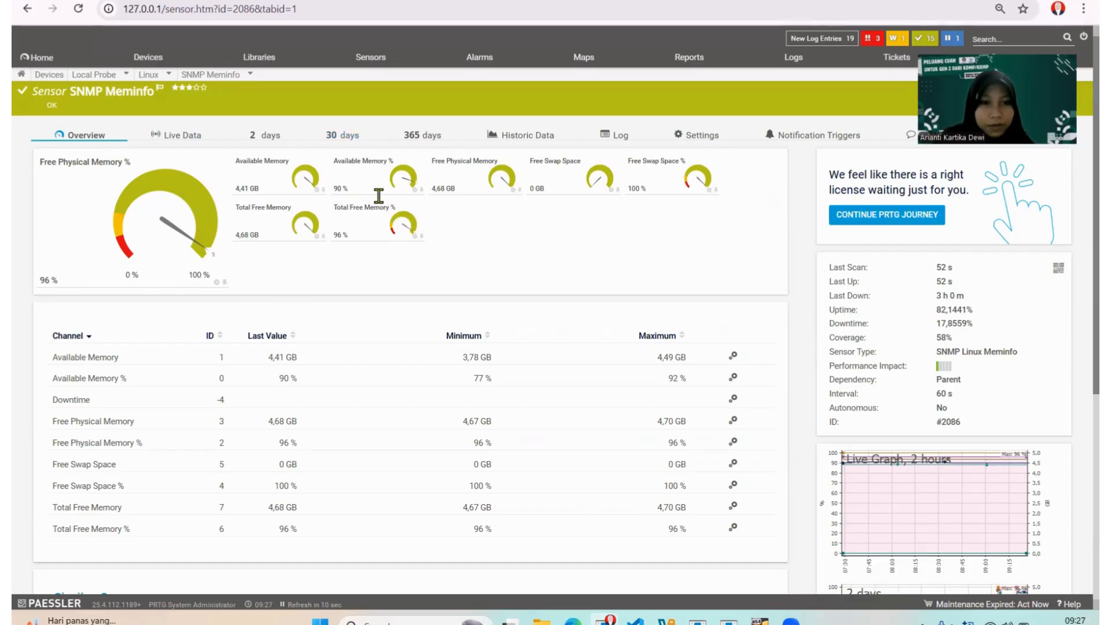
pyautogui.moveTo(366, 226)
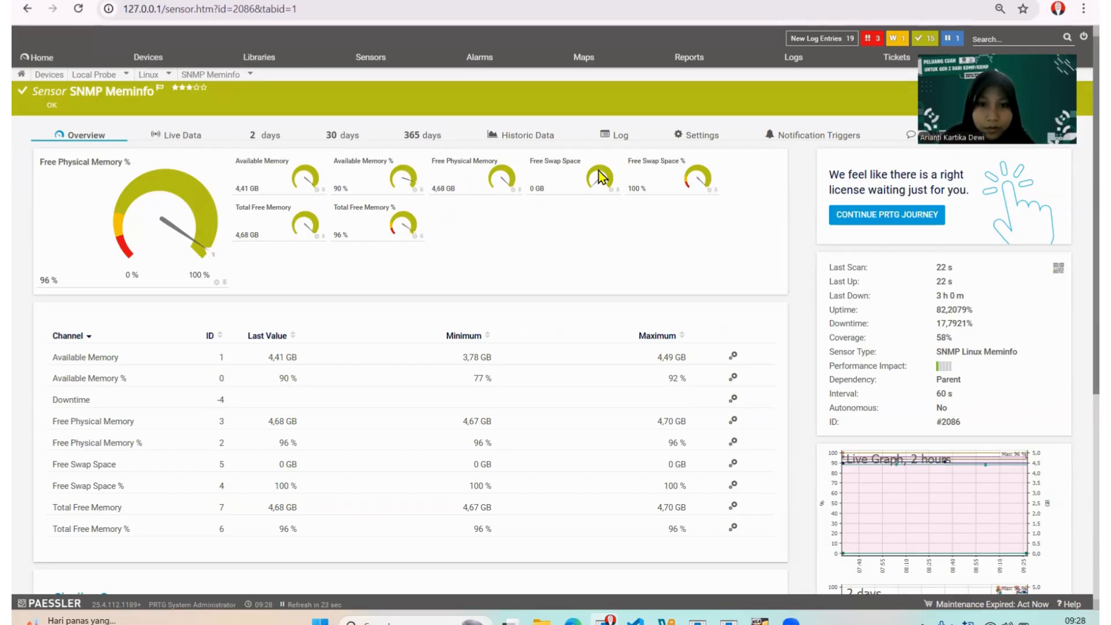
pyautogui.moveTo(579, 181)
pyautogui.moveTo(659, 185)
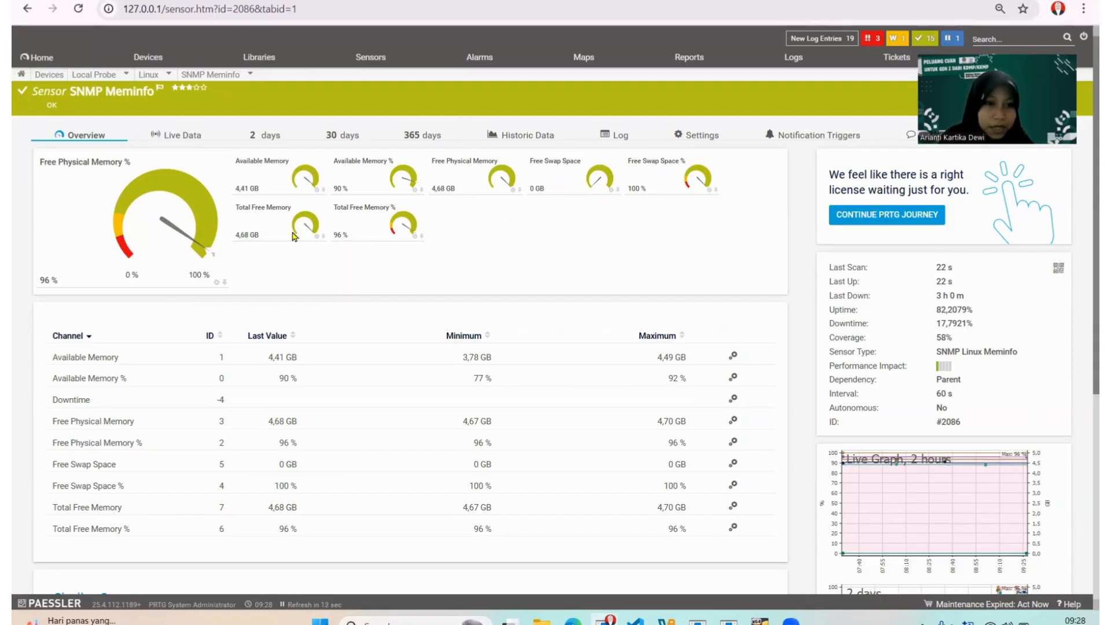
pyautogui.moveTo(279, 236)
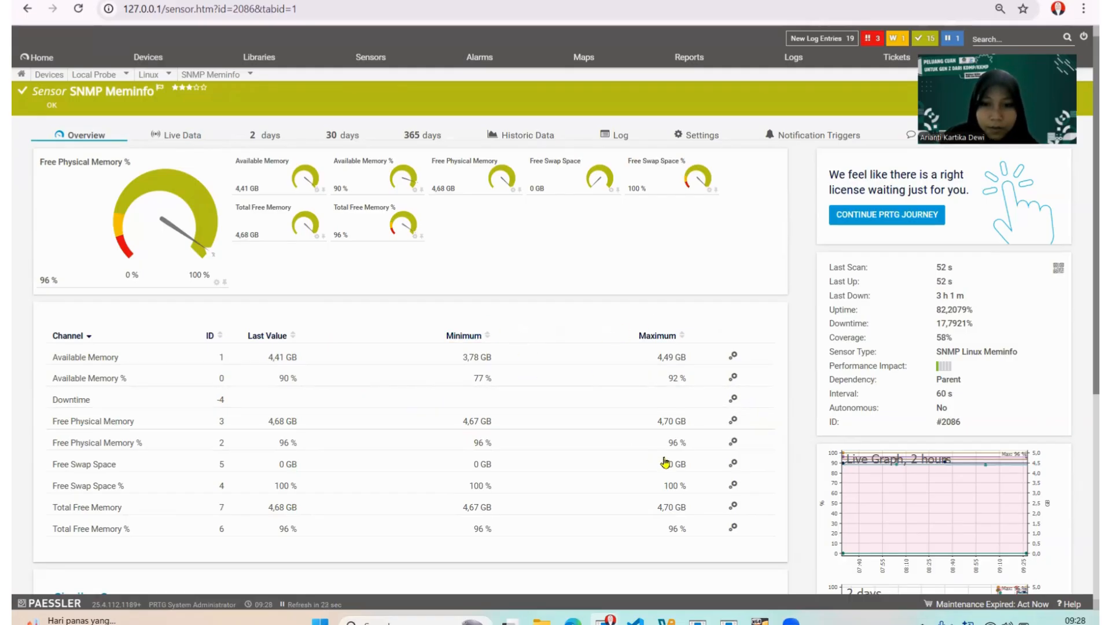
# Step: Examine the SNMP Meminfo live data graph one screen back and at the latest period, and return to the Linux device overview
pyautogui.click(170, 137)
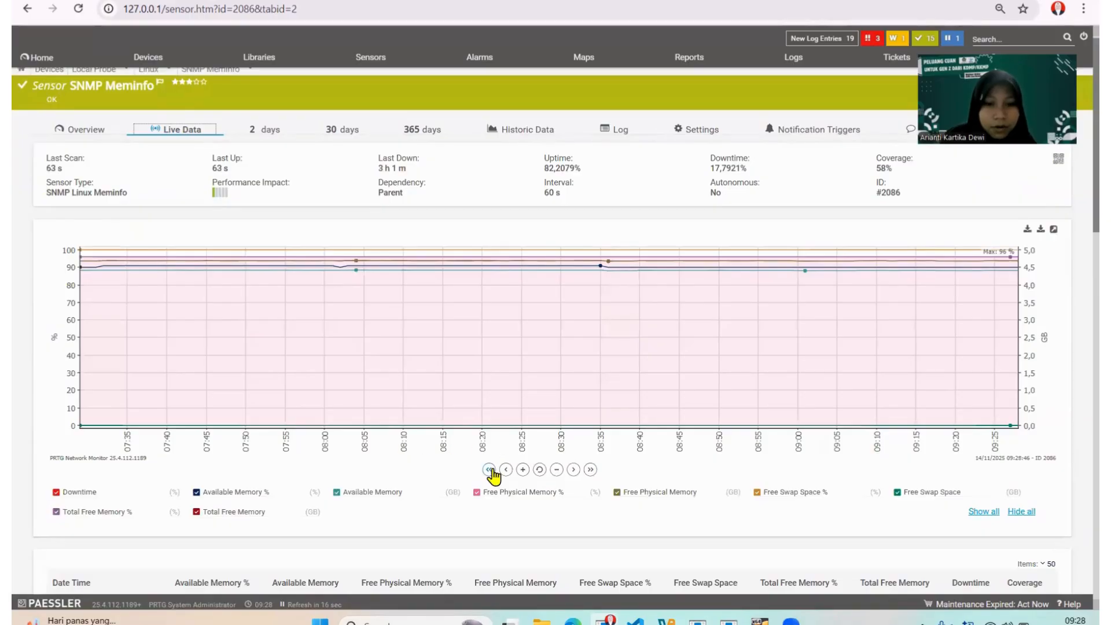
pyautogui.click(488, 469)
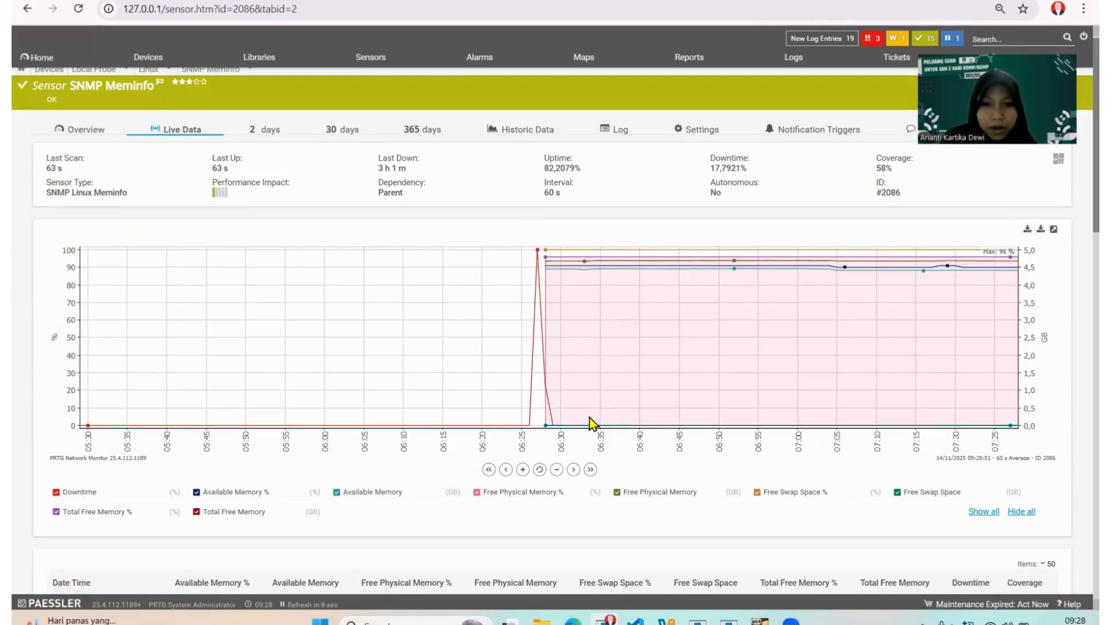
pyautogui.click(590, 469)
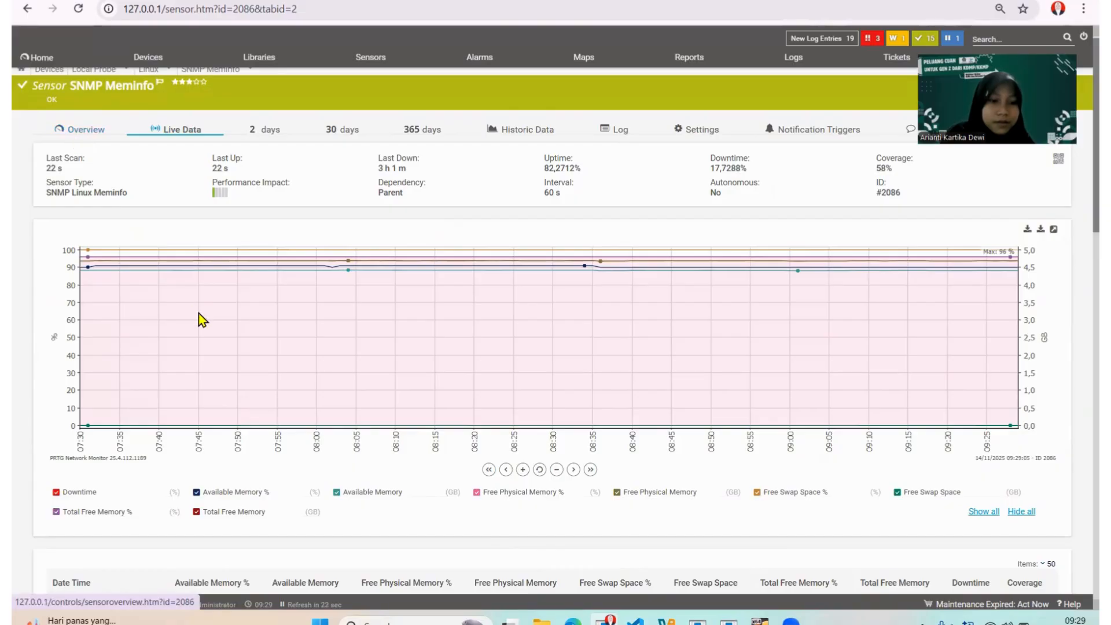
pyautogui.scroll(-3, 199, 317)
pyautogui.scroll(4, 199, 317)
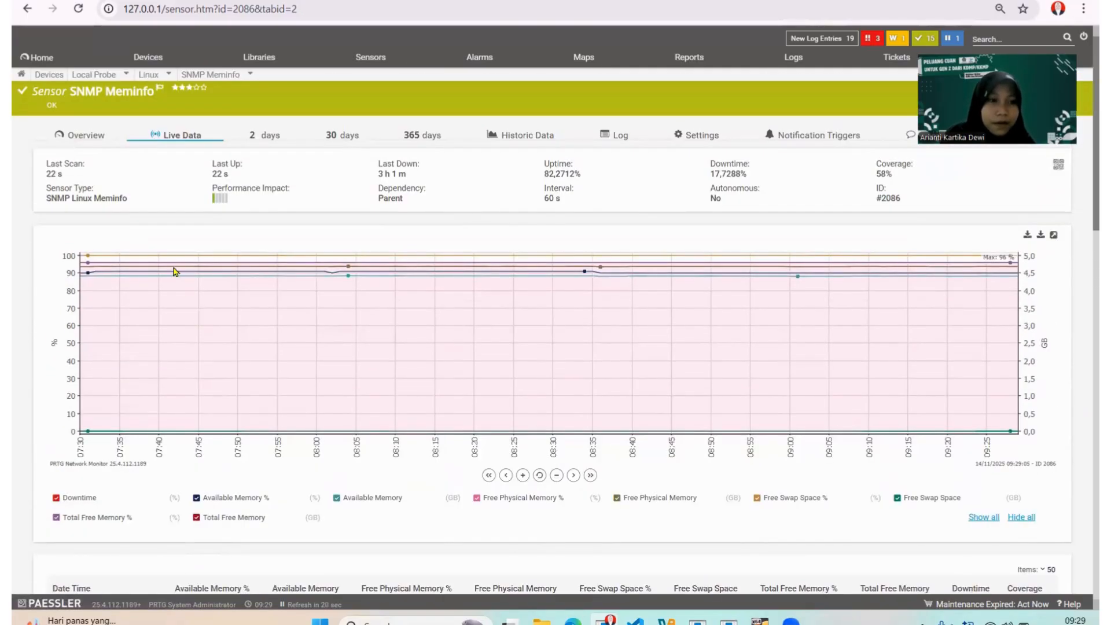
pyautogui.click(75, 137)
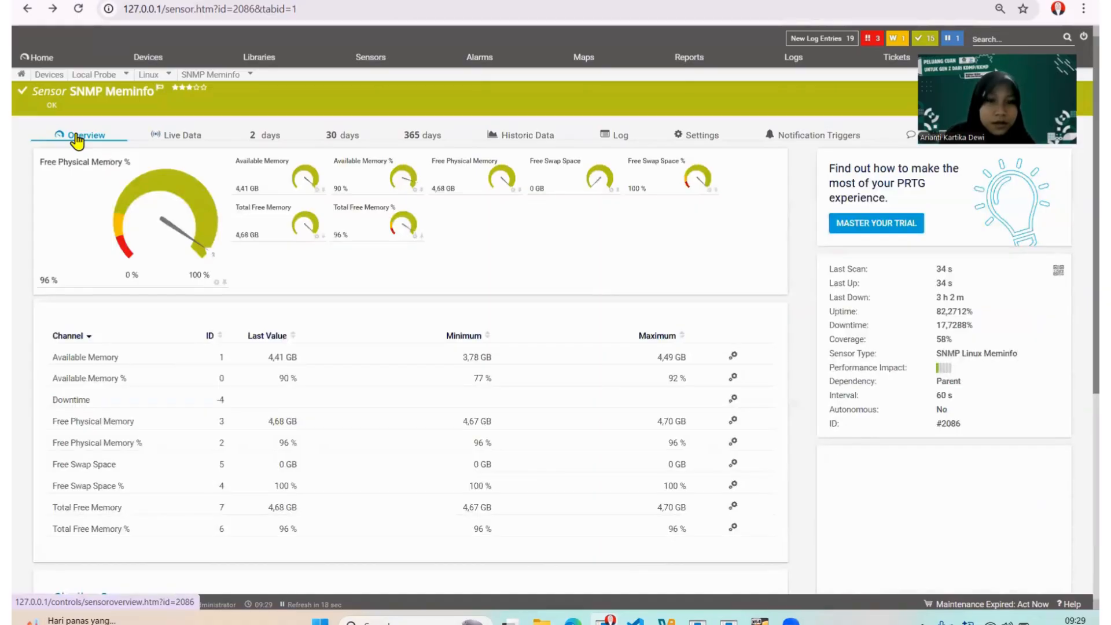
pyautogui.hotkey('alt', 'Left')
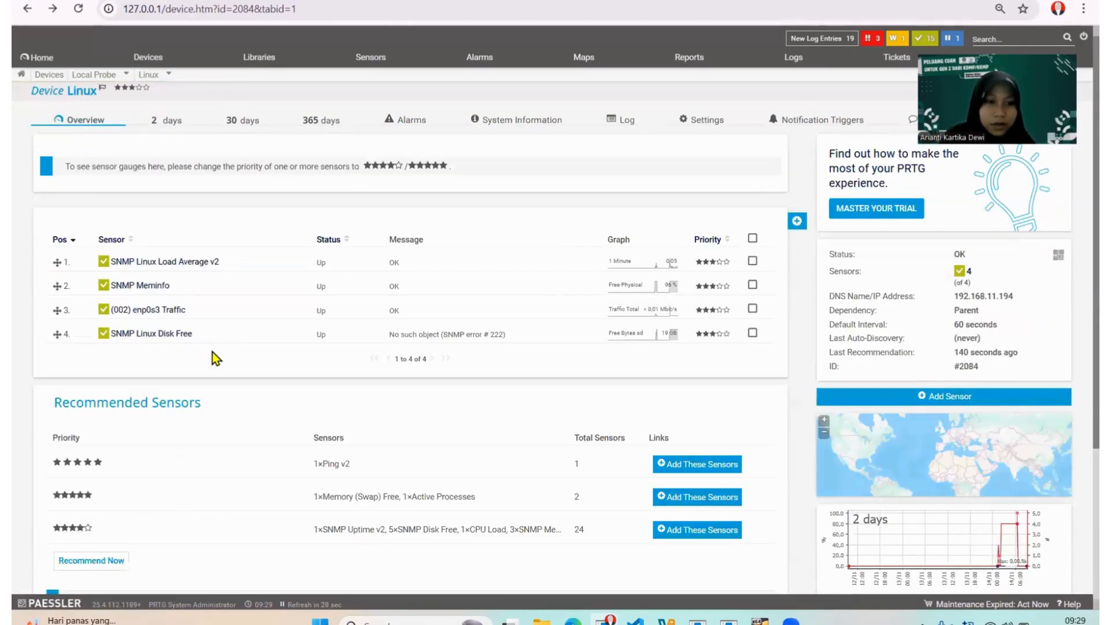
# Step: Examine the channels of the (002) enp0s3 Traffic sensor and move its live data graph back one screen in time
pyautogui.click(150, 311)
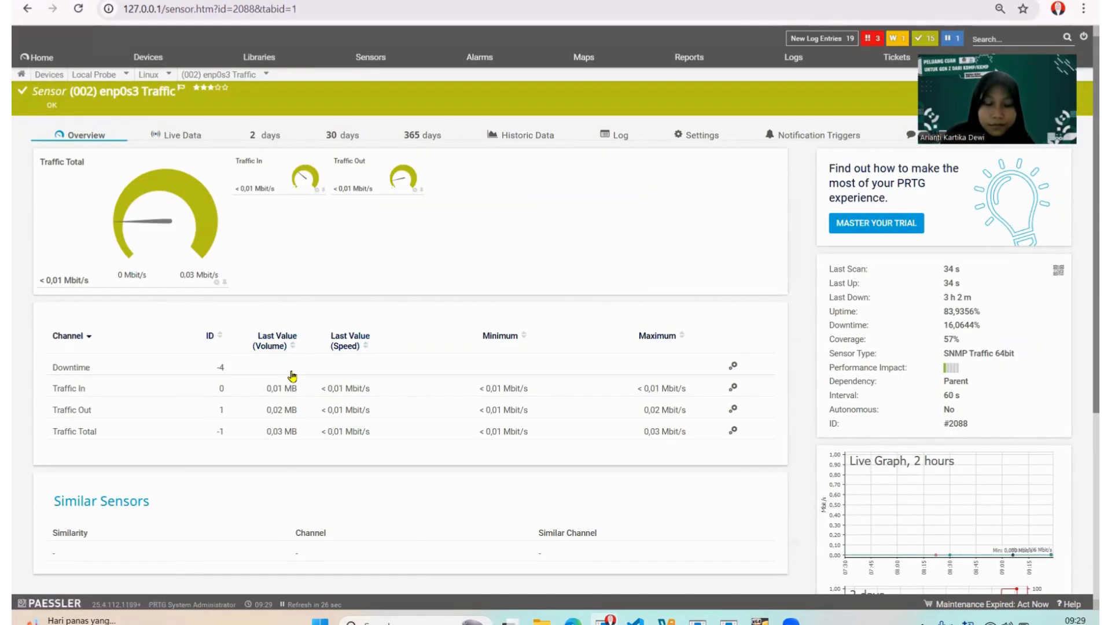
pyautogui.scroll(-1, 442, 419)
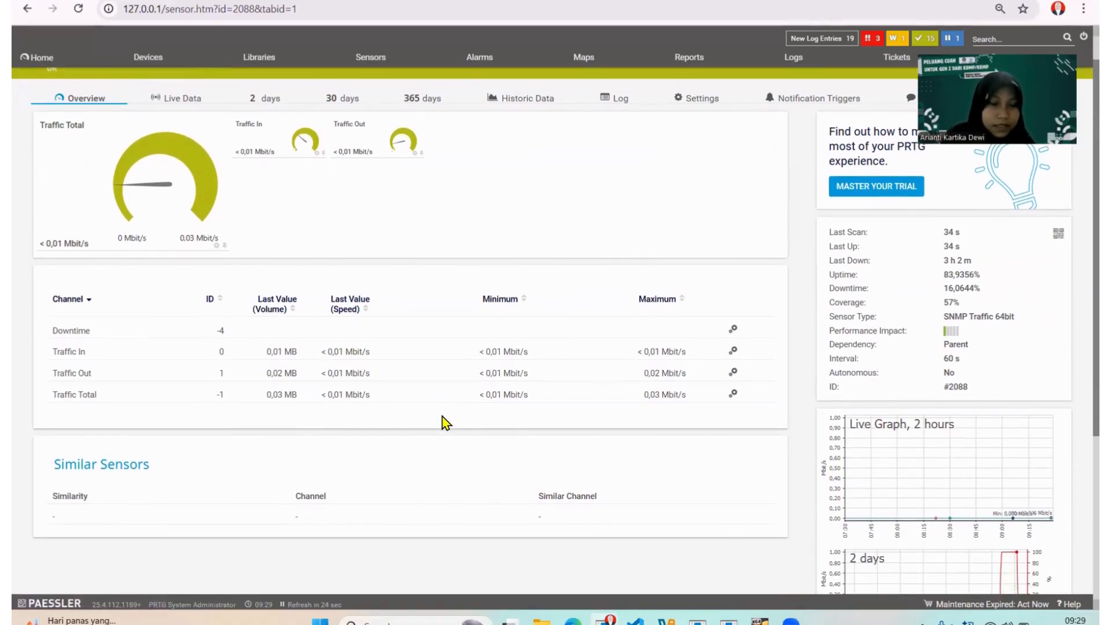
pyautogui.scroll(1, 443, 422)
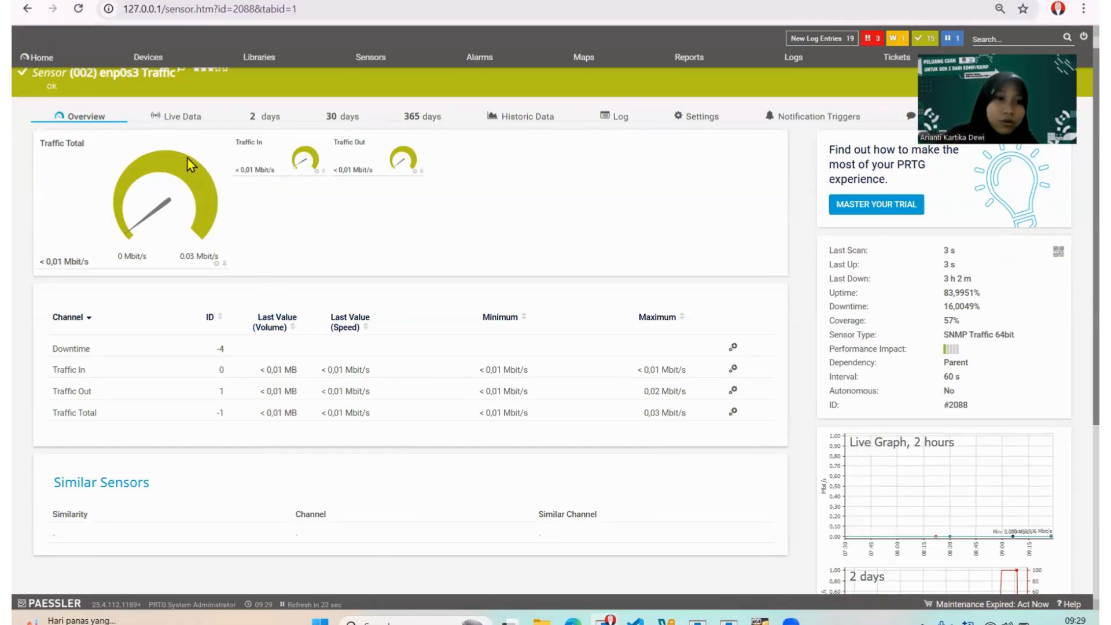
pyautogui.click(175, 117)
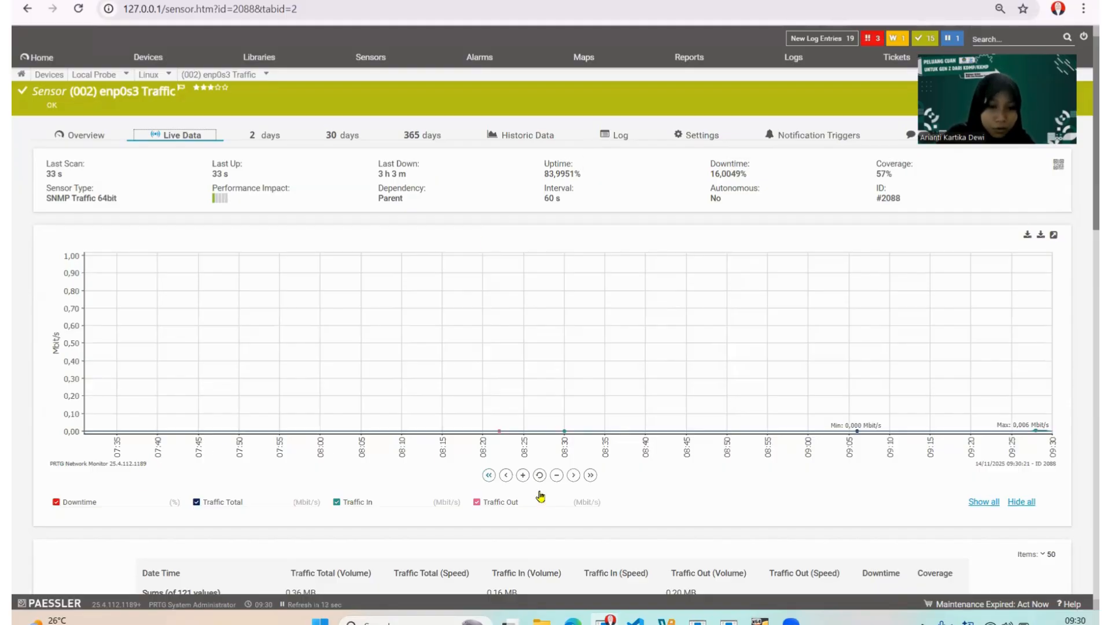
pyautogui.click(486, 476)
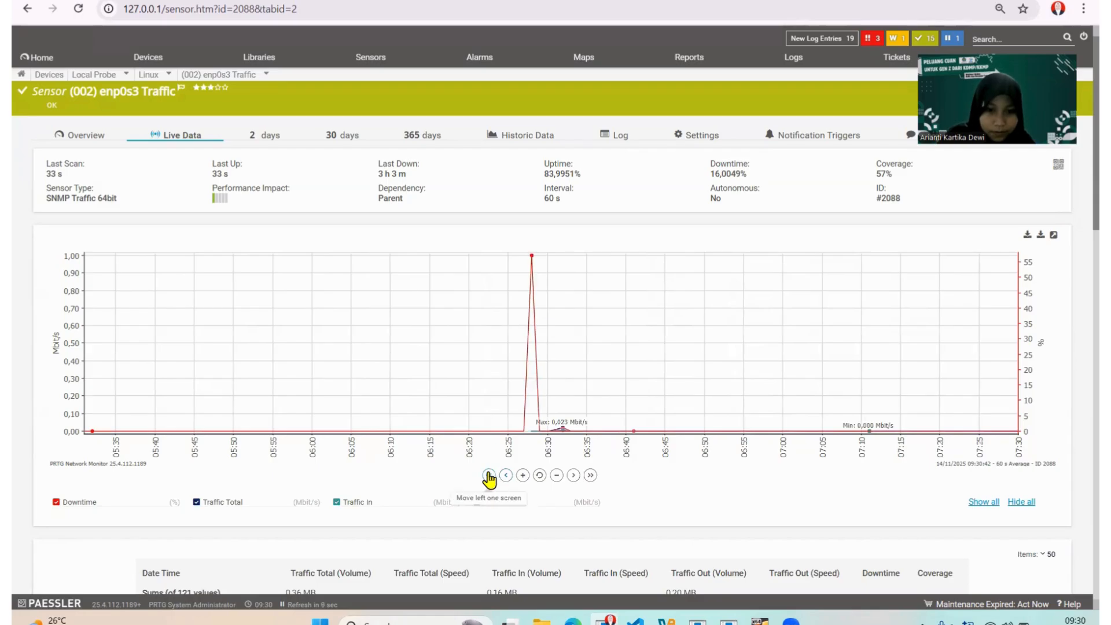
# Step: Examine the (002) enp0s3 Traffic live data graph up to three screens back in time, and return to the Linux device overview
pyautogui.click(489, 476)
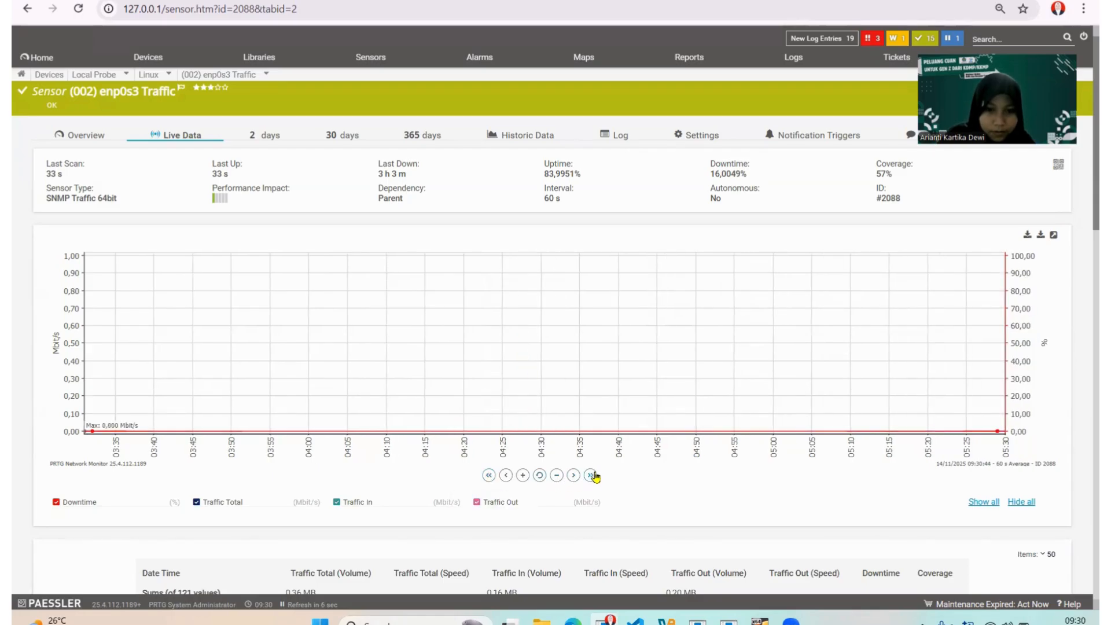
pyautogui.click(591, 475)
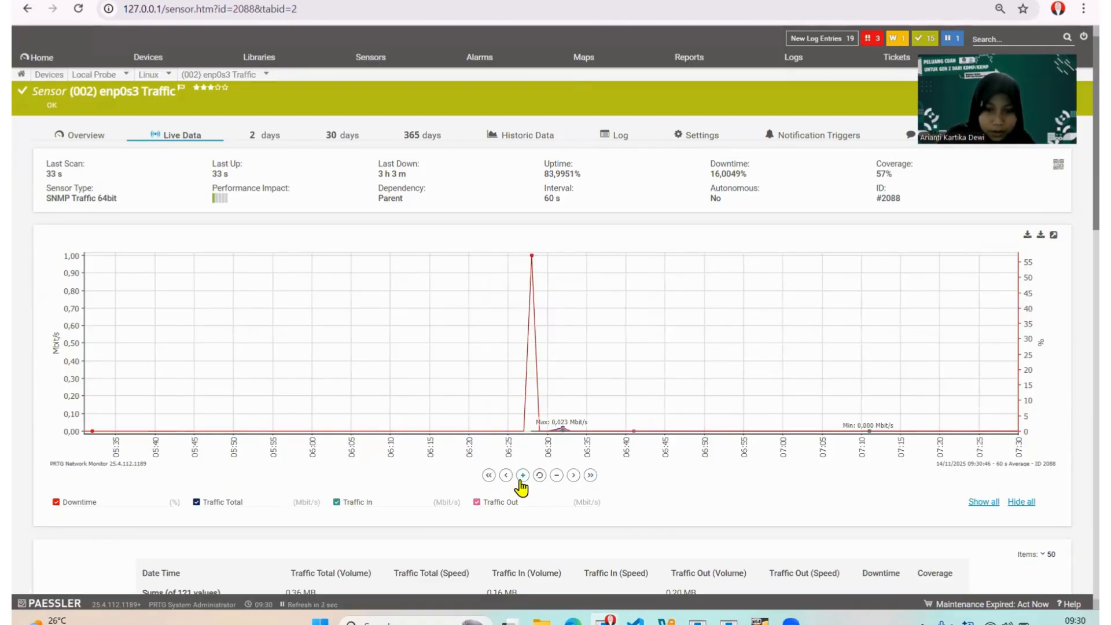
pyautogui.click(489, 475)
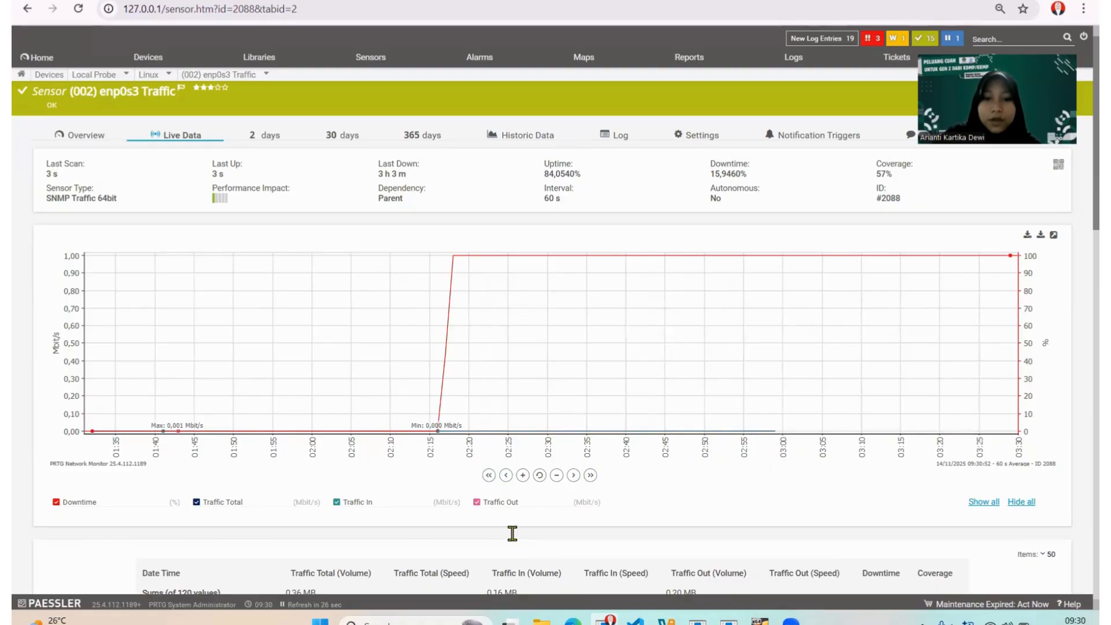
pyautogui.click(588, 476)
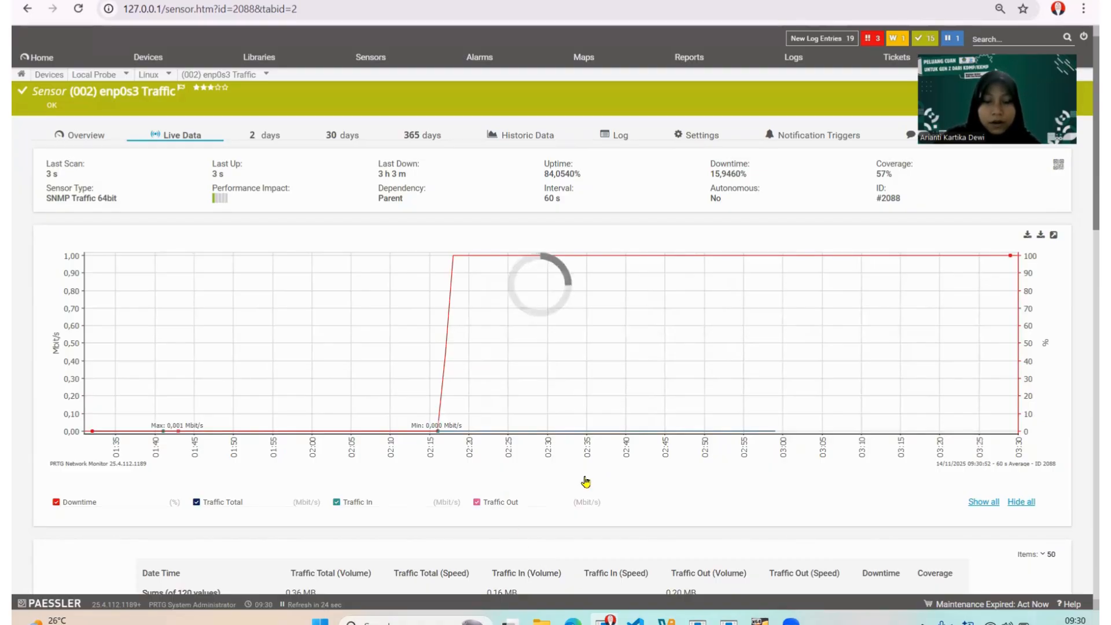
pyautogui.click(588, 475)
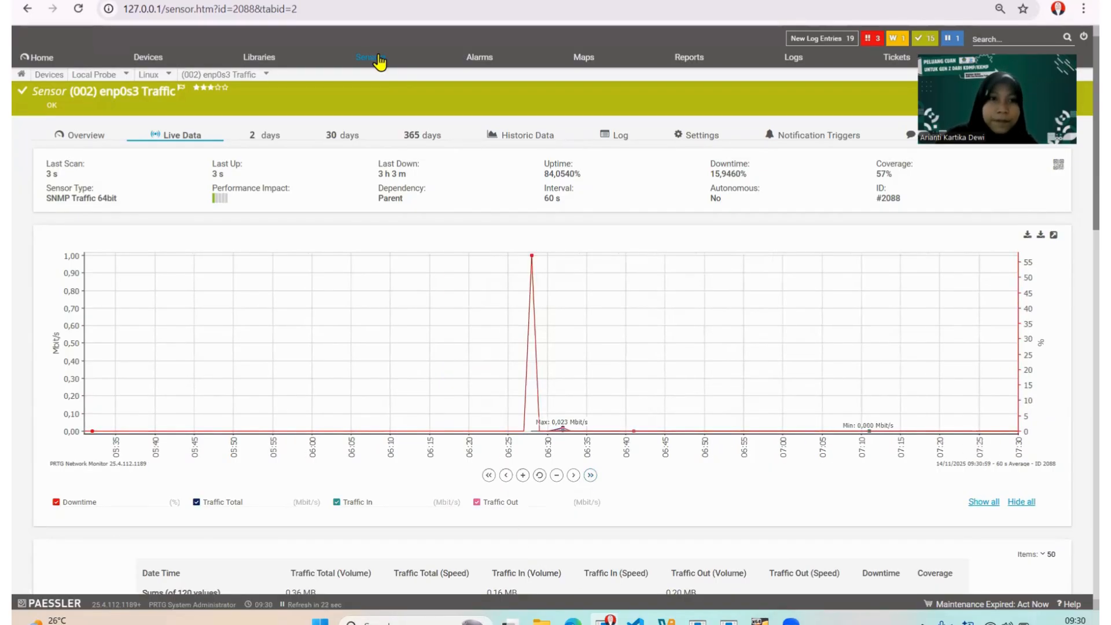
pyautogui.hscroll(-5, 151, 294)
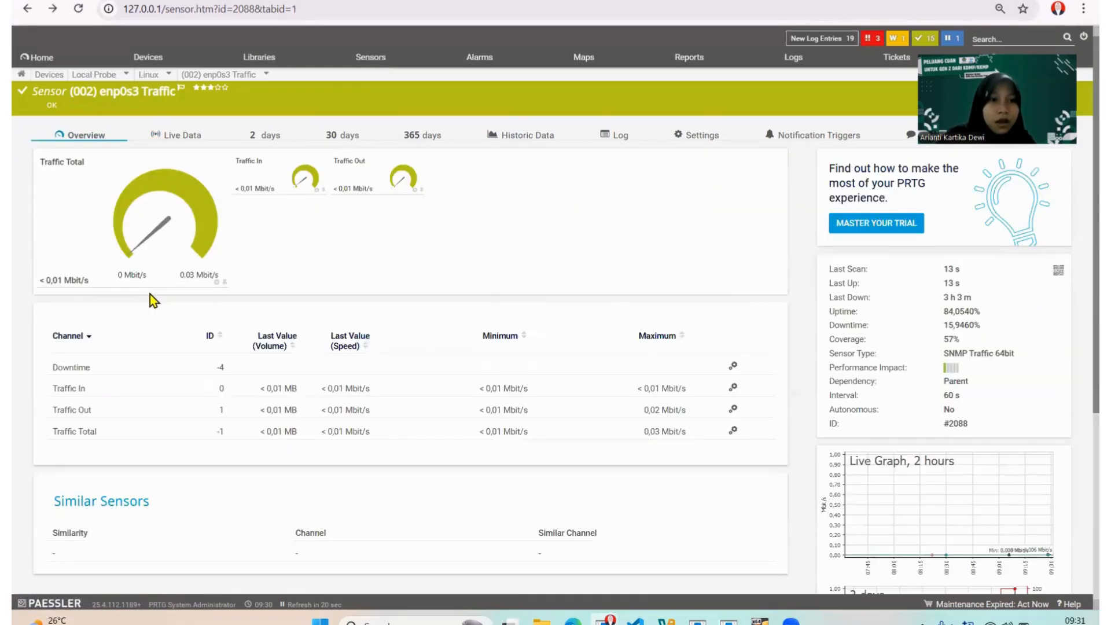
pyautogui.hscroll(-3, 152, 298)
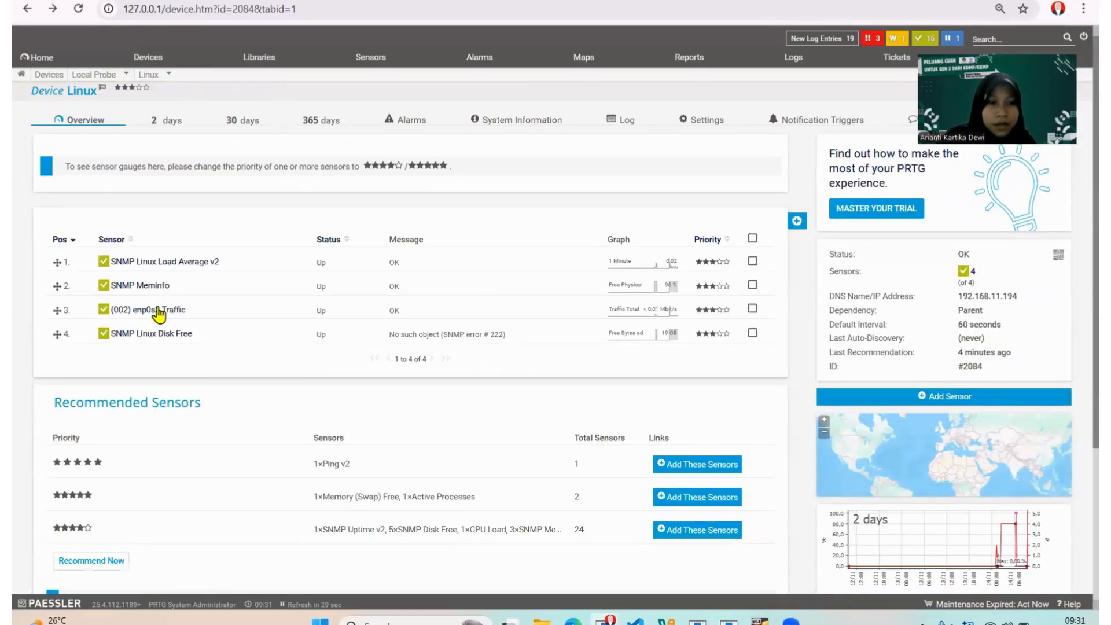
# Step: Open the SNMP Linux Disk Free sensor, examine its sda2 gauges and channel values, and show its live data
pyautogui.click(177, 334)
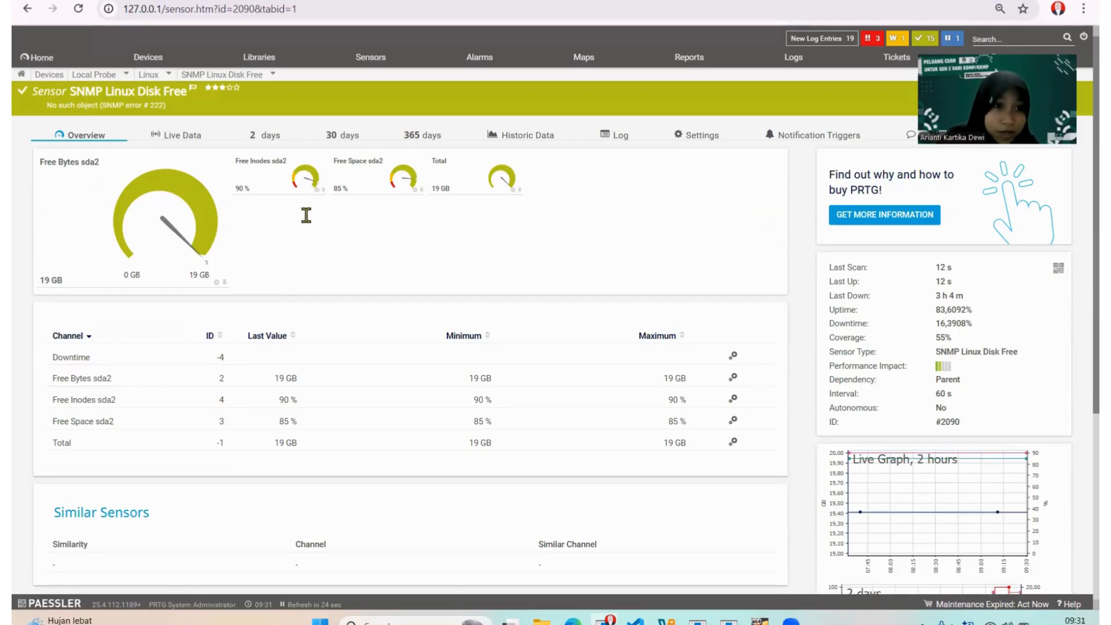
pyautogui.moveTo(287, 182)
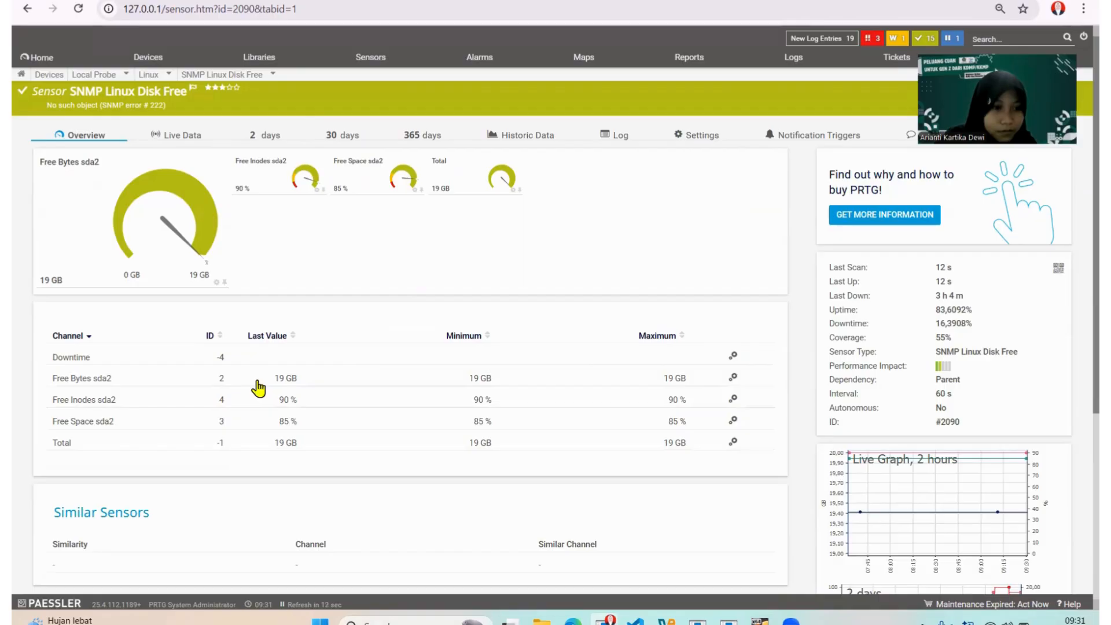
pyautogui.click(193, 145)
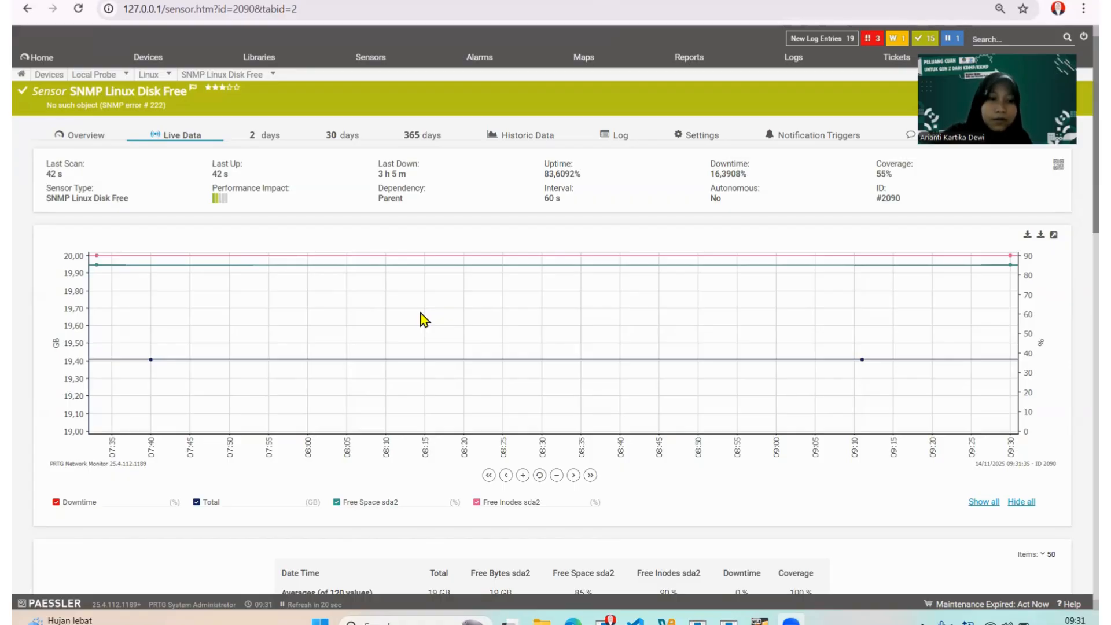
# Step: Examine the disk free live data graph four screens back and forward to the latest period, and return to the Linux device overview
pyautogui.click(489, 476)
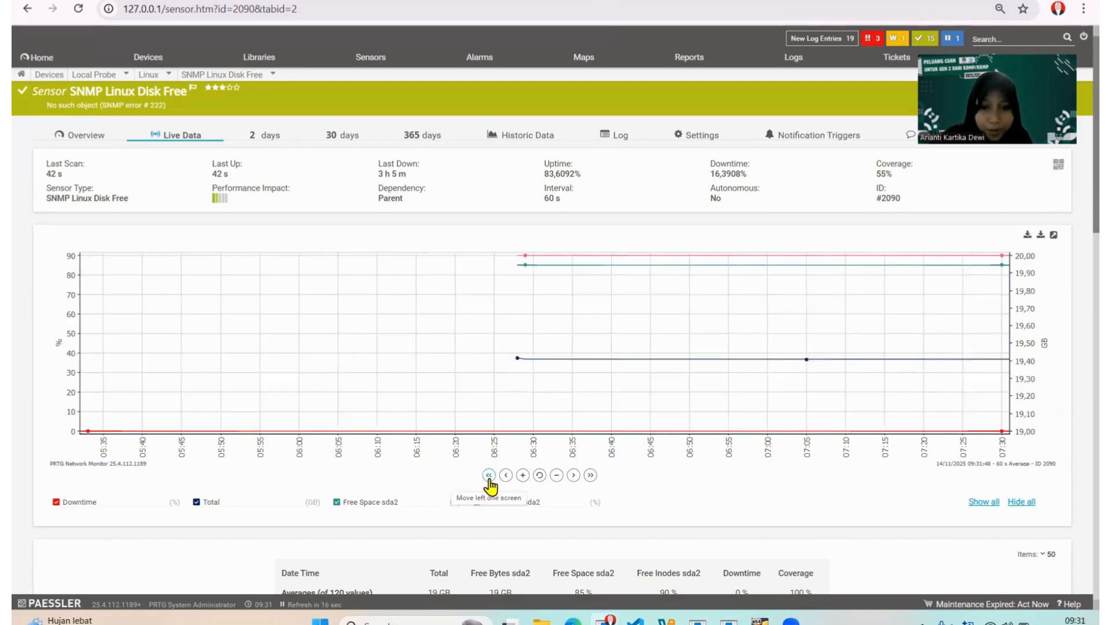
pyautogui.click(489, 476)
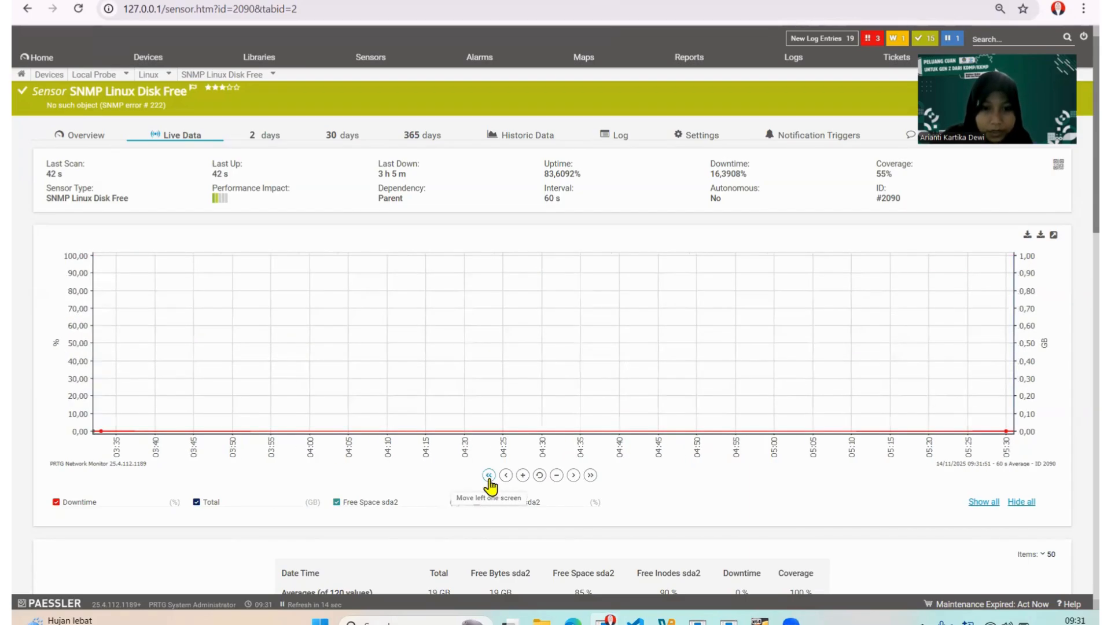
pyautogui.click(489, 475)
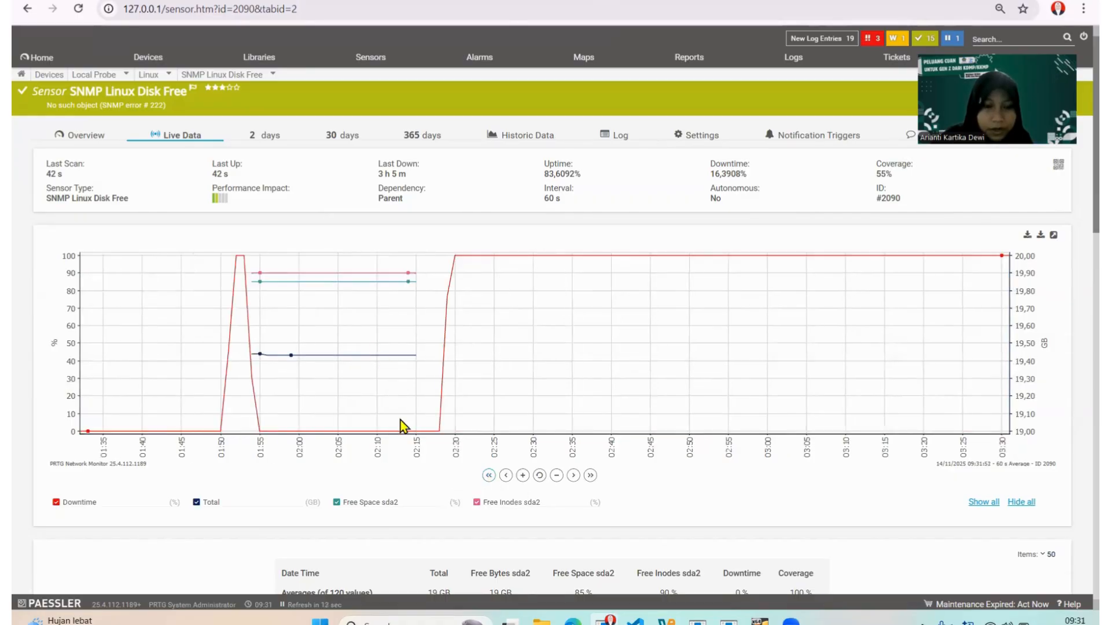
pyautogui.click(488, 475)
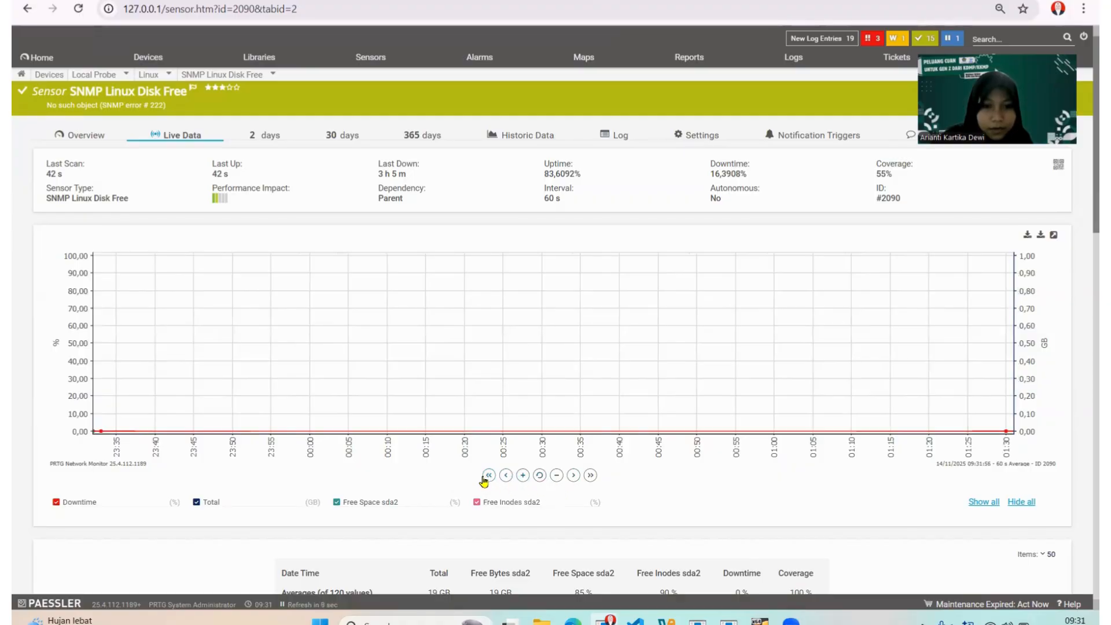
pyautogui.click(591, 482)
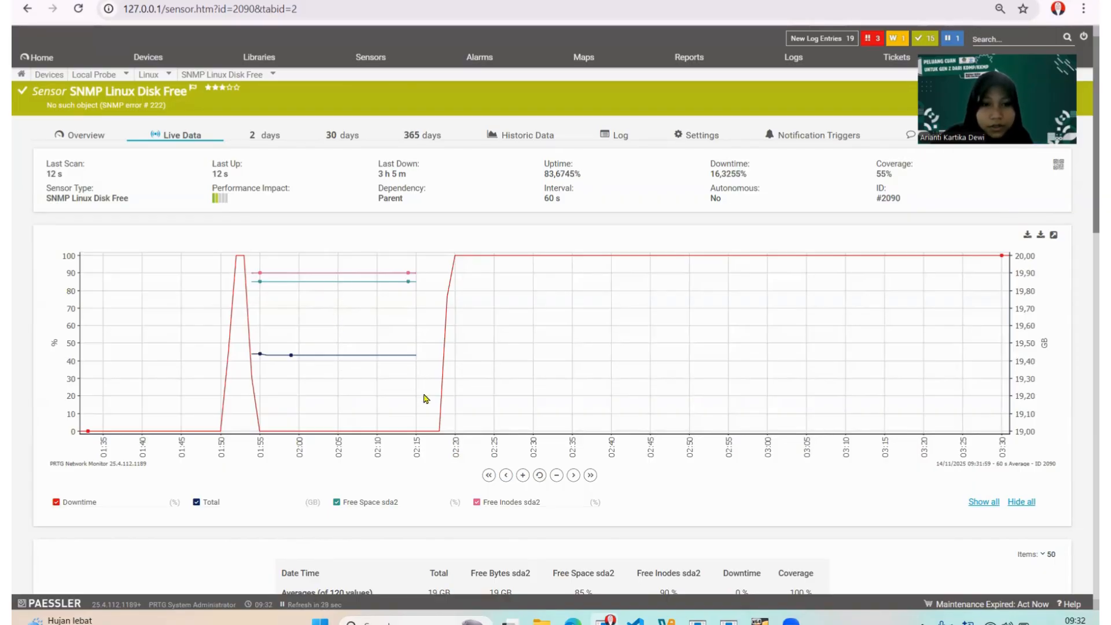
pyautogui.click(584, 475)
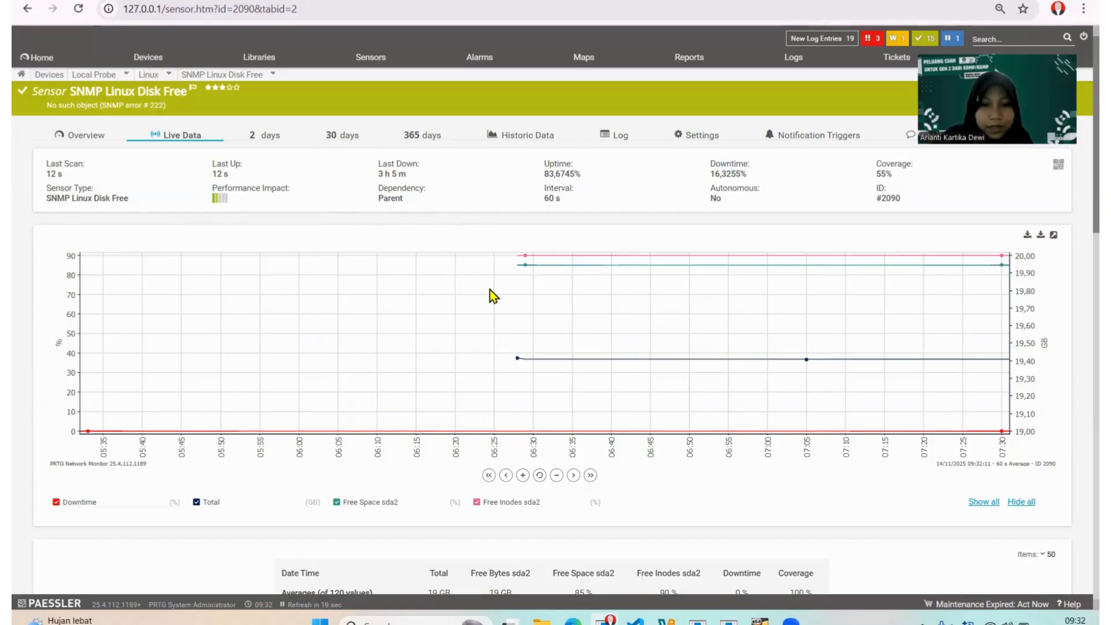
pyautogui.click(590, 476)
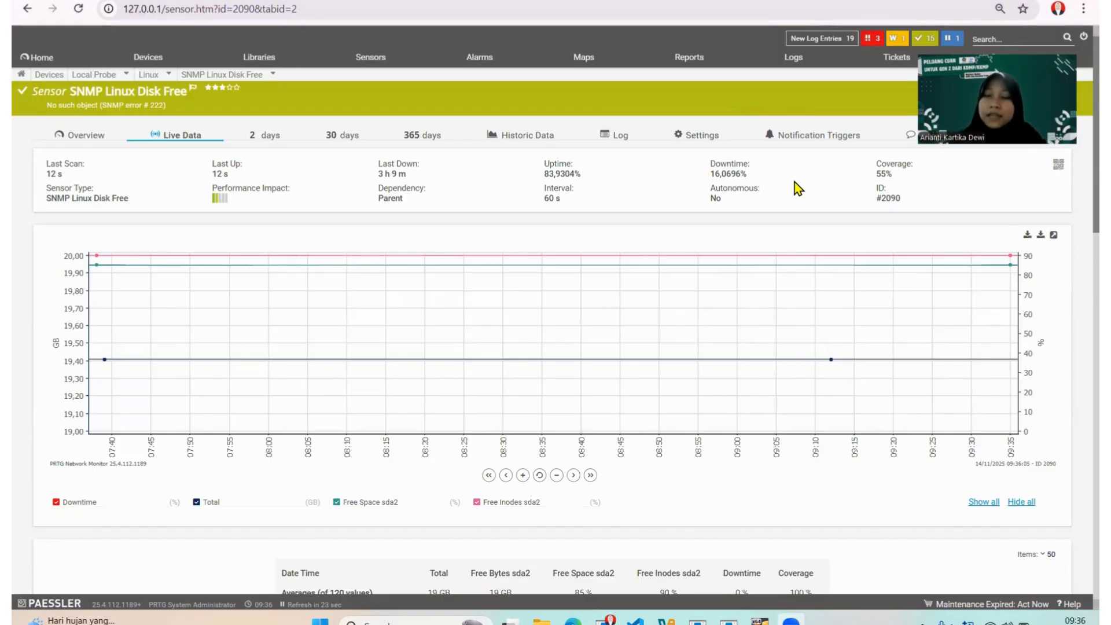
pyautogui.hscroll(-5, 307, 220)
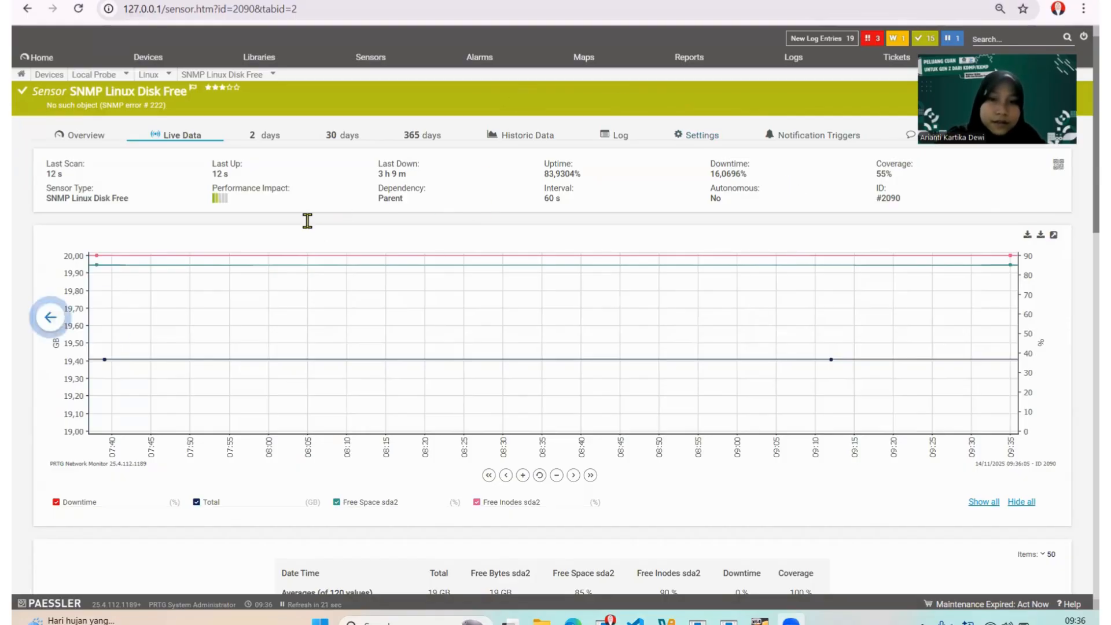
pyautogui.hscroll(-5, 25, 284)
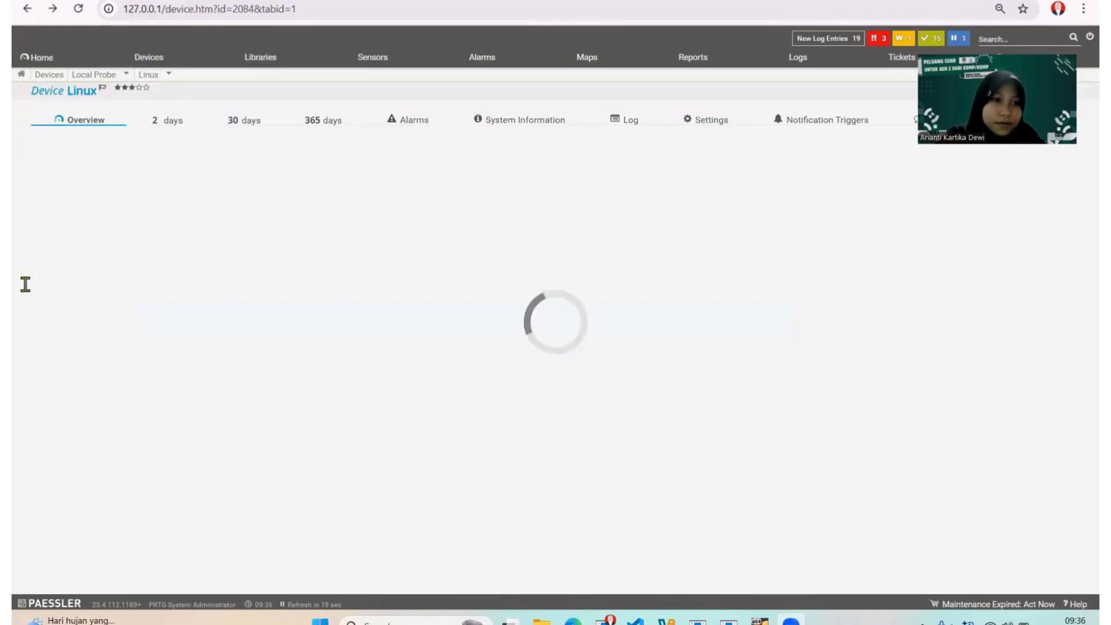
# Step: Review the SNMP Linux Load Average v2 gauges and live data graph again, and return to the Linux device overview
pyautogui.click(166, 268)
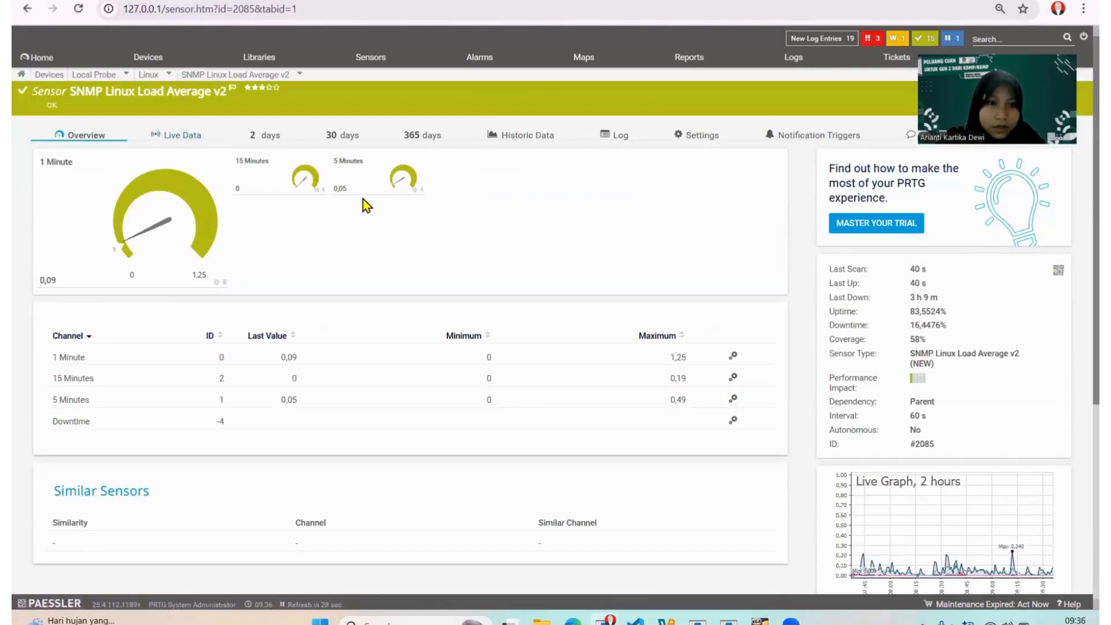
pyautogui.click(177, 137)
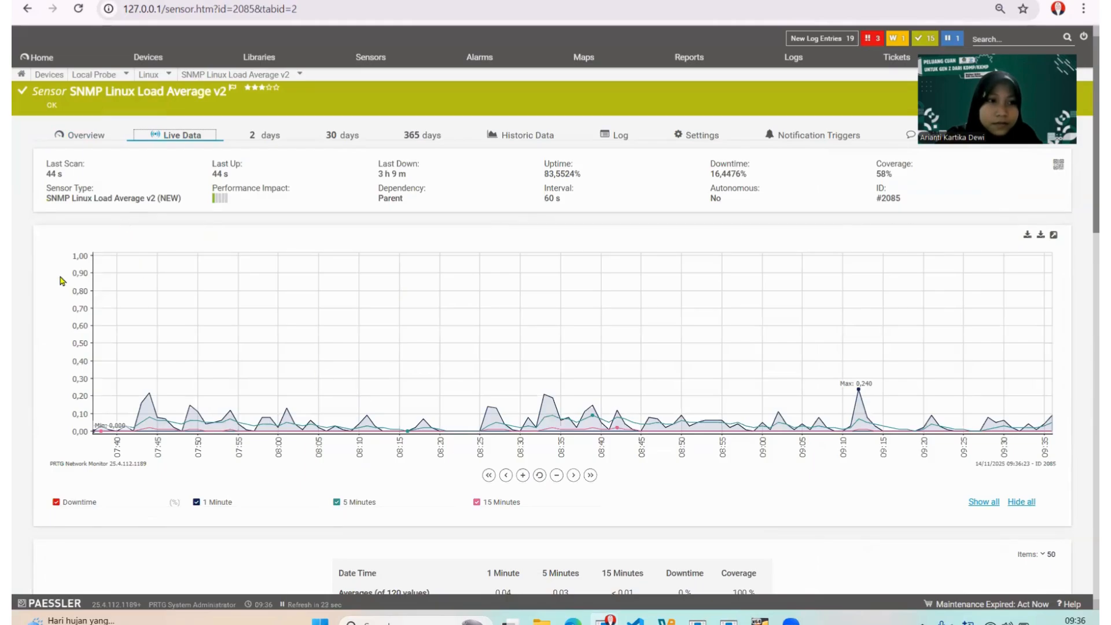
pyautogui.hotkey('alt', 'Left')
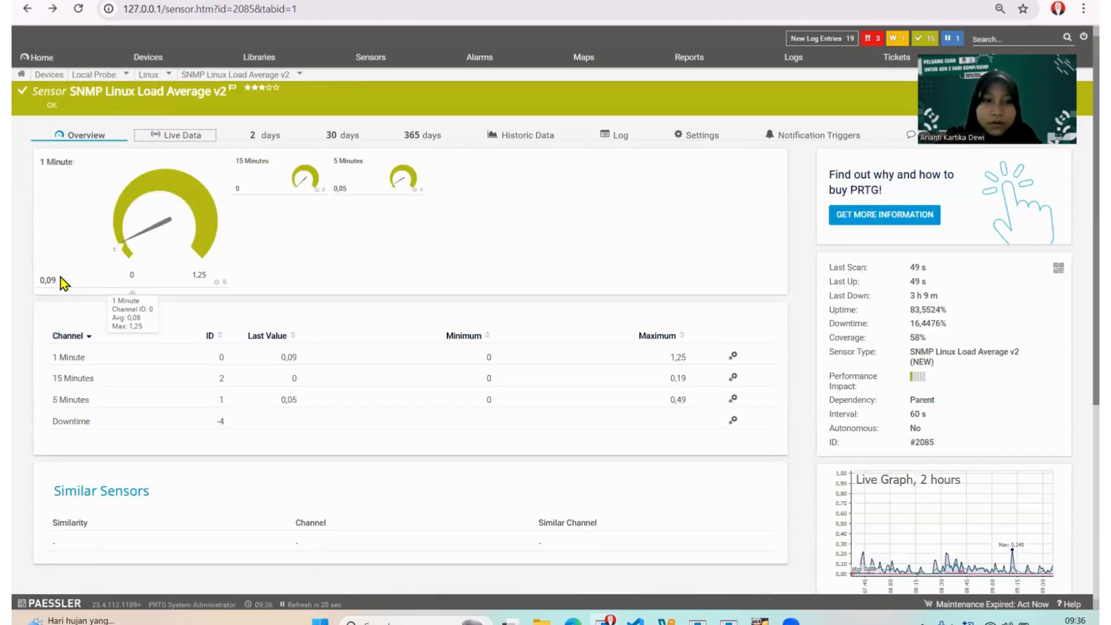
pyautogui.hotkey('alt', 'Left')
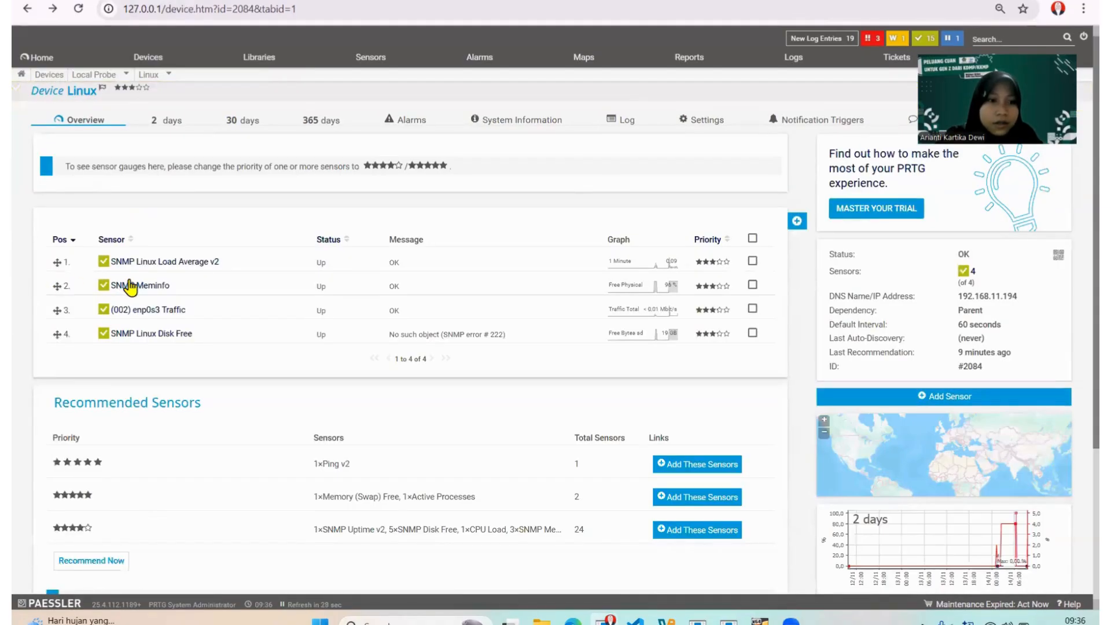
# Step: Review the SNMP Meminfo memory gauges, channel values and live data graph again, and return to the Linux device overview
pyautogui.click(130, 286)
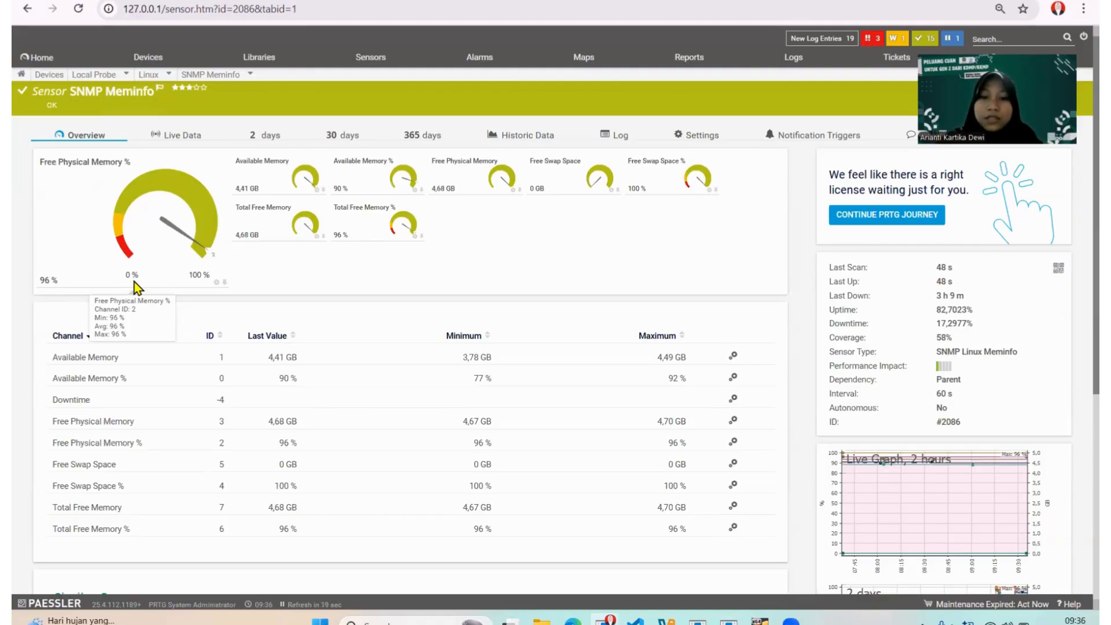
pyautogui.click(169, 137)
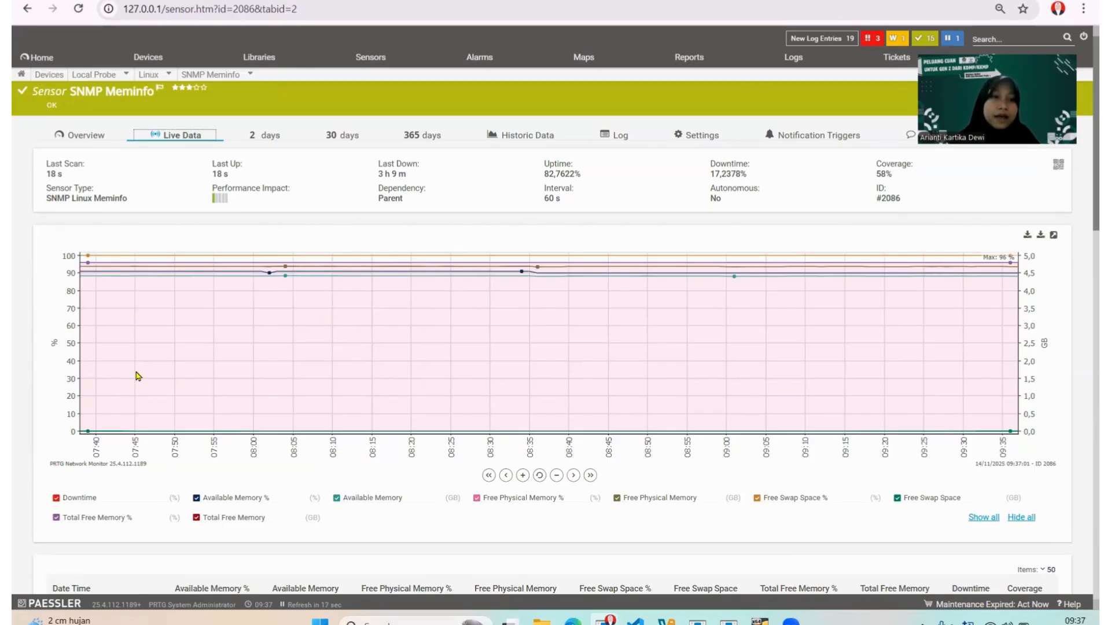
pyautogui.hscroll(-5, 137, 376)
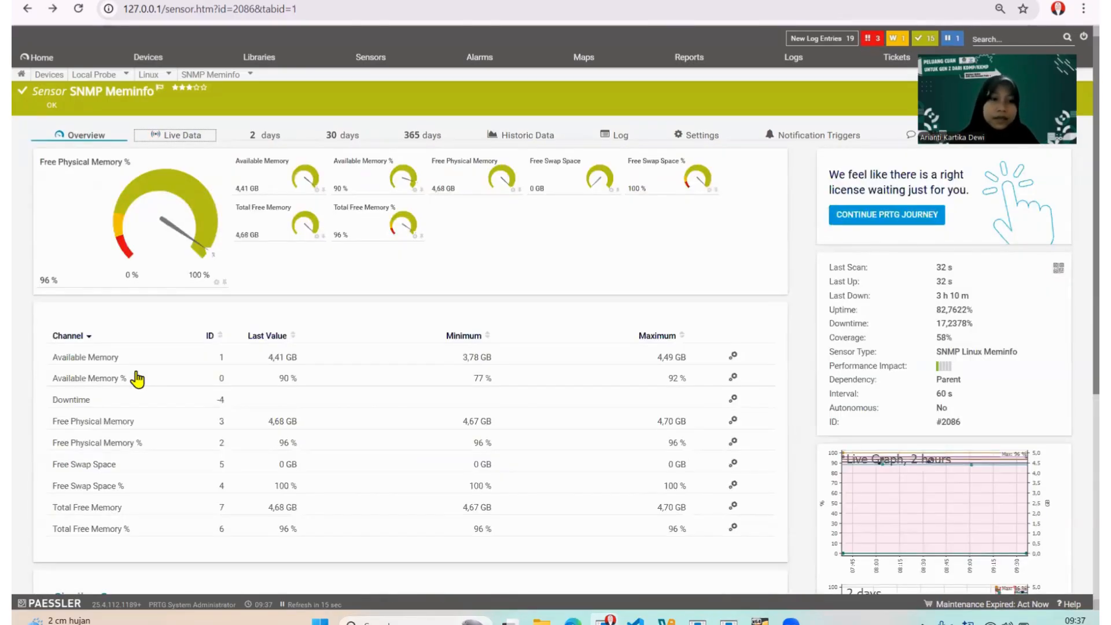
pyautogui.hscroll(-5, 136, 377)
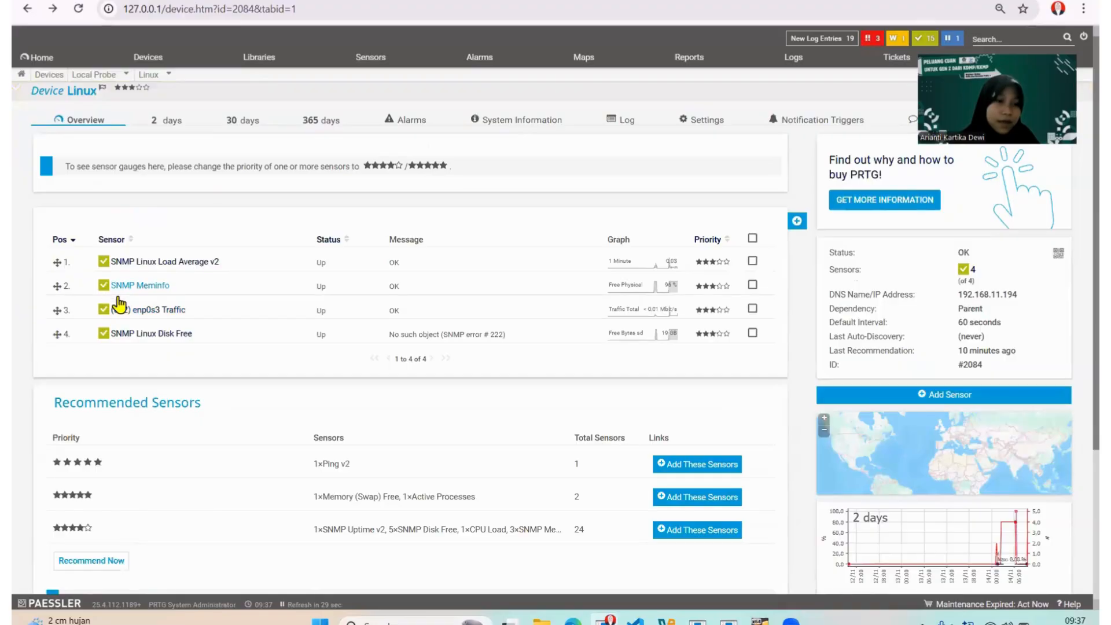
# Step: Review the SNMP Linux Disk Free gauges, channel values and latest live data graph, and return to the Linux device overview
pyautogui.click(153, 334)
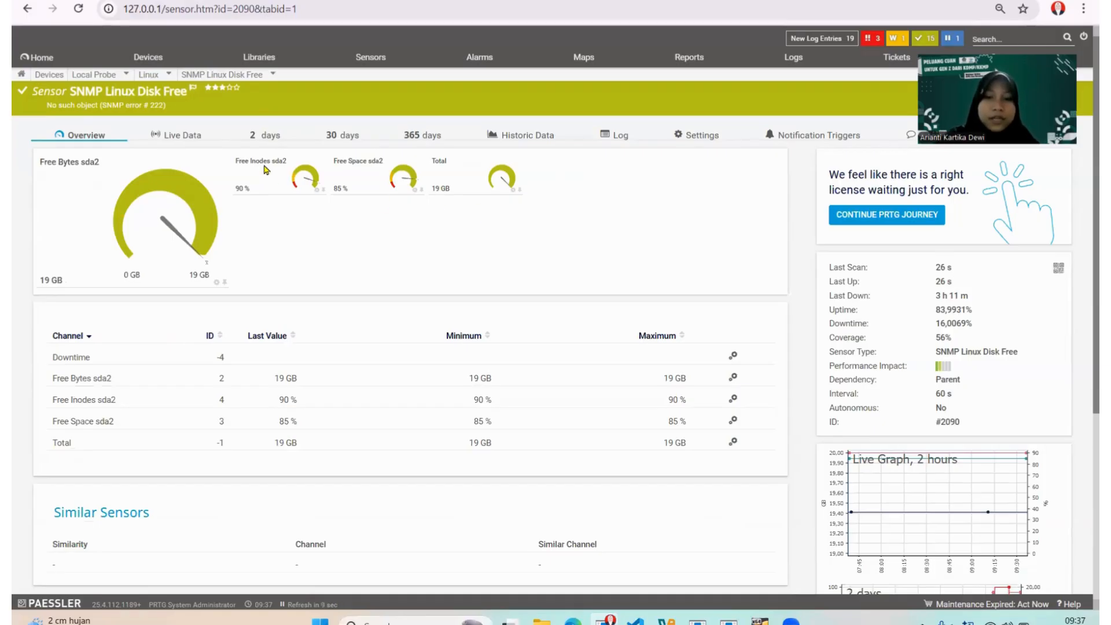
pyautogui.click(175, 132)
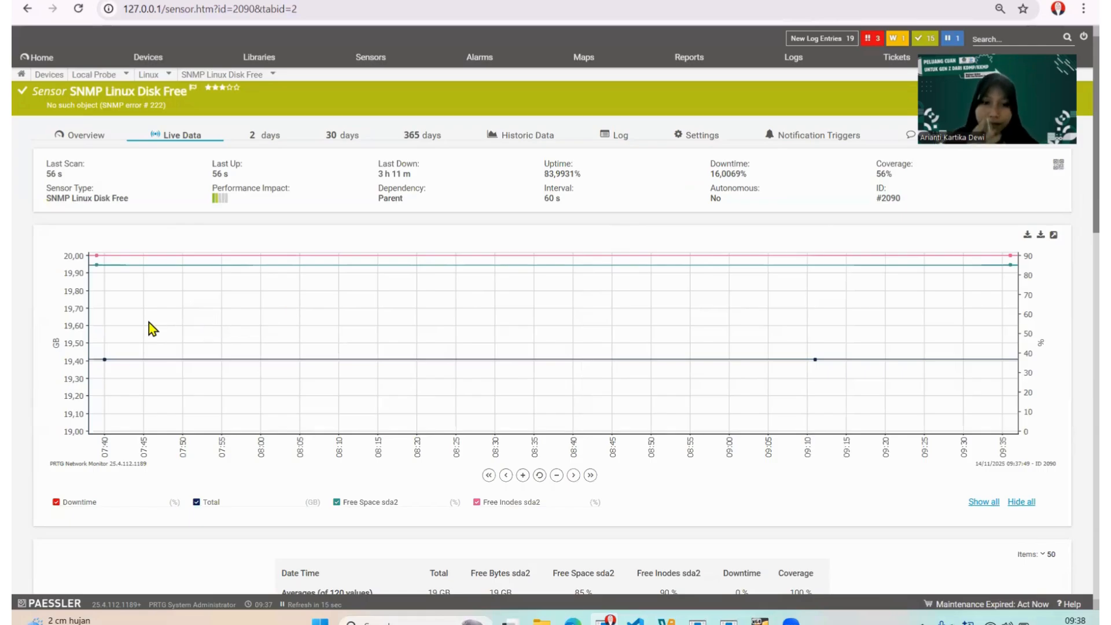
pyautogui.hotkey('alt', 'Left')
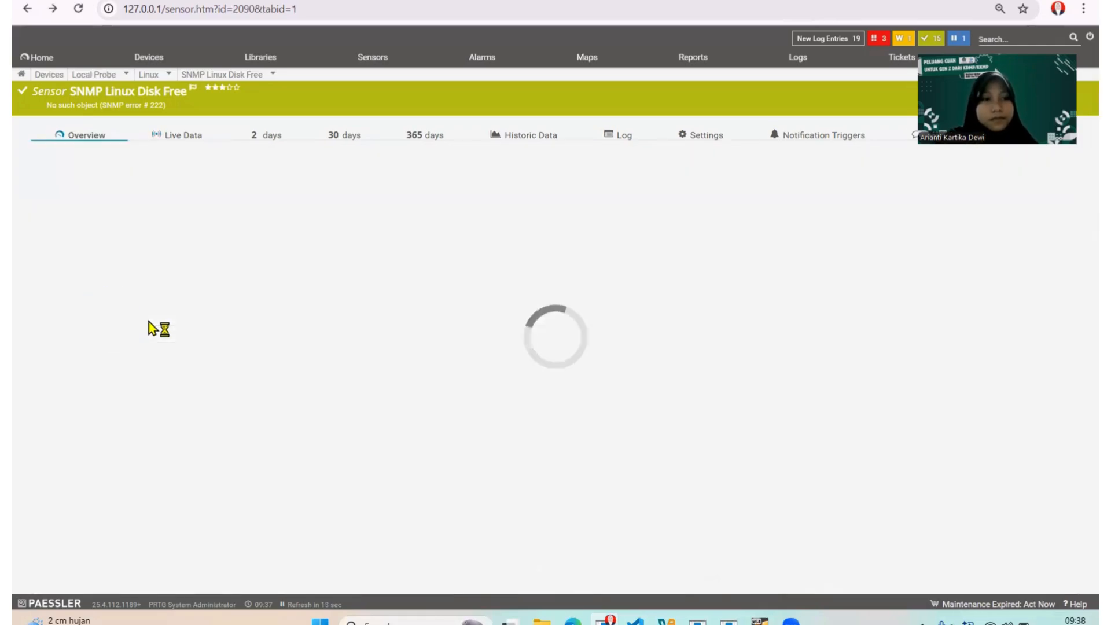
pyautogui.hotkey('alt', 'Left')
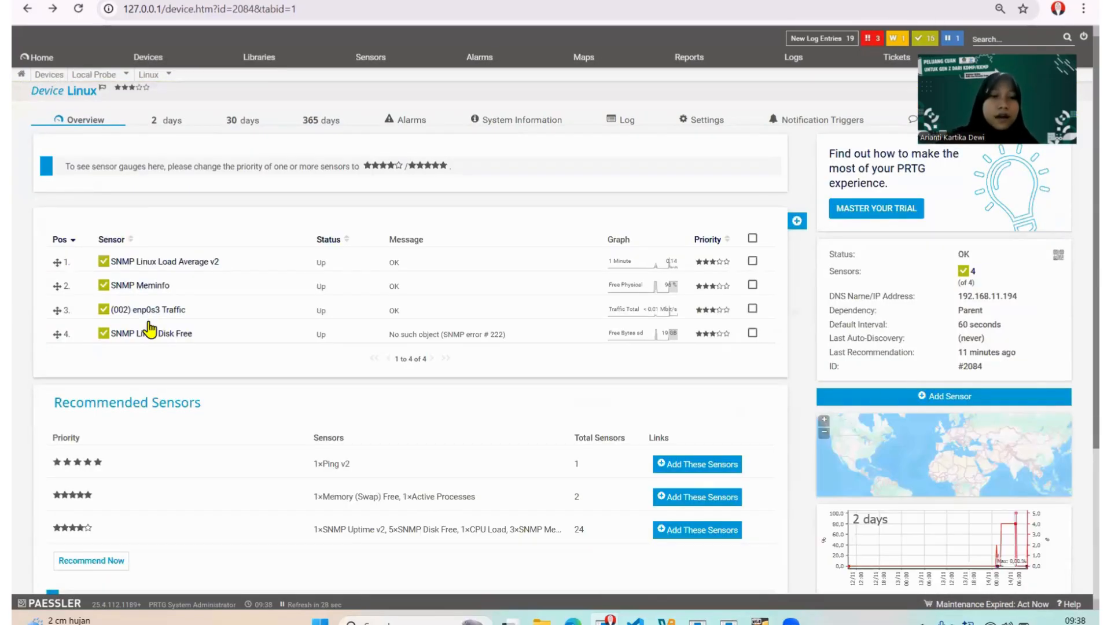
# Step: Review the (002) enp0s3 Traffic channels and live data graph up to three screens back, and return to the Linux device's sensor list
pyautogui.click(166, 311)
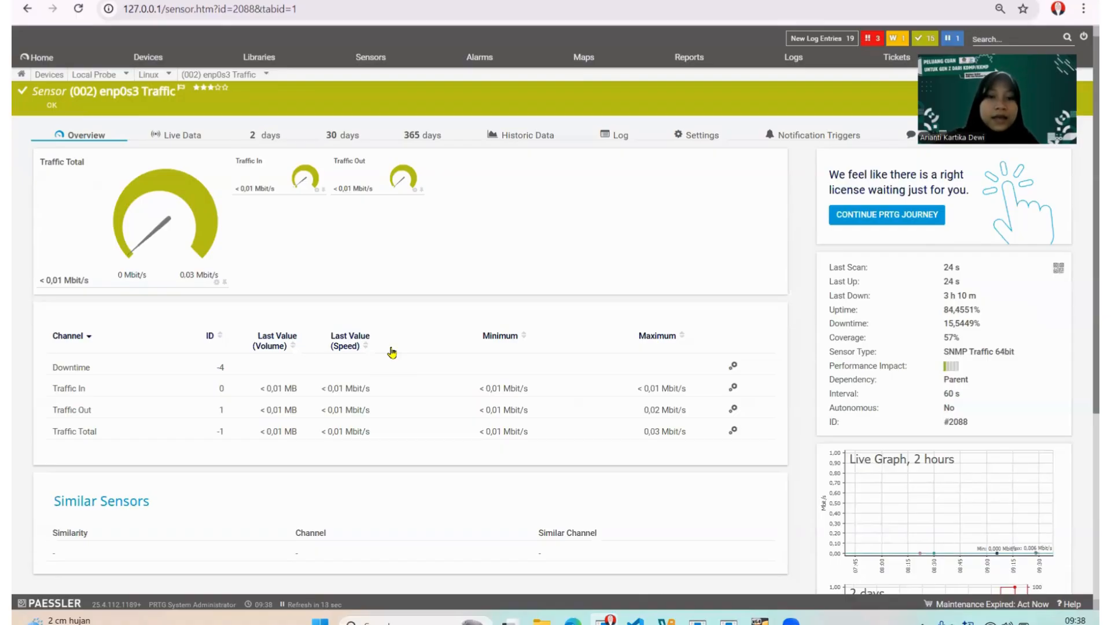
pyautogui.click(173, 139)
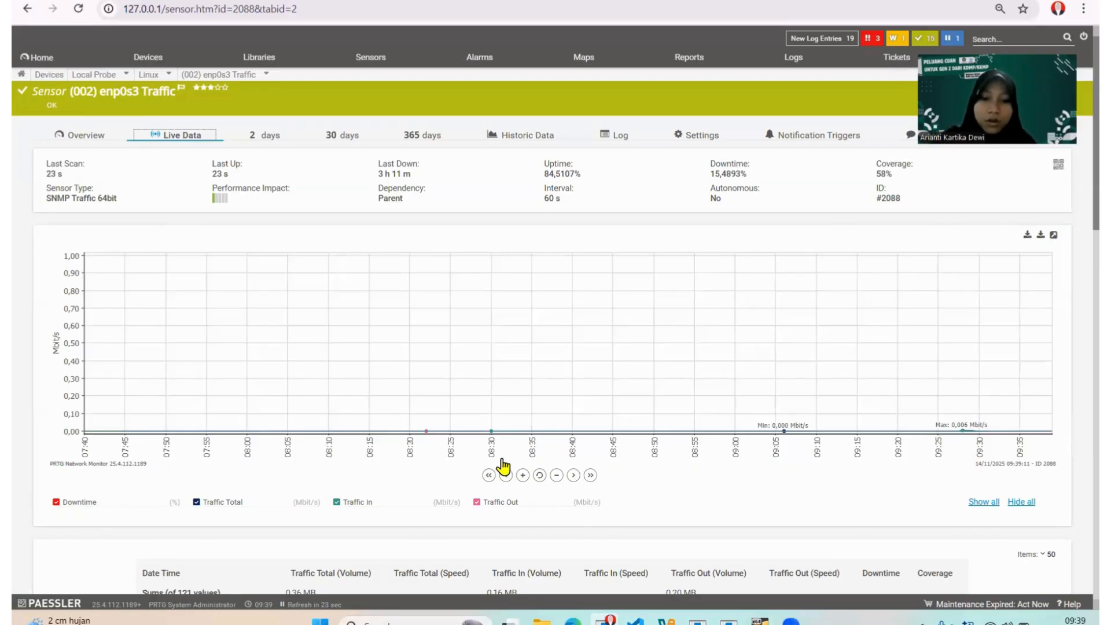
pyautogui.click(490, 477)
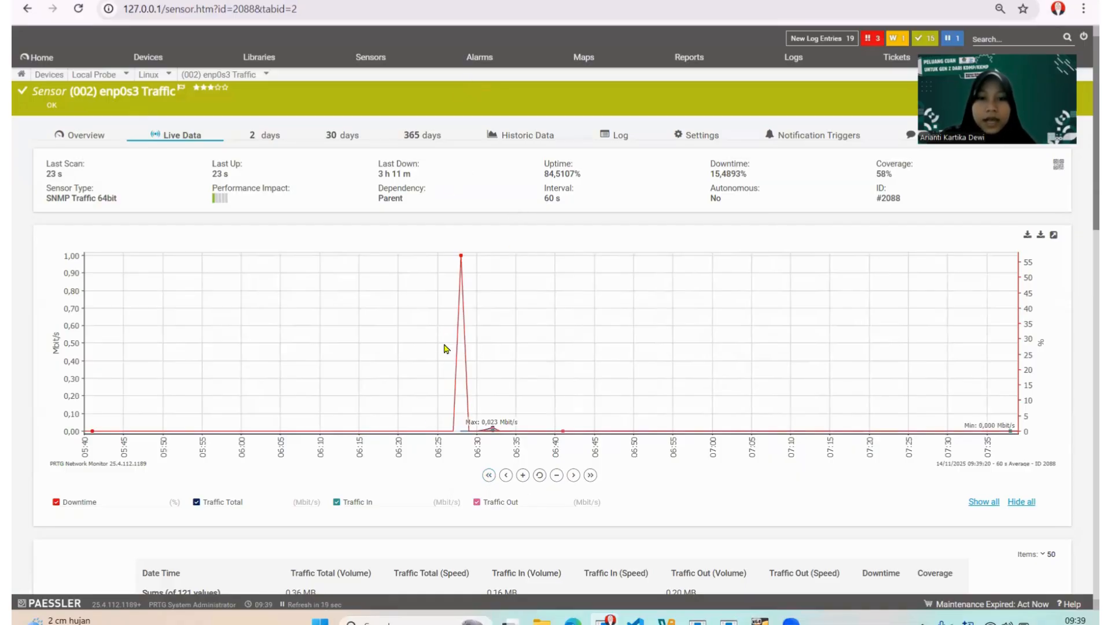
pyautogui.click(489, 476)
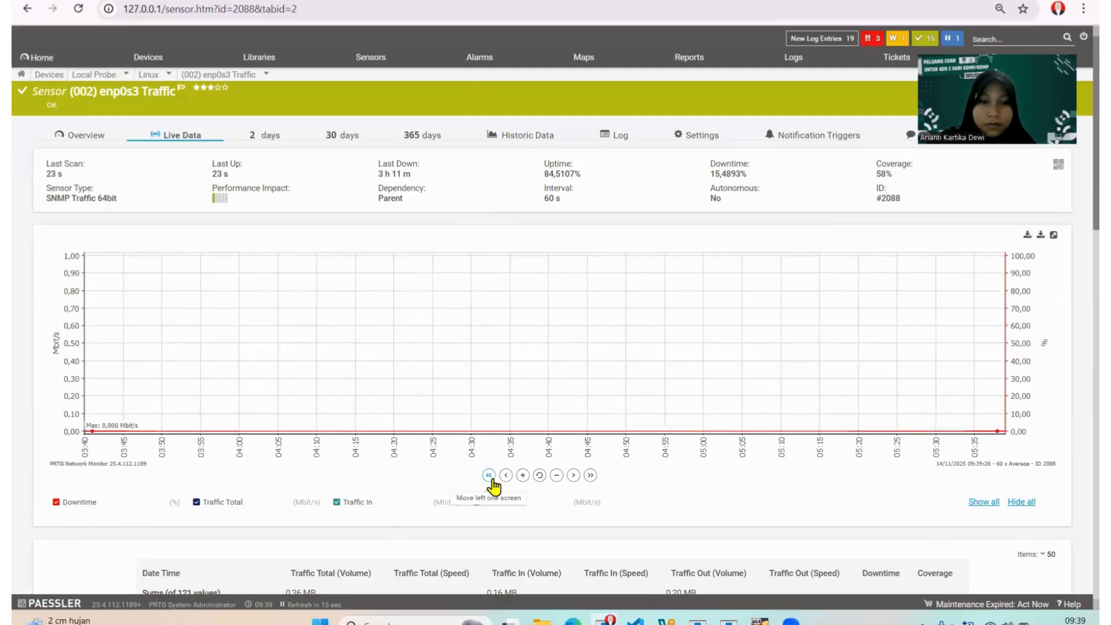
pyautogui.click(490, 475)
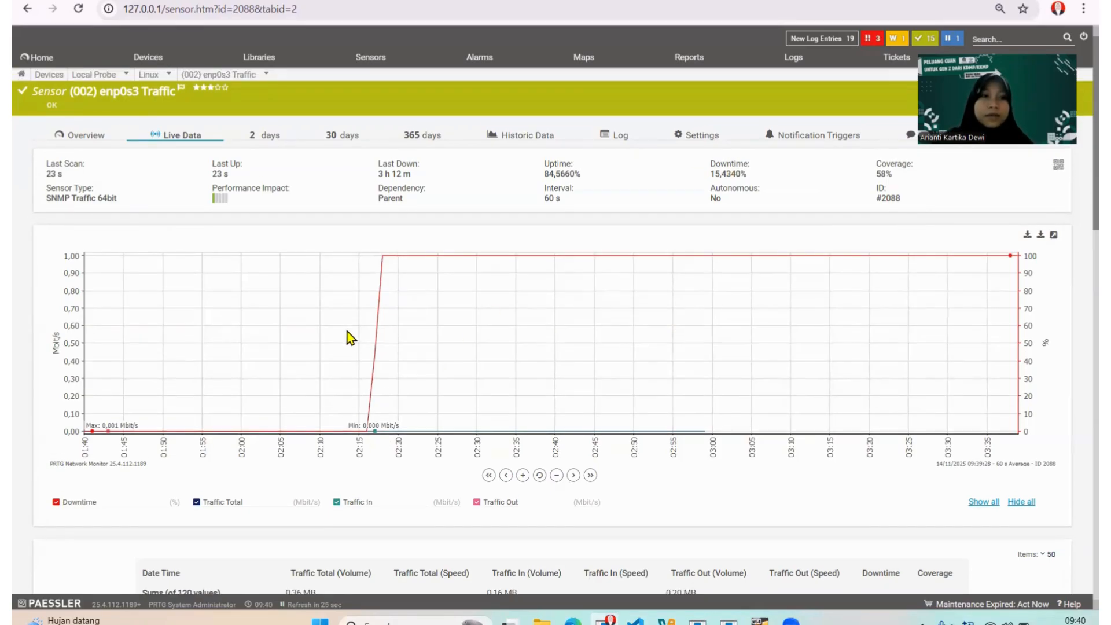
pyautogui.hotkey('alt', 'Left')
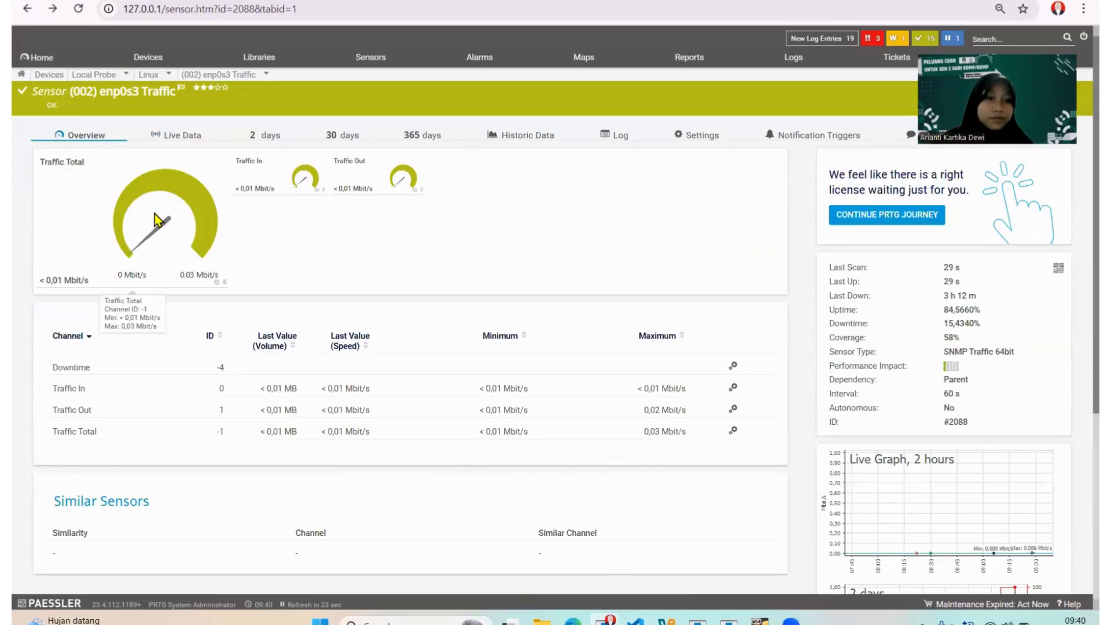
pyautogui.hotkey('alt', 'Left')
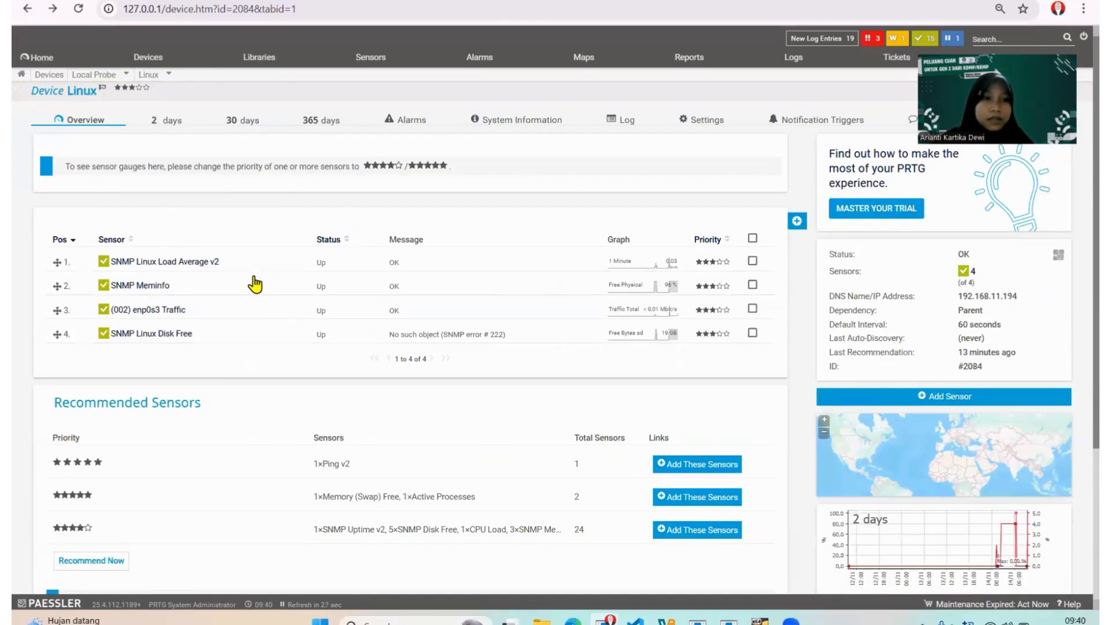
pyautogui.scroll(-3, 252, 280)
pyautogui.scroll(3, 257, 281)
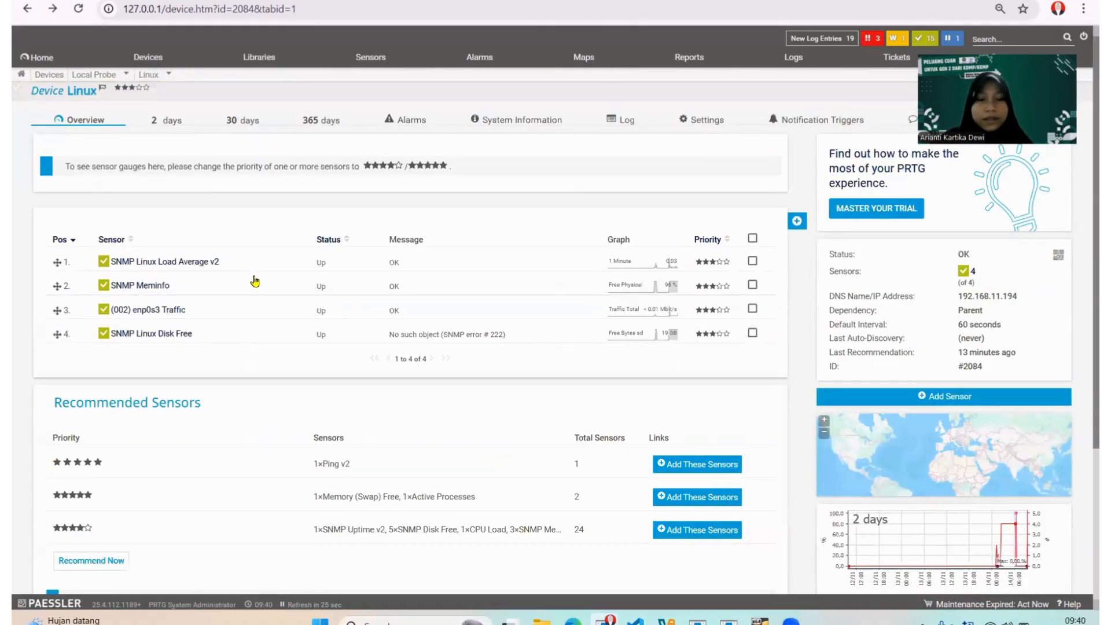